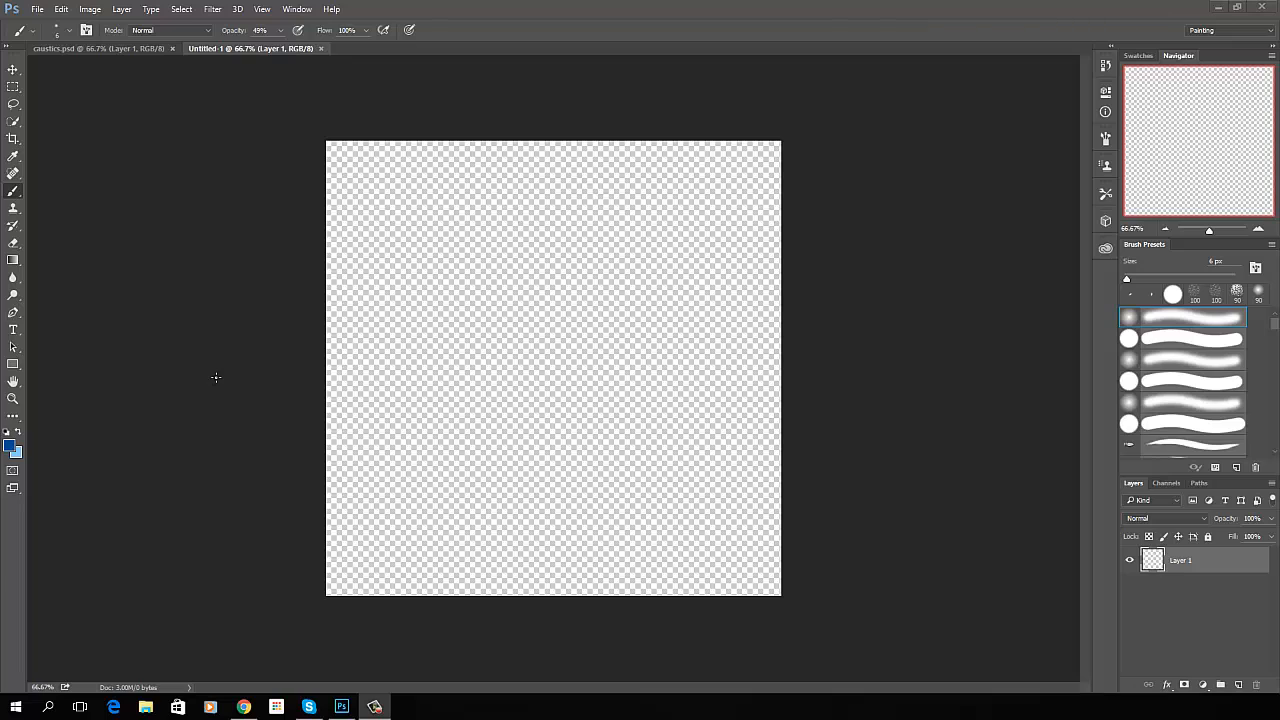
Fill the canvas with a linear gradient from dark blue #024c98 at the bottom edge to light blue #84cdf6 at the top edge
left_click(14, 451)
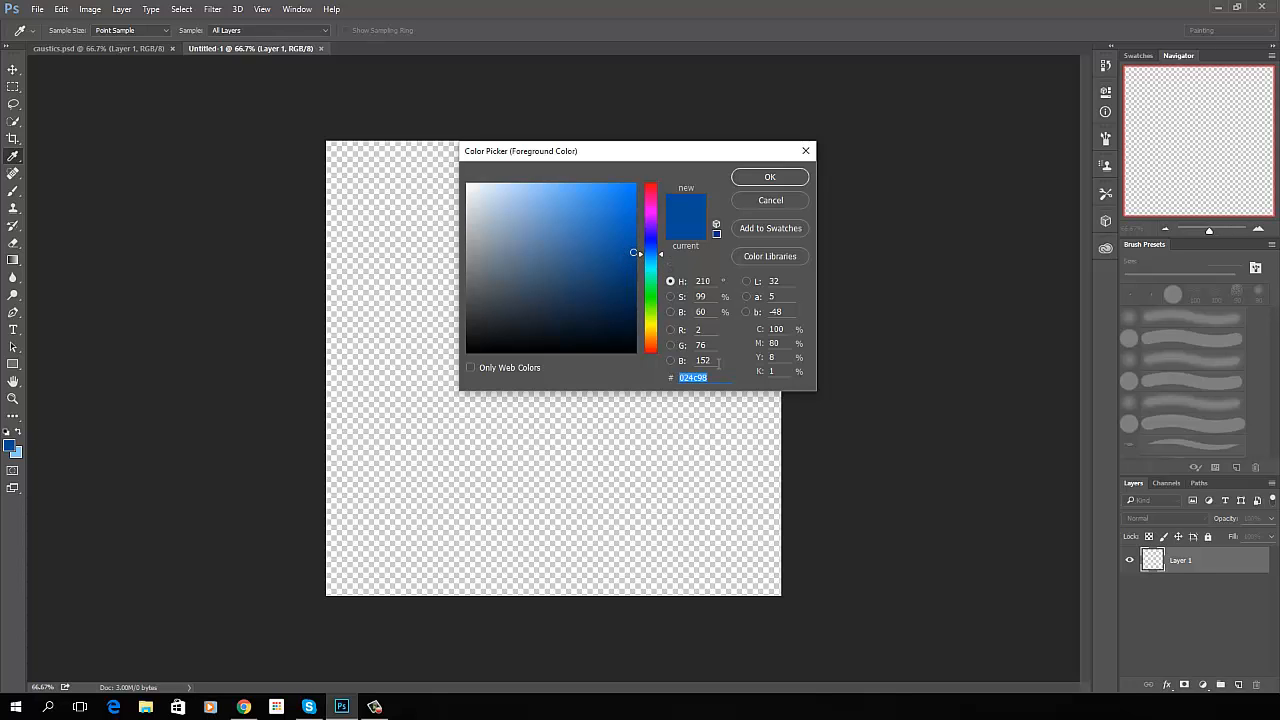
left_click(719, 376)
left_click(776, 177)
key("b")
left_click(18, 455)
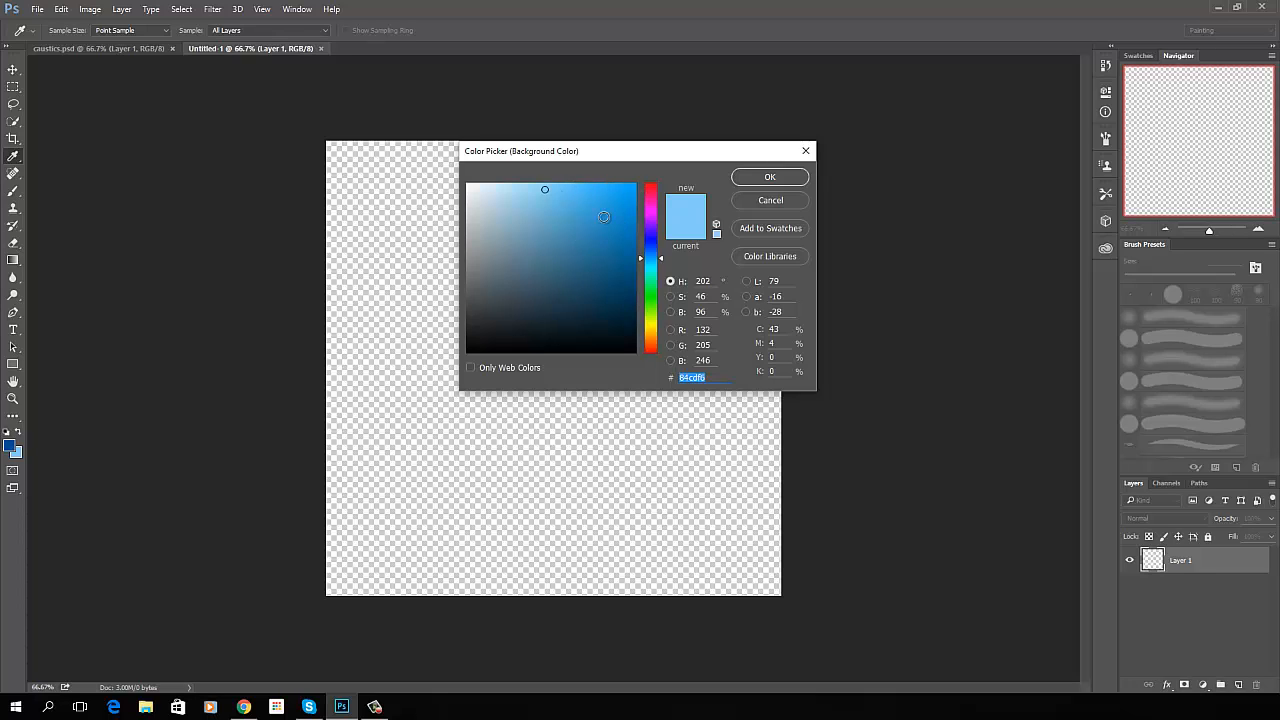
left_click(713, 383)
left_click(769, 178)
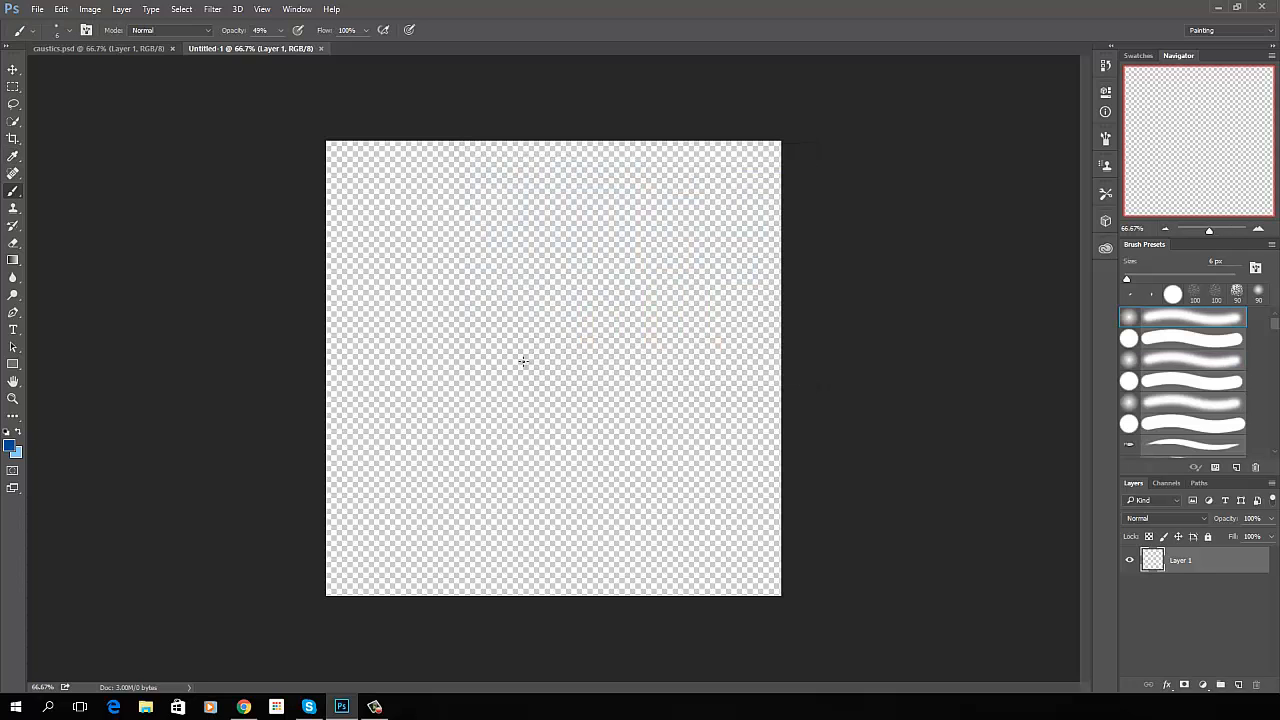
left_click(16, 261)
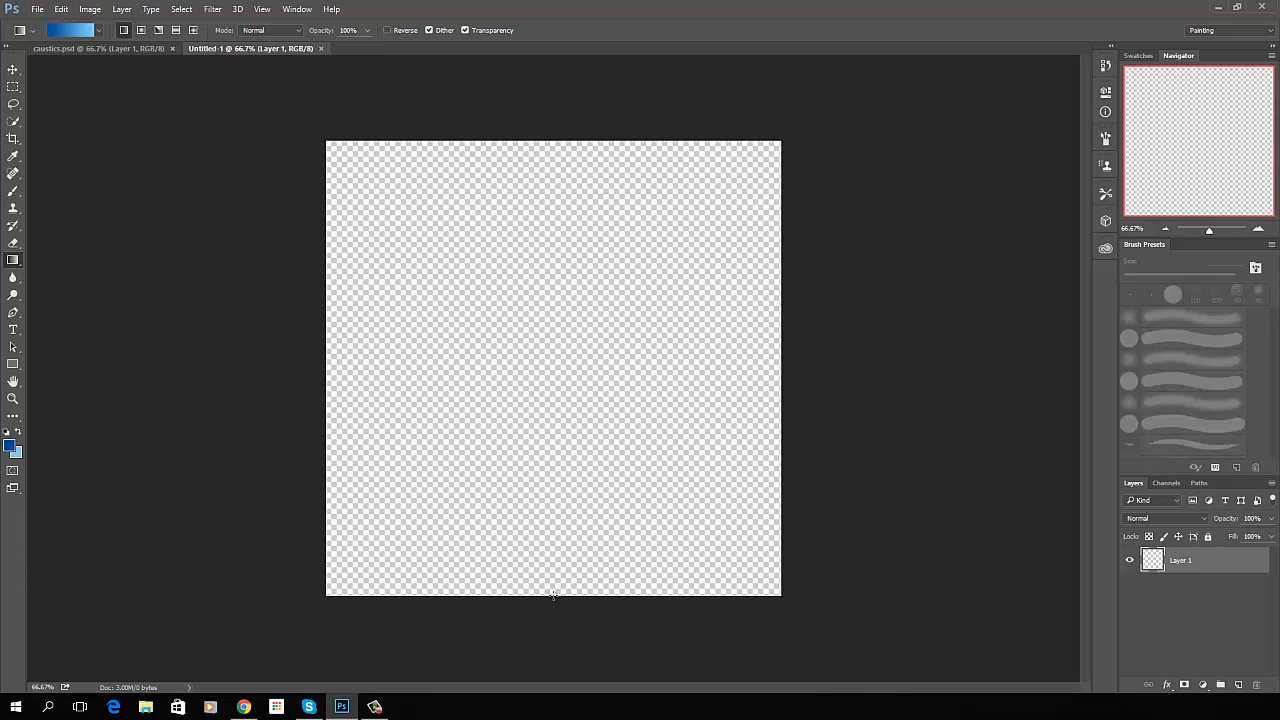
mouse_move(550, 596)
left_mouse_down()
mouse_move(539, 336)
mouse_move(550, 138)
left_mouse_up()
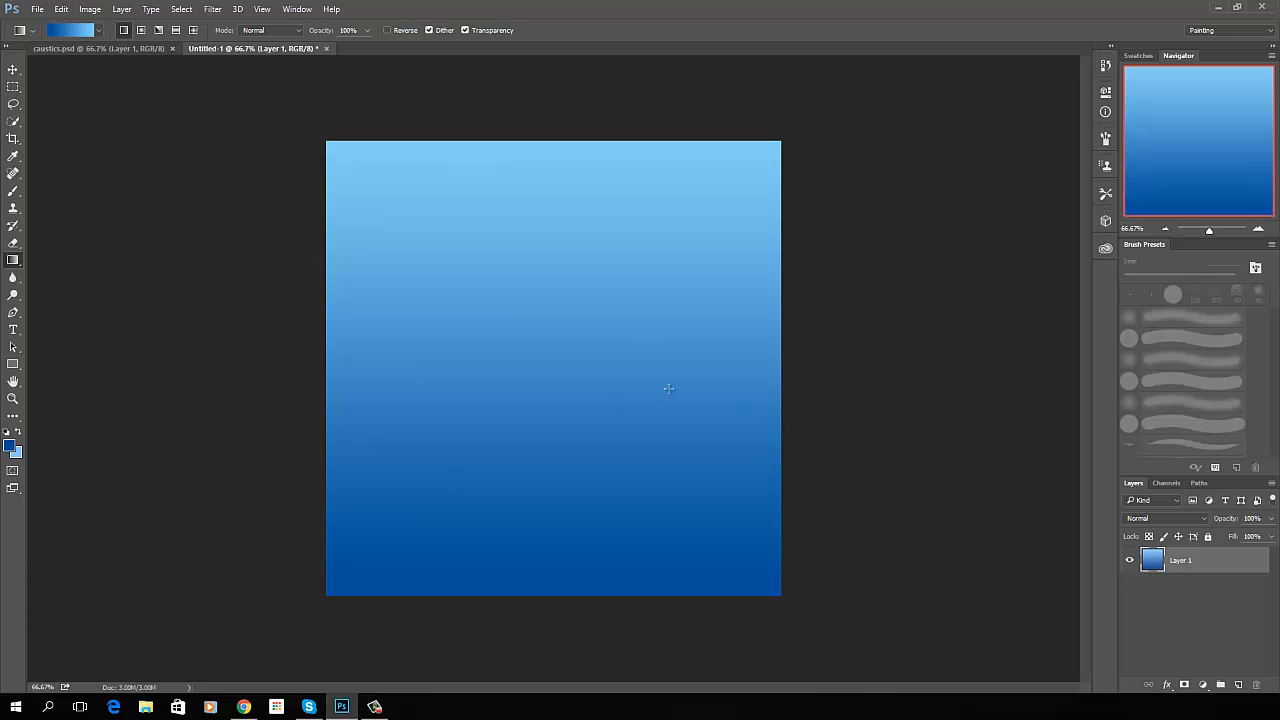
Copy the whole caustics.psd image and paste it as a layer above the gradient in Untitled-1
left_click(122, 47)
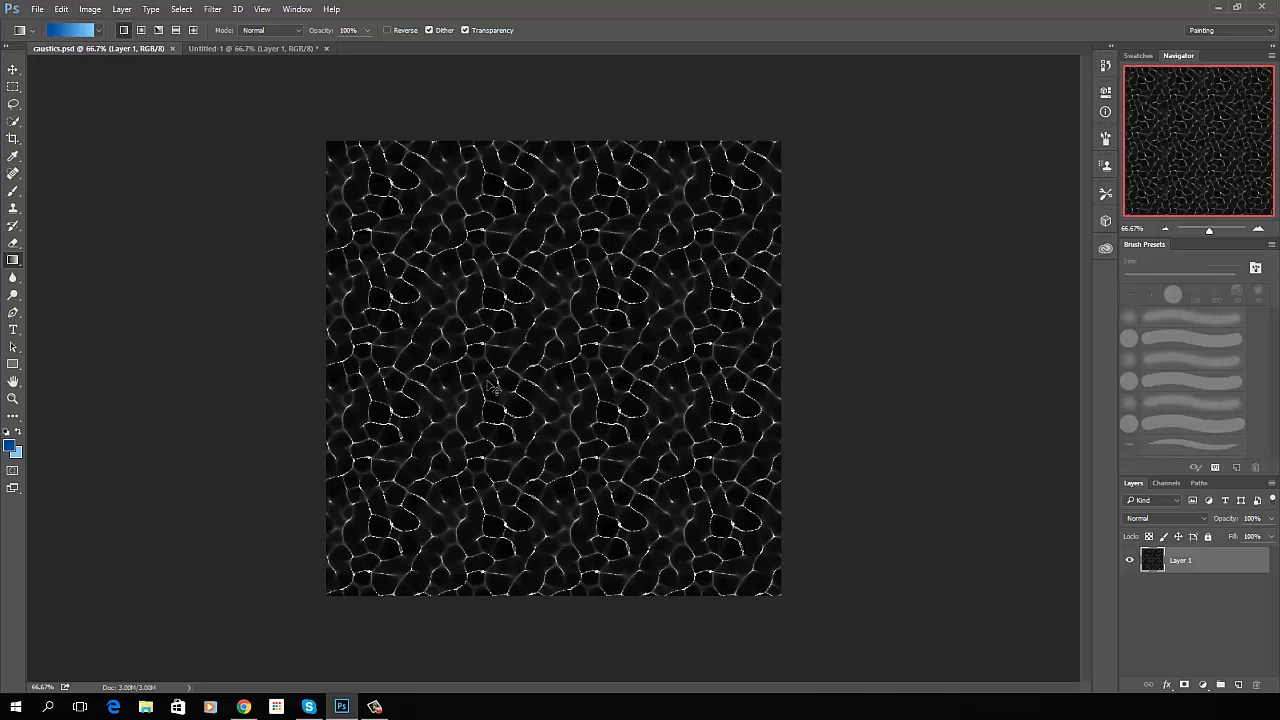
key("ctrl+a")
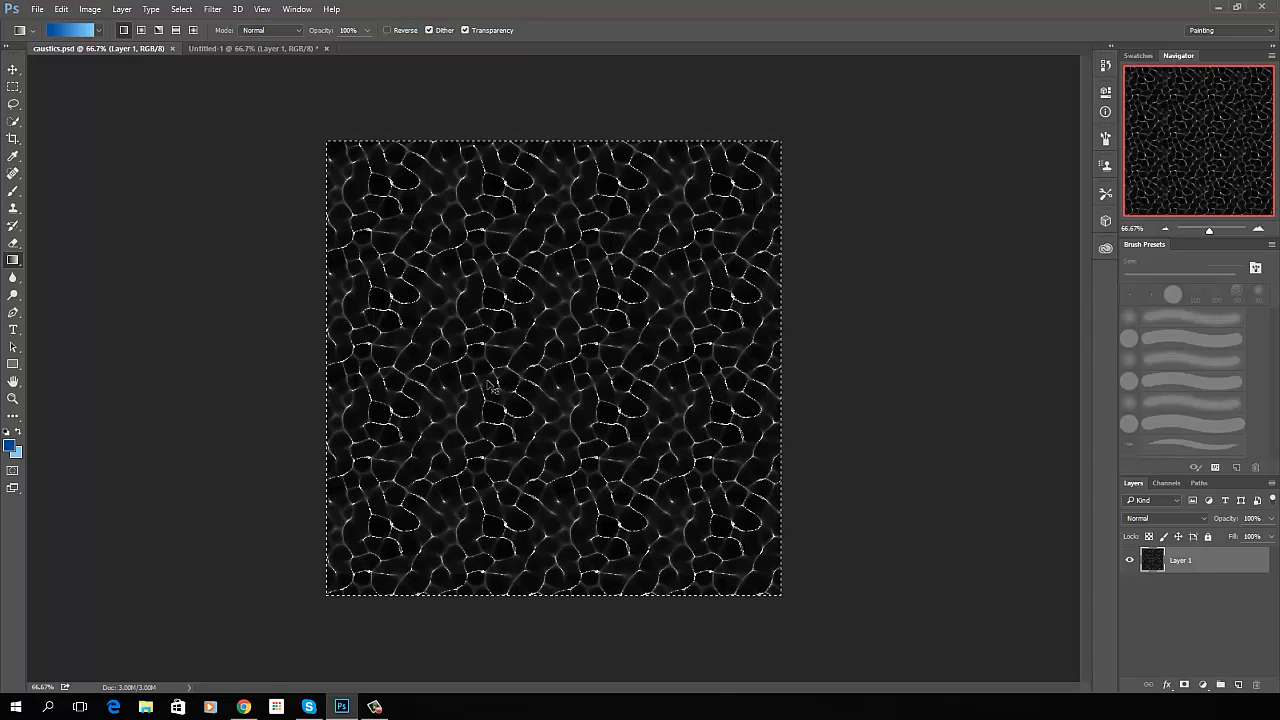
left_click(262, 49)
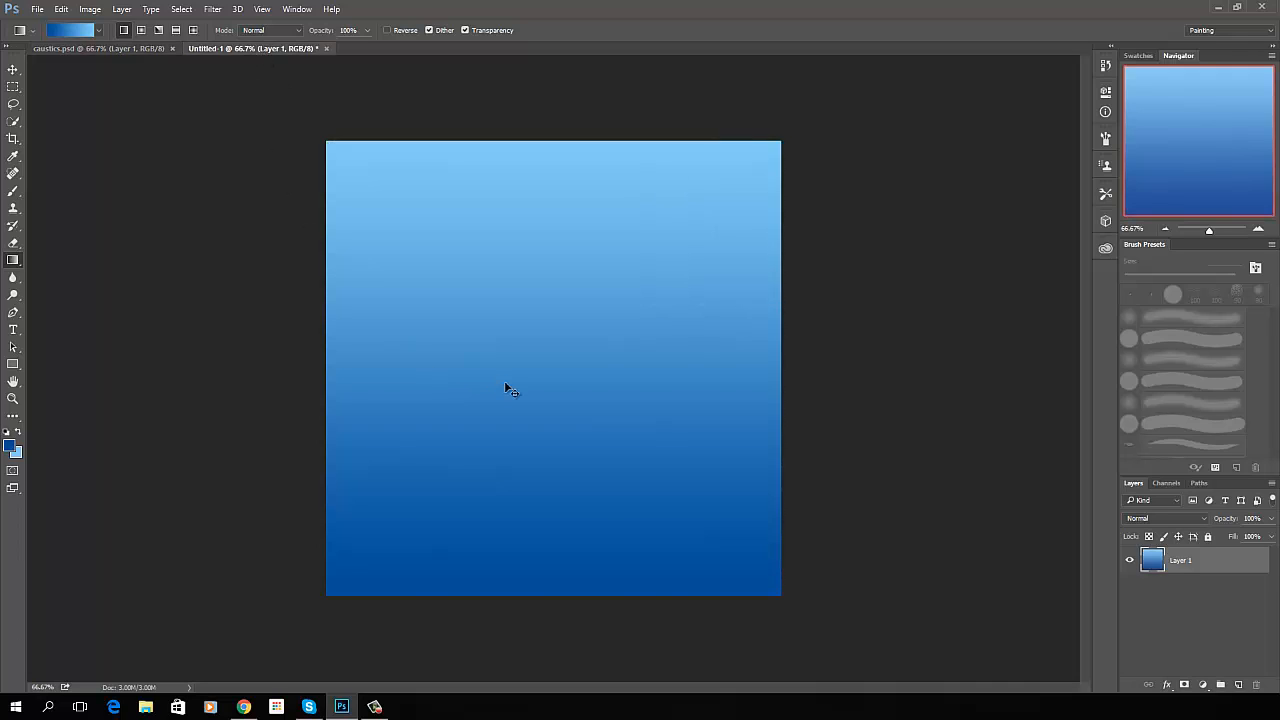
key("ctrl+v")
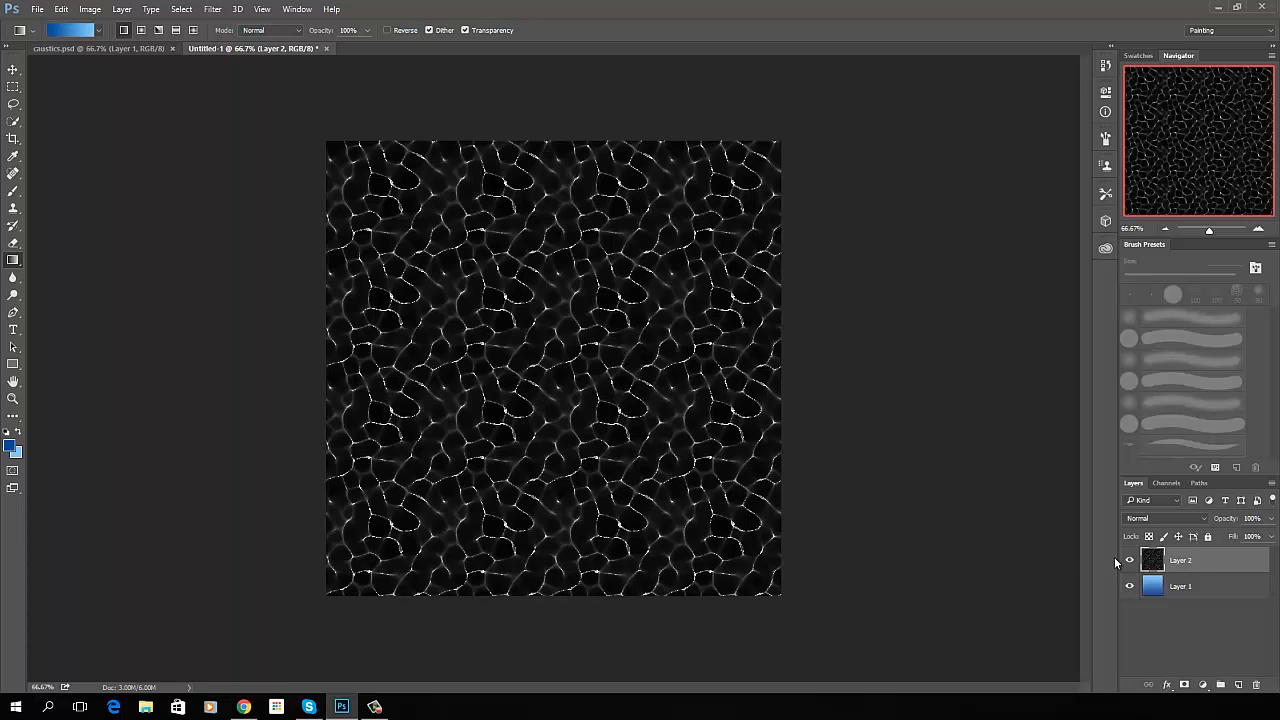
Change the caustics layer's blend mode so its black background drops out and only the bright lines show over the gradient
left_click(1204, 518)
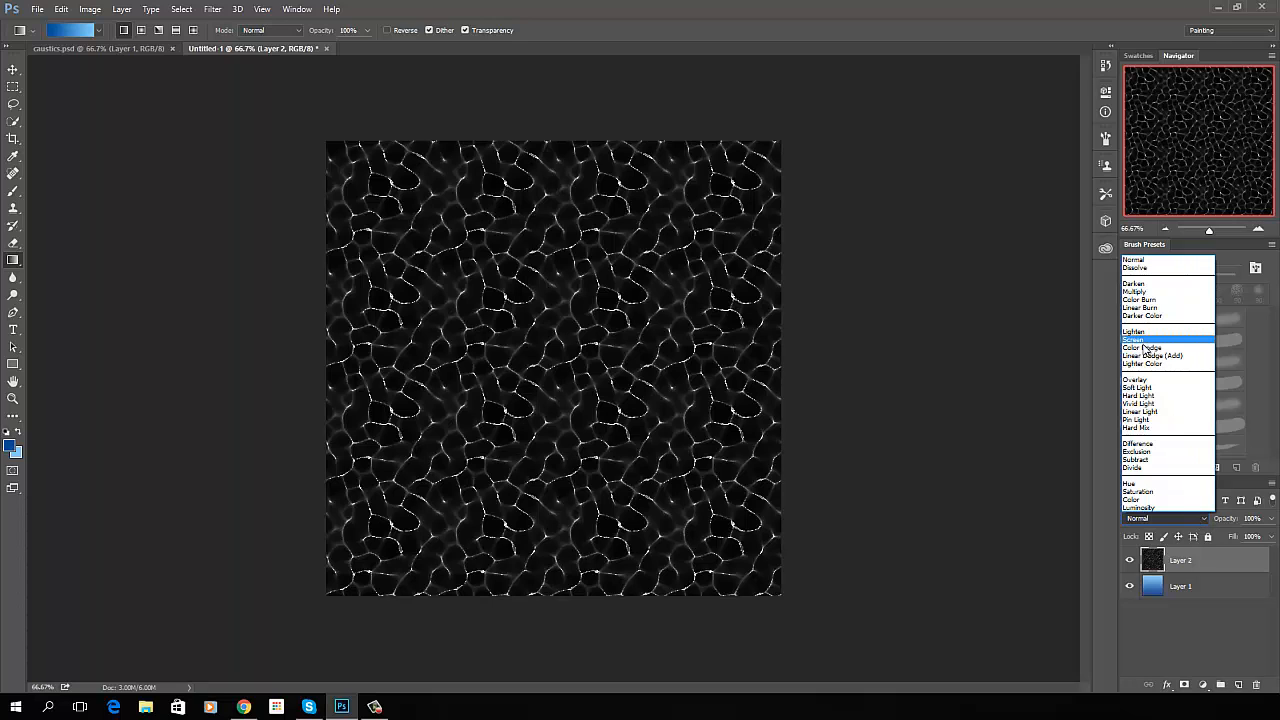
left_click(1134, 381)
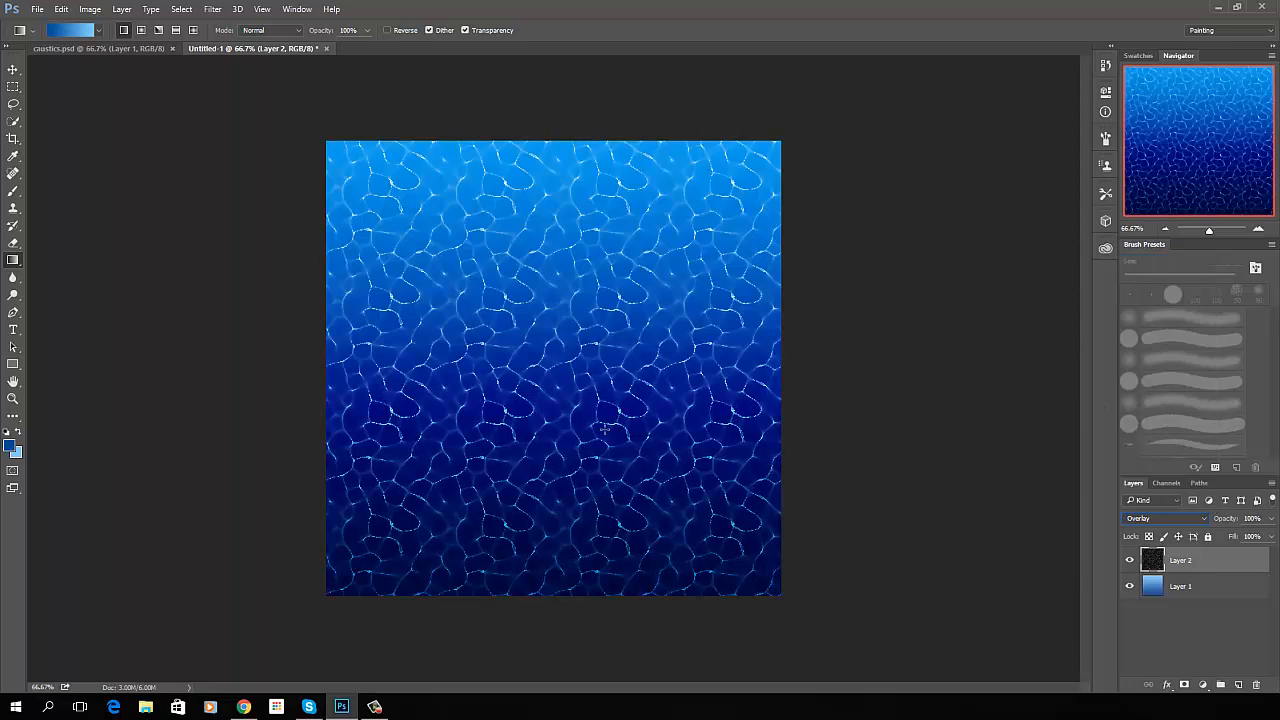
left_click(1185, 519)
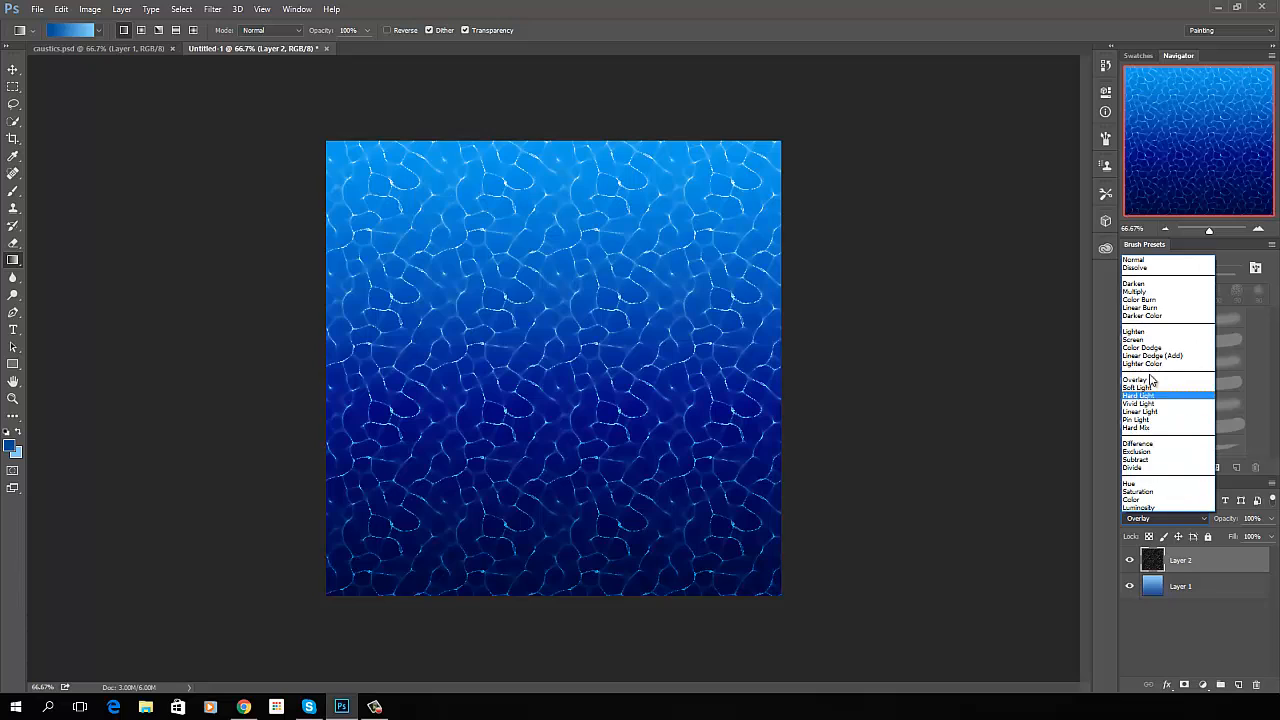
left_click(1133, 402)
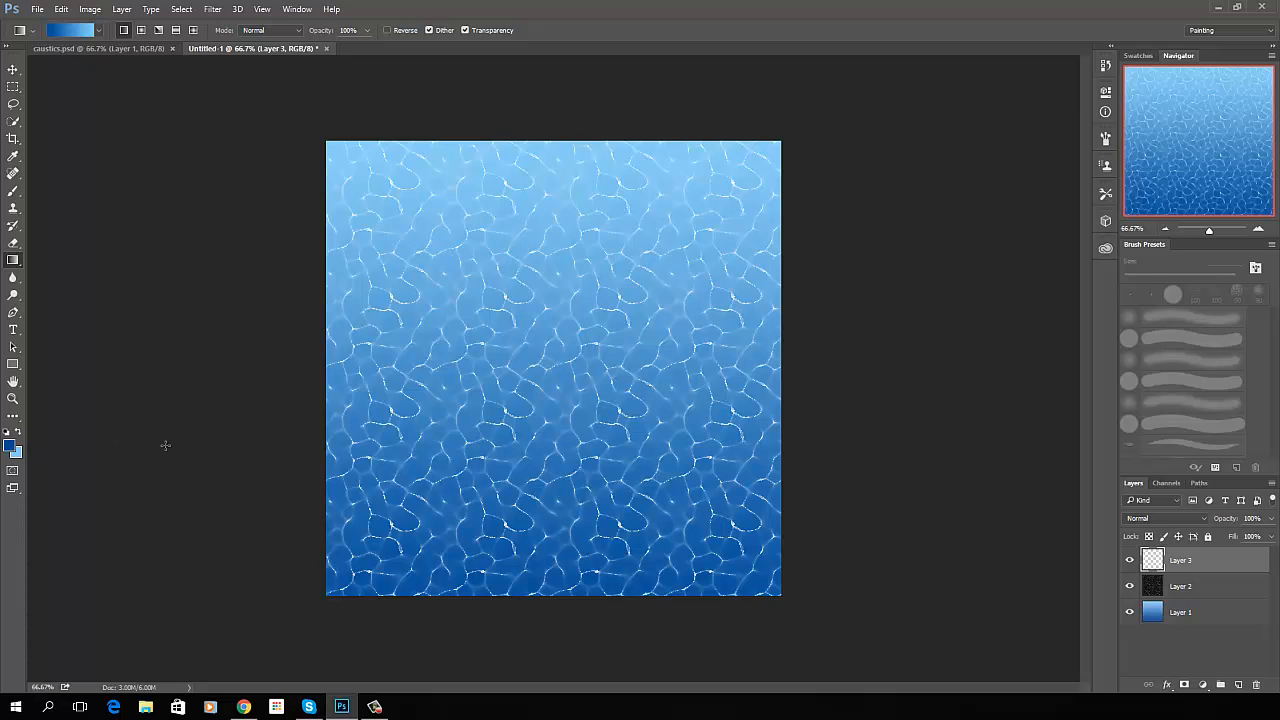
Reset the colours to default black and white and fill the empty Layer 3 with black using the Paint Bucket
key("d")
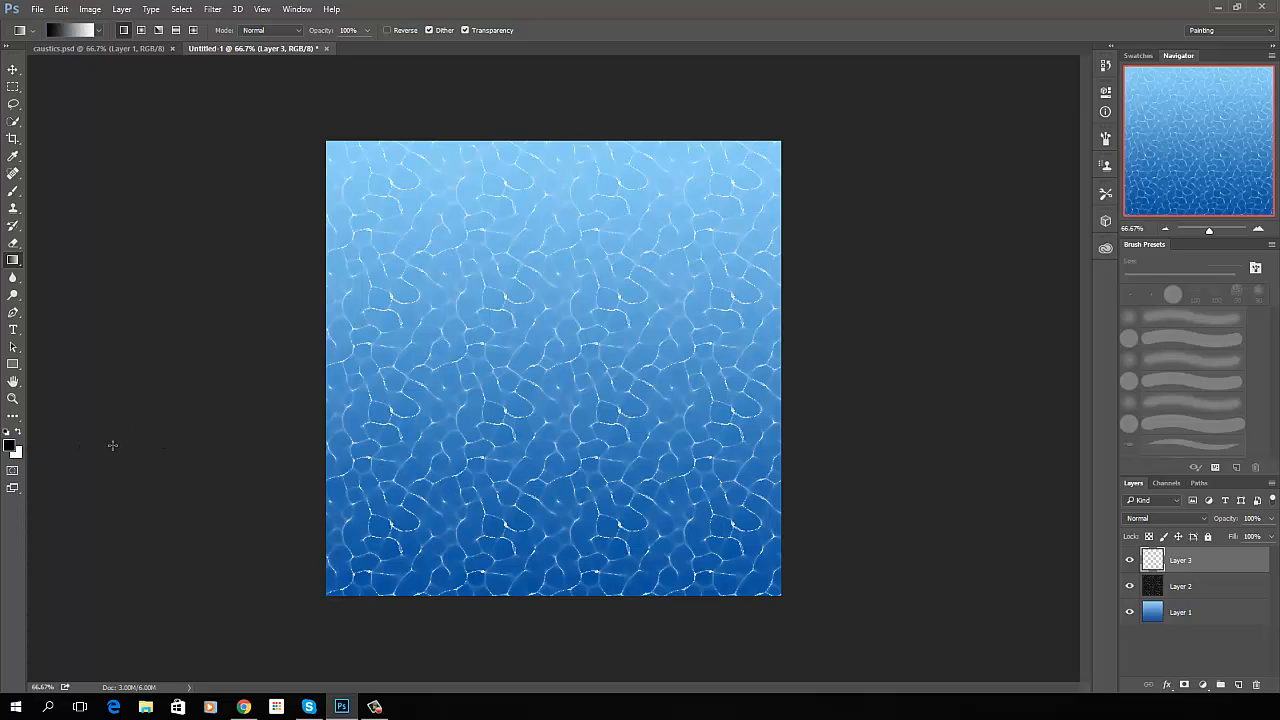
right_click(15, 266)
left_click(90, 272)
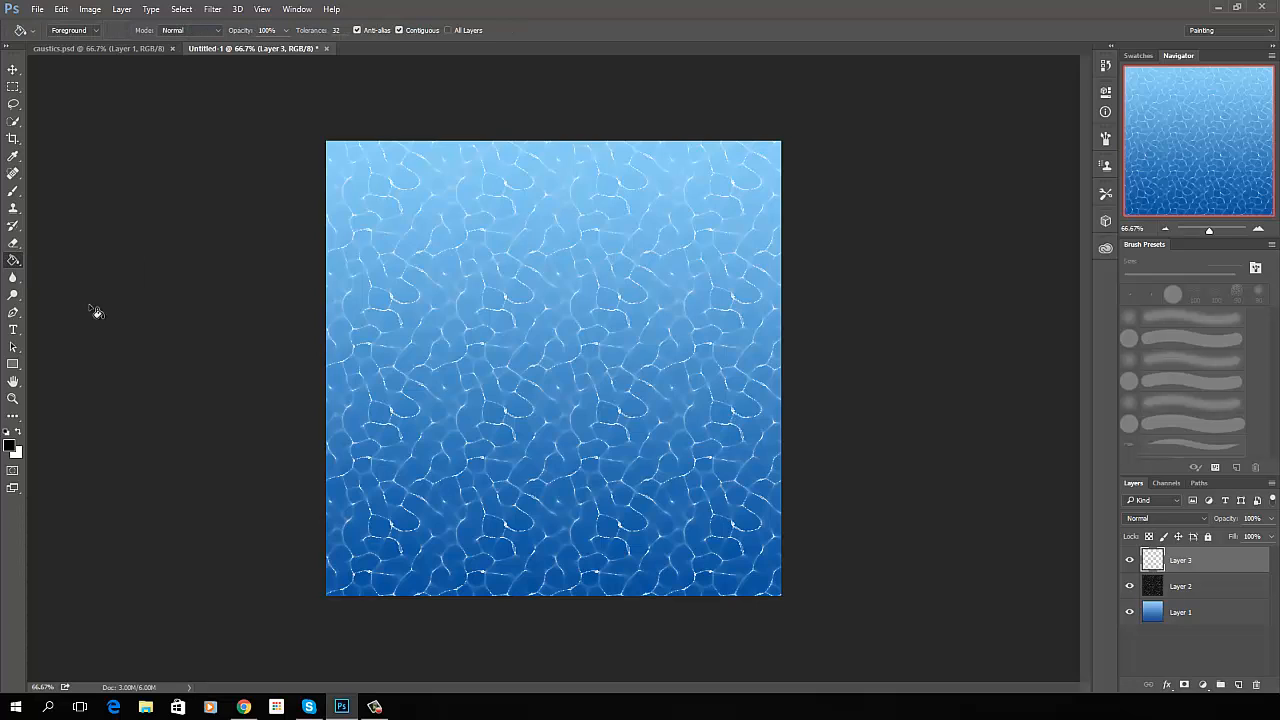
left_click(536, 355)
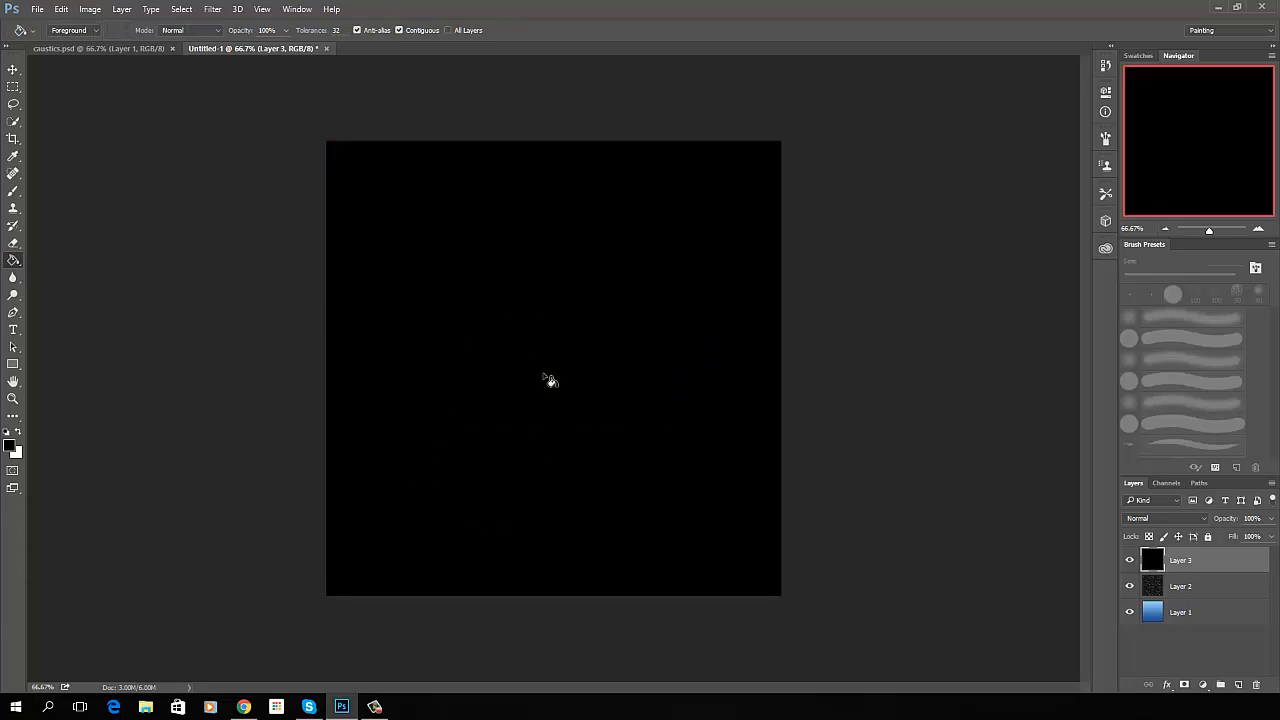
Render Clouds on the black Layer 3
left_click(213, 11)
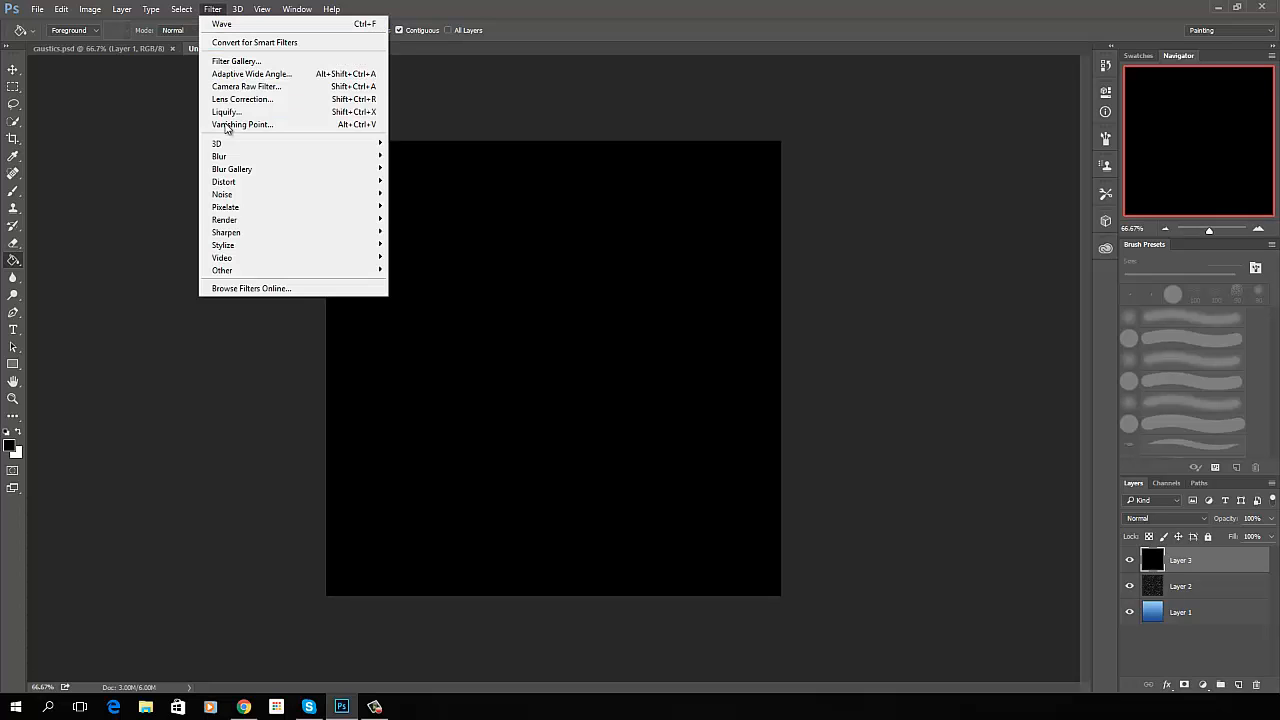
mouse_move(210, 220)
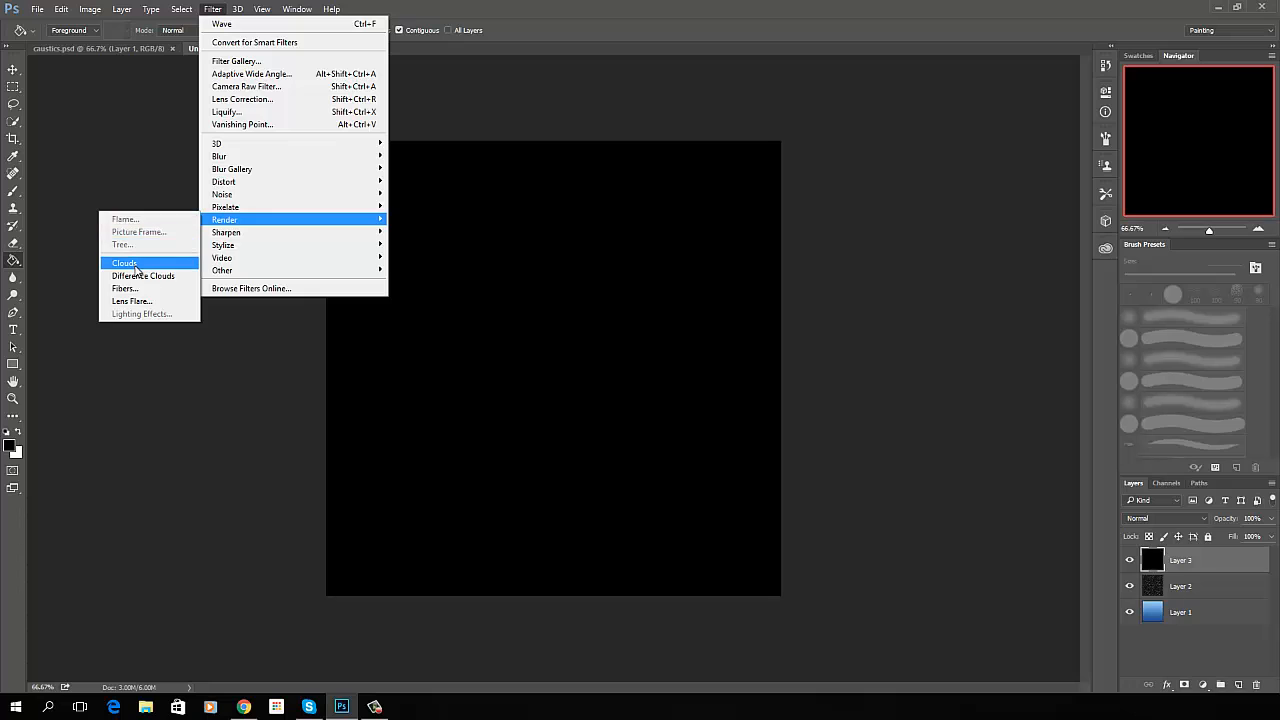
left_click(126, 263)
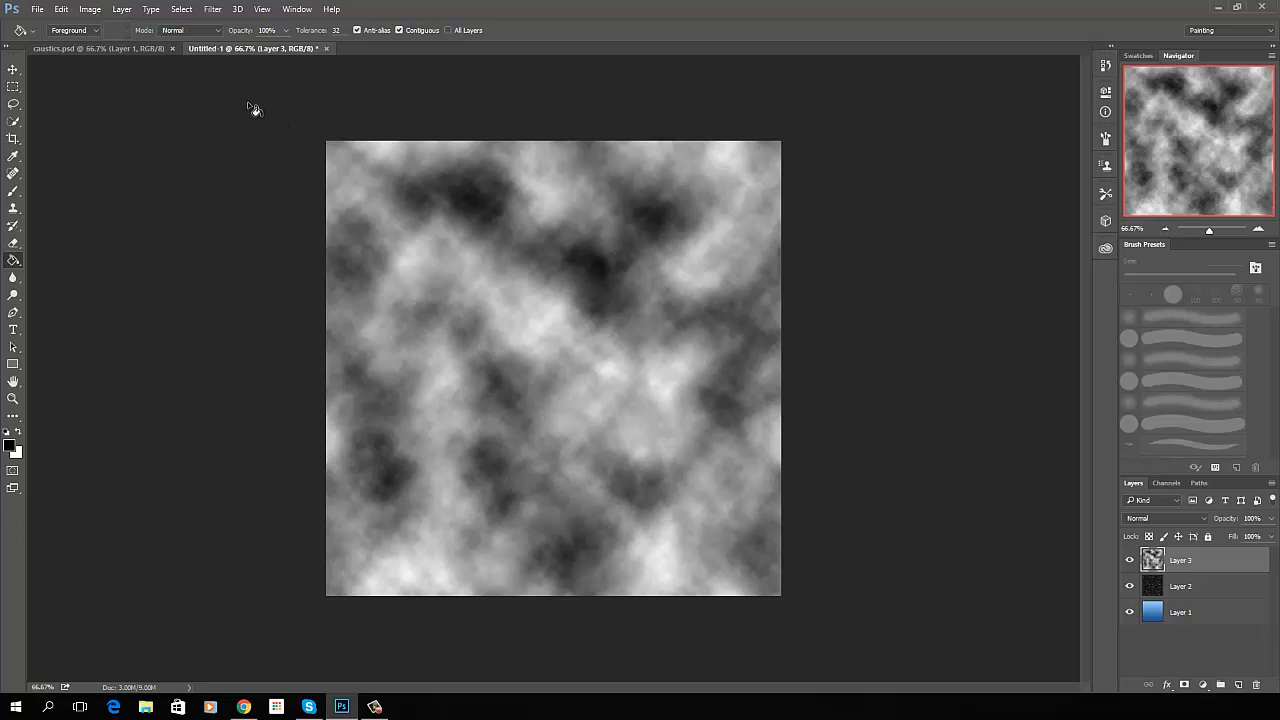
Apply the Chrome sketch filter to the clouds layer with Detail 0 and Smoothness 10
left_click(213, 9)
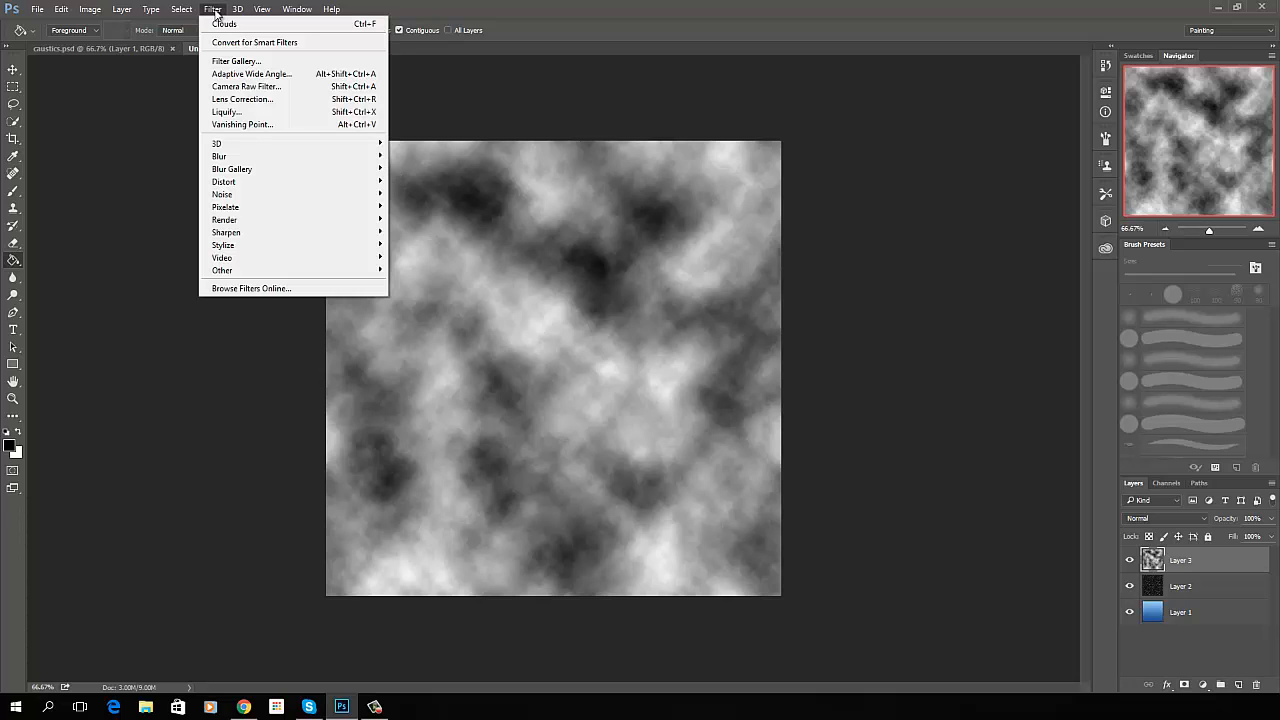
left_click(237, 62)
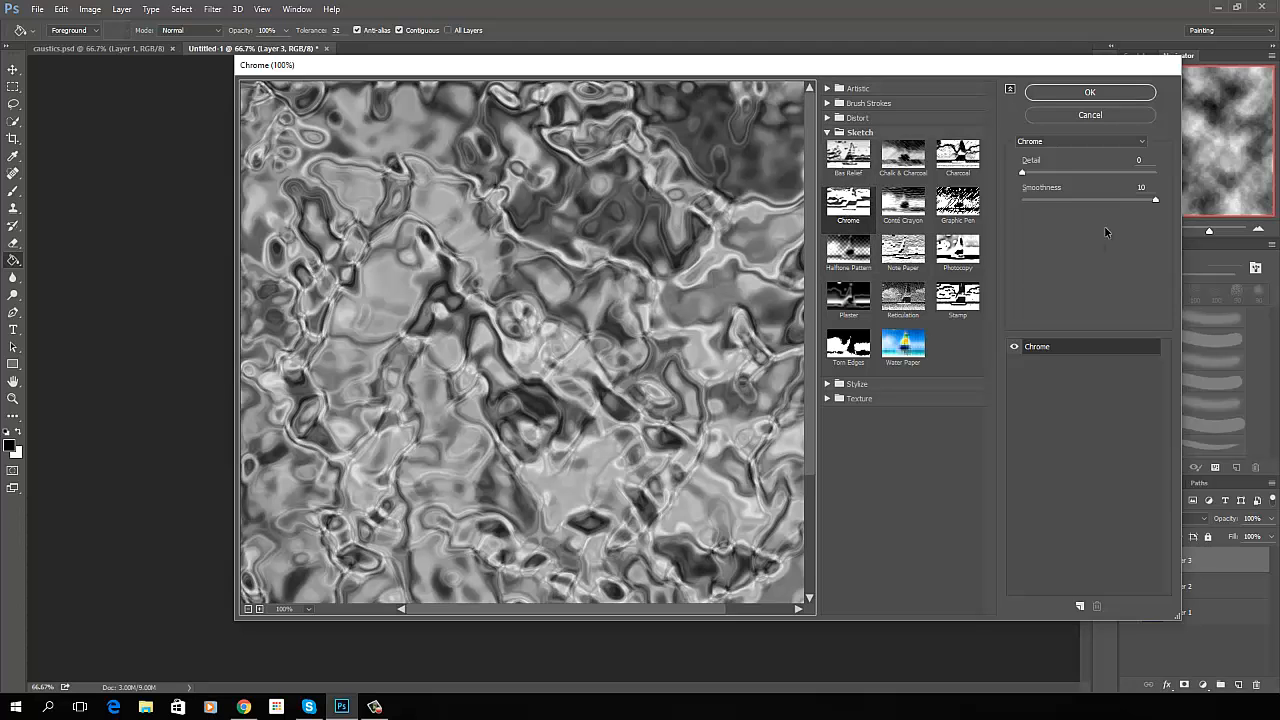
left_click(1021, 173)
left_click(1157, 203)
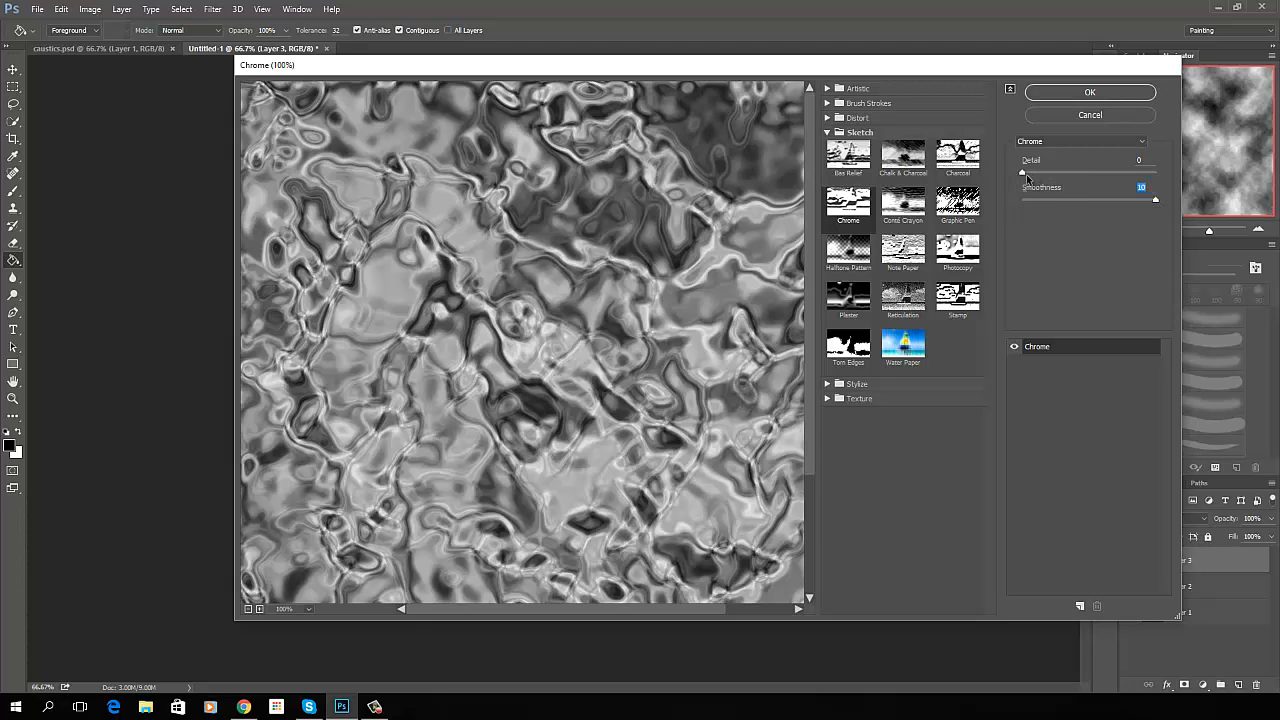
mouse_move(1025, 178)
left_mouse_down()
mouse_move(1180, 187)
mouse_move(1004, 177)
left_mouse_up()
left_click_drag(1155, 201, 980, 255)
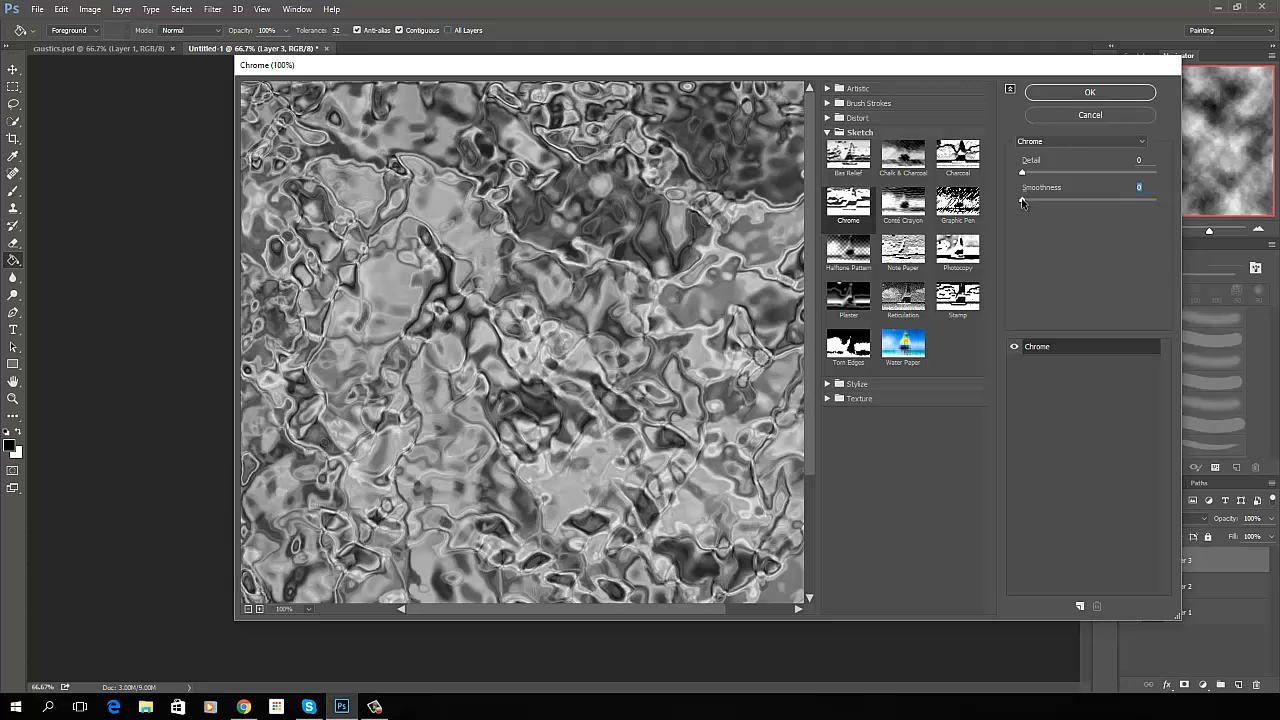
left_click_drag(1022, 203, 1167, 211)
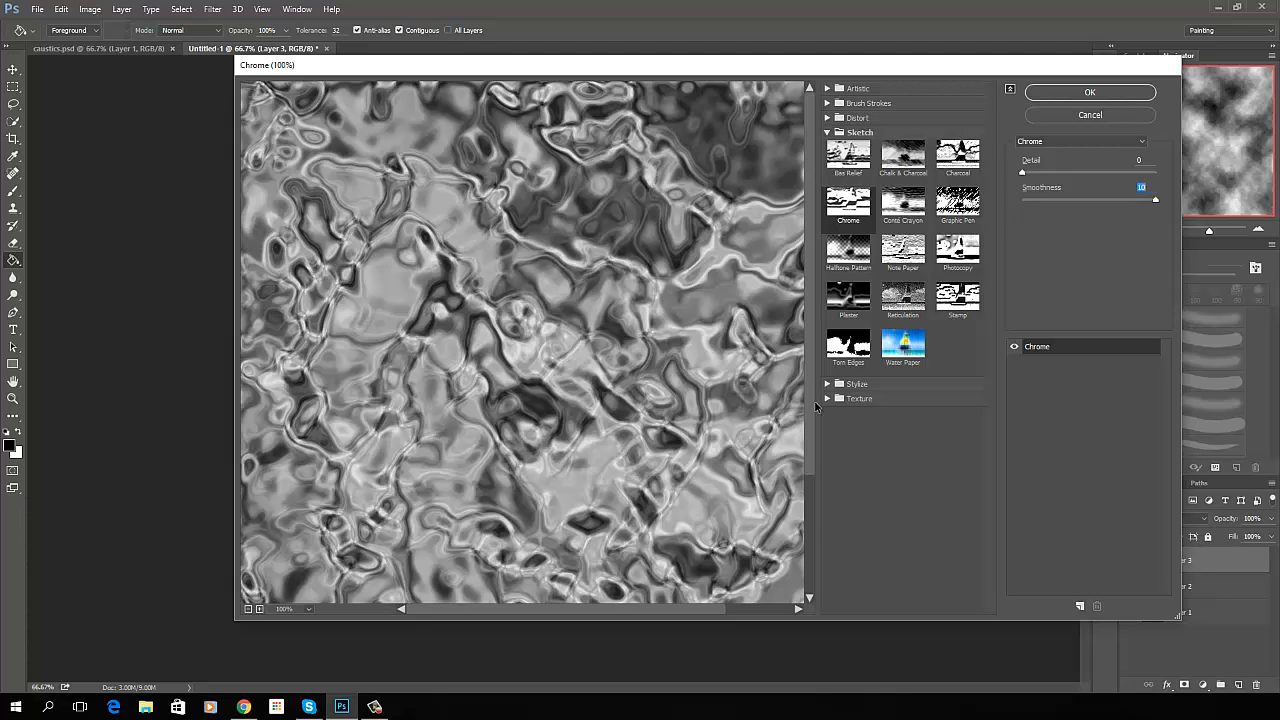
left_click(1090, 92)
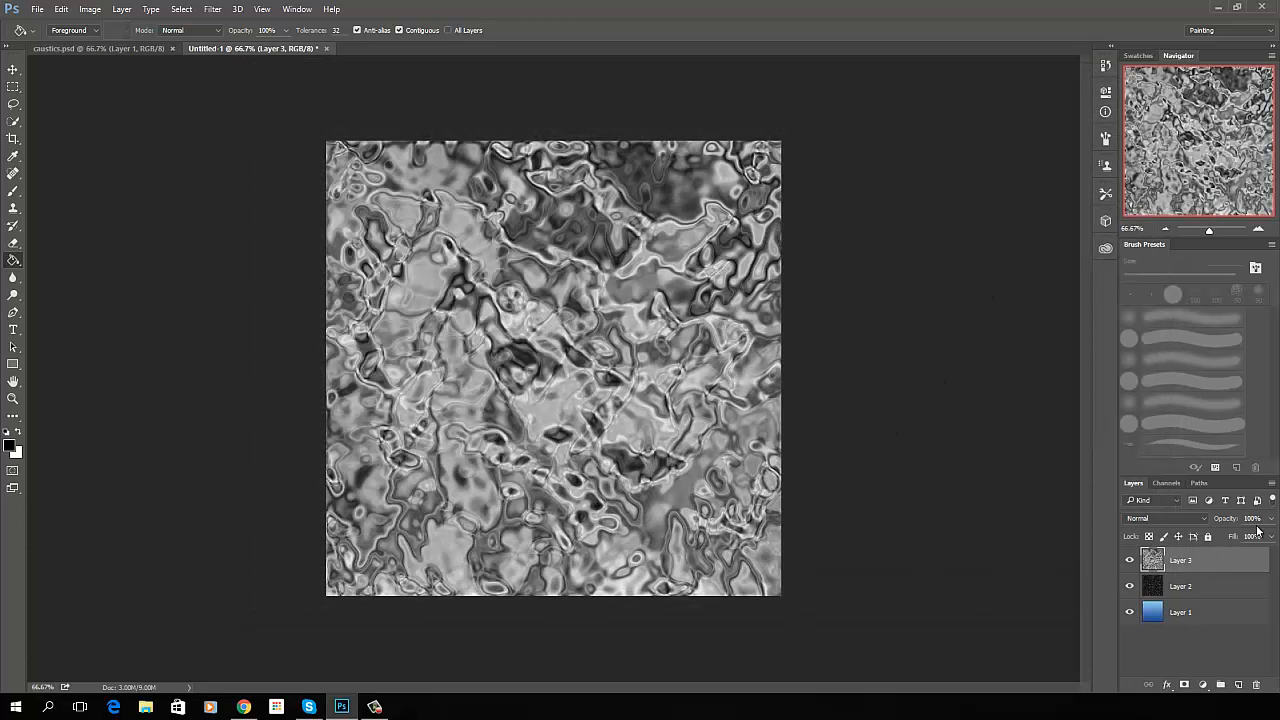
Set the chrome layer's blend mode to Overlay, try a reduced opacity of 46%, and set it back to 100%
left_click(1199, 518)
left_click(1151, 381)
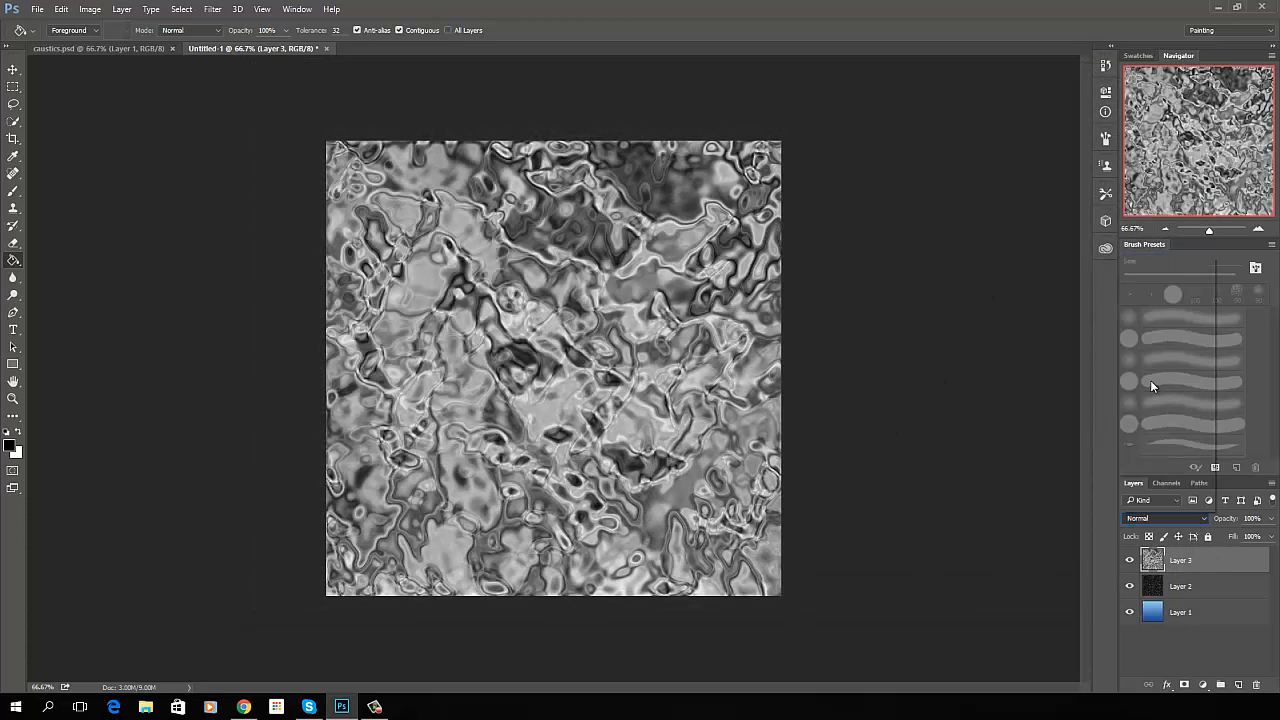
left_click(1272, 519)
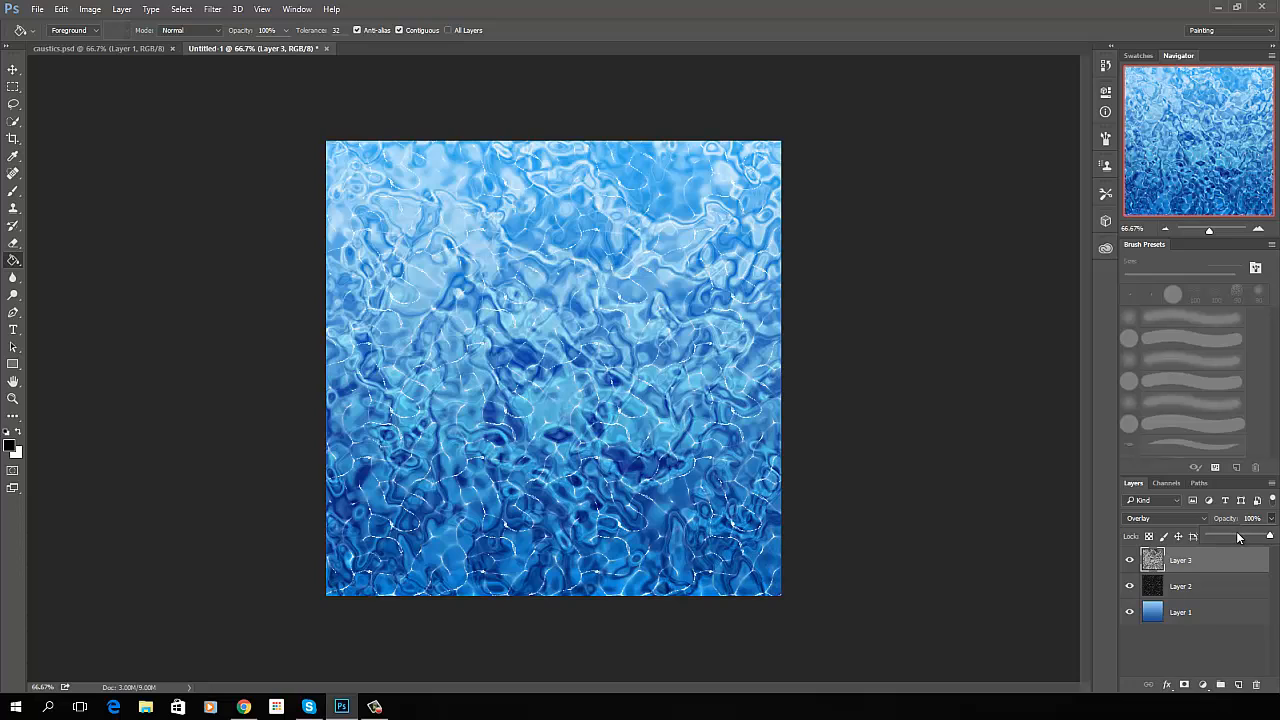
left_click(1238, 538)
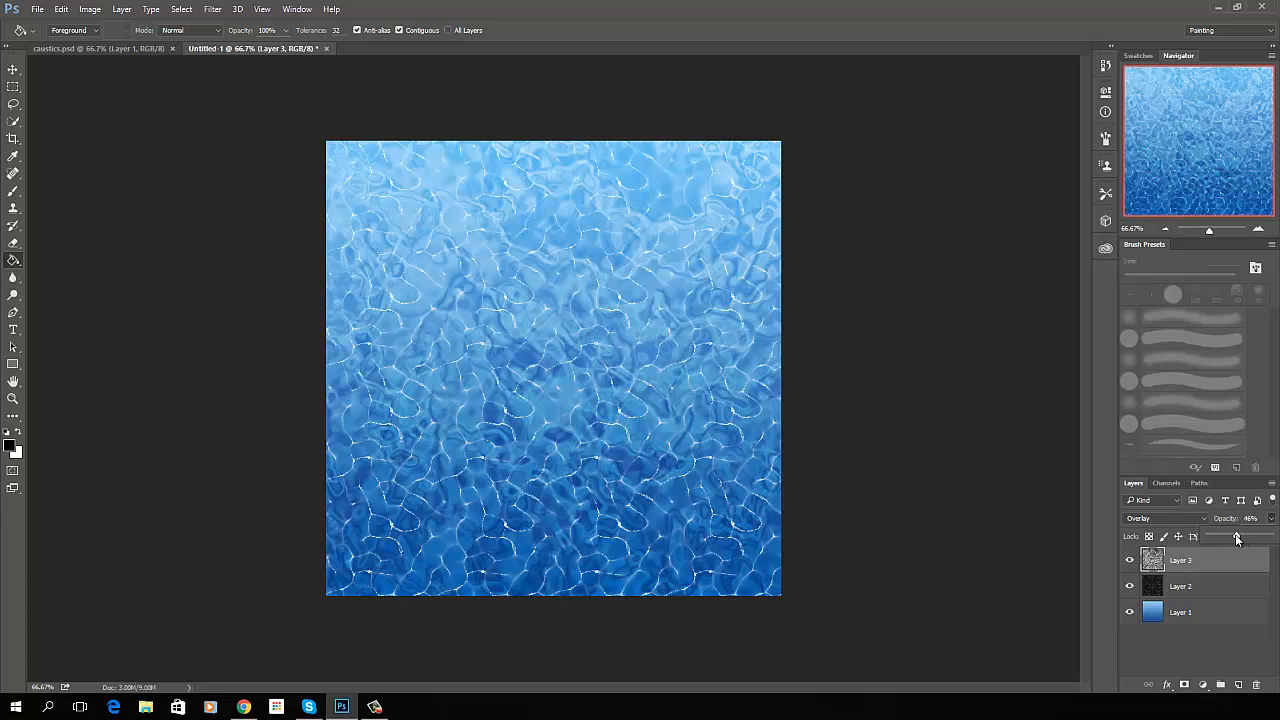
left_click_drag(1236, 538, 1262, 545)
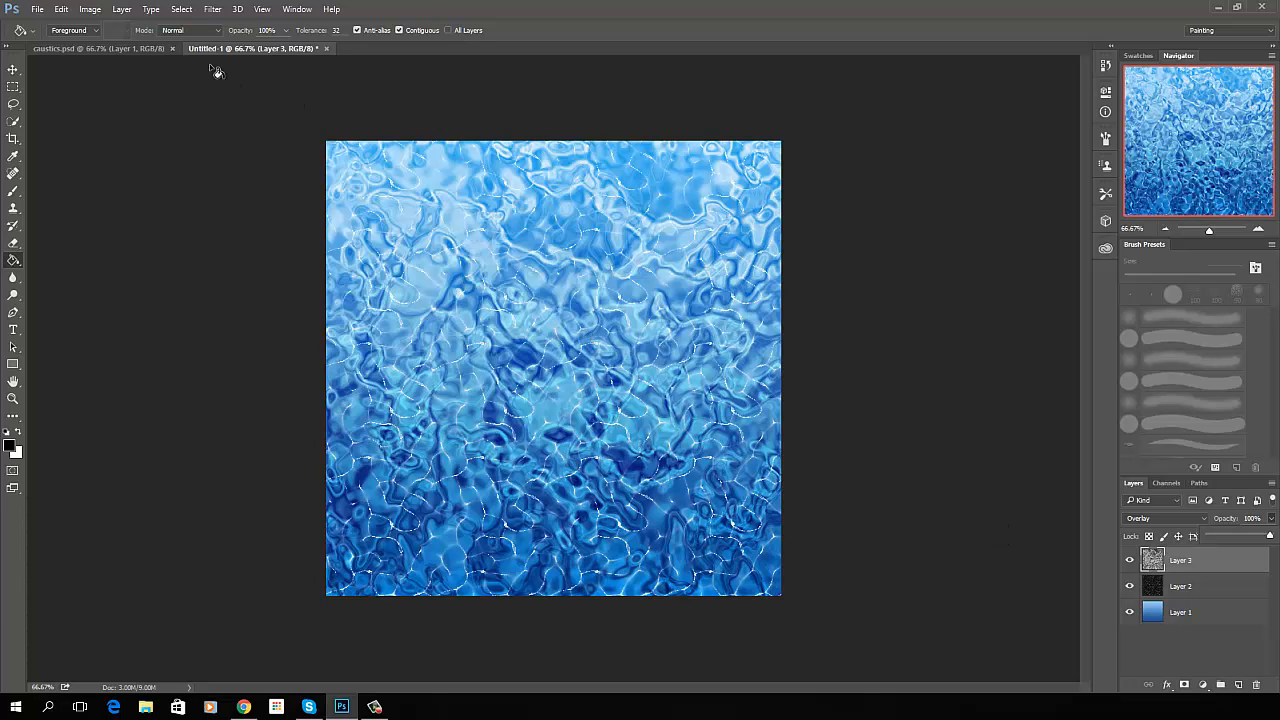
Liquify Layer 3 with a size 250, pressure 44 brush, pushing the chrome pattern alternately sideways into zigzag ripples across the whole layer
left_click(213, 9)
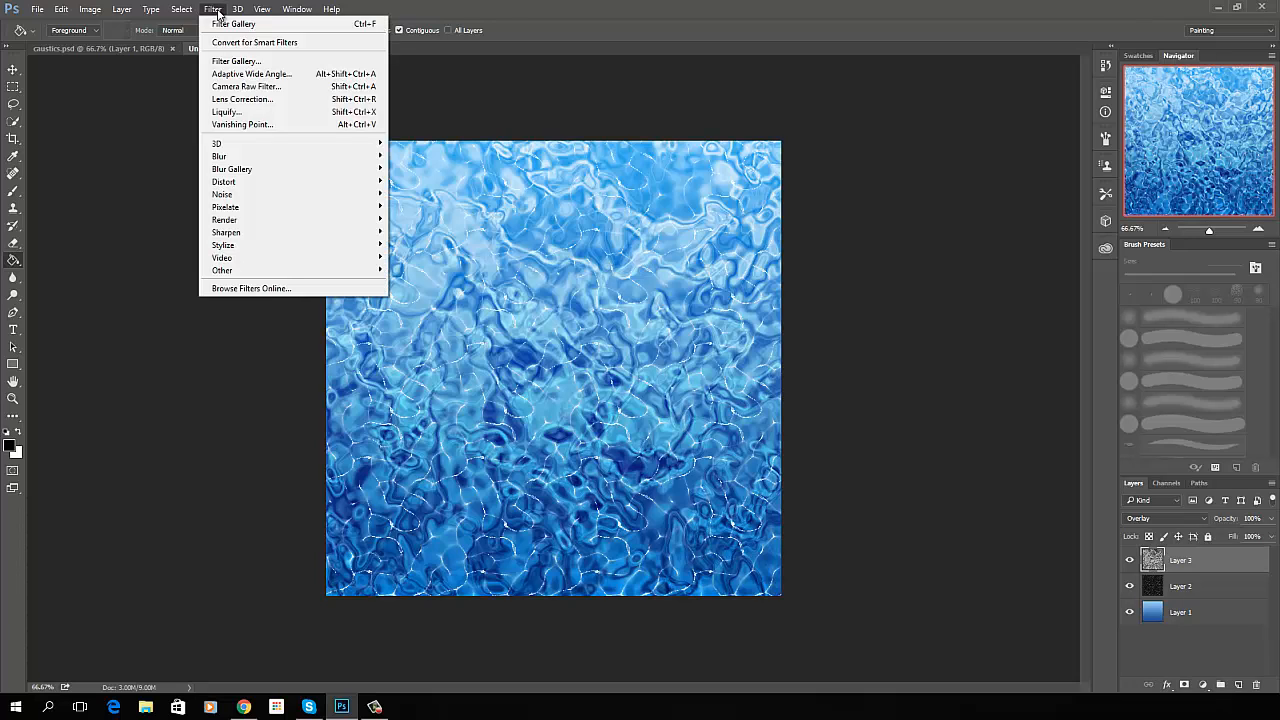
left_click(244, 113)
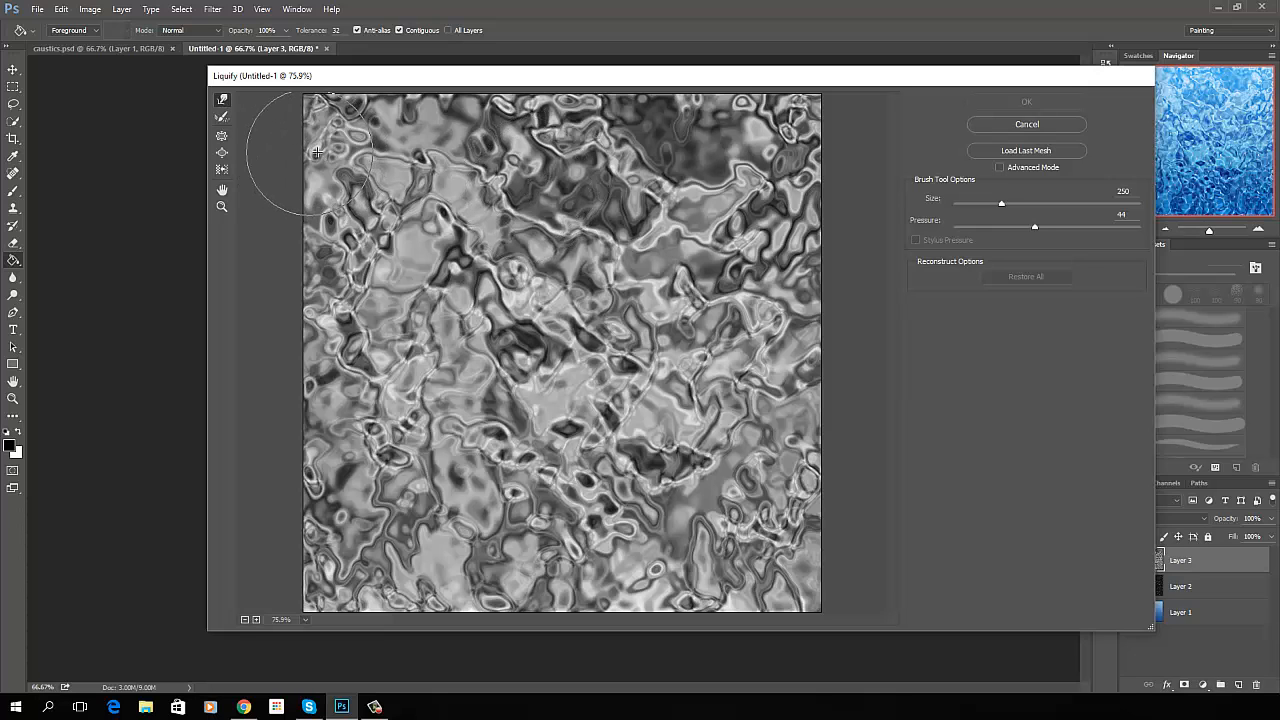
left_click_drag(316, 152, 309, 133)
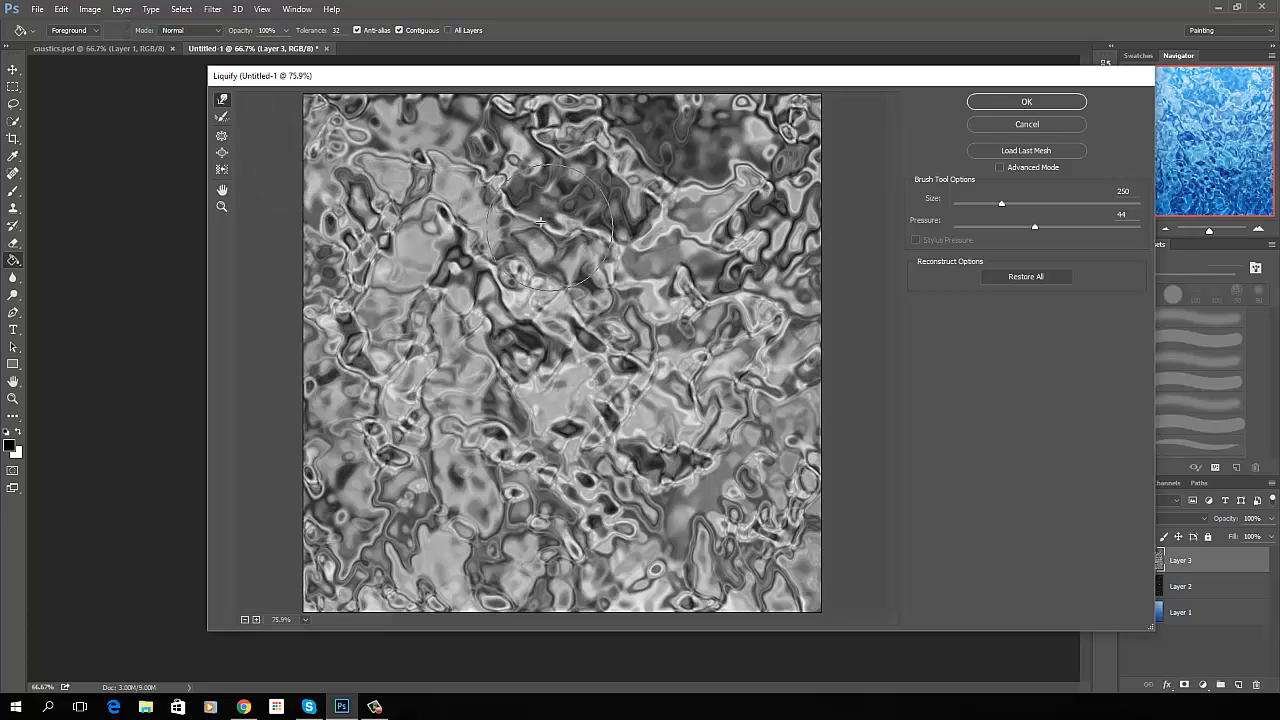
left_click_drag(515, 190, 837, 161)
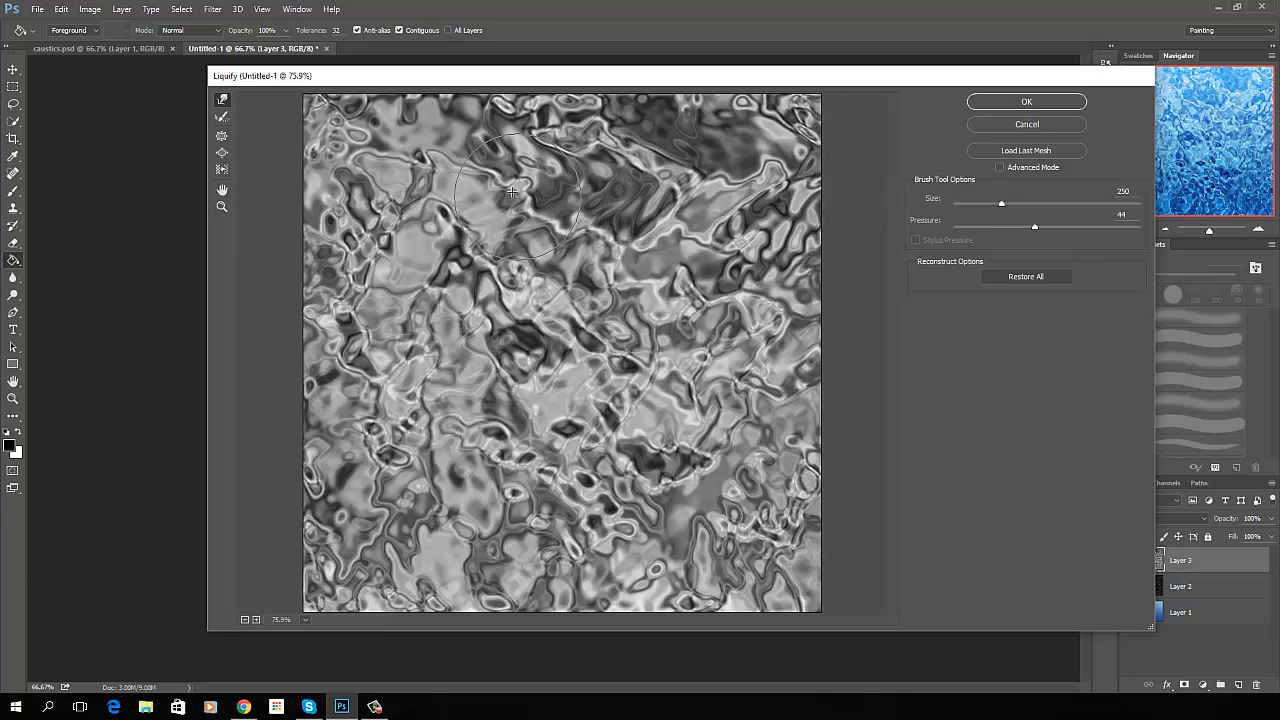
left_click_drag(505, 203, 306, 148)
left_click_drag(460, 300, 844, 283)
mouse_move(442, 438)
left_mouse_down()
mouse_move(520, 465)
mouse_move(838, 383)
mouse_move(928, 404)
left_mouse_up()
left_click_drag(440, 545, 860, 543)
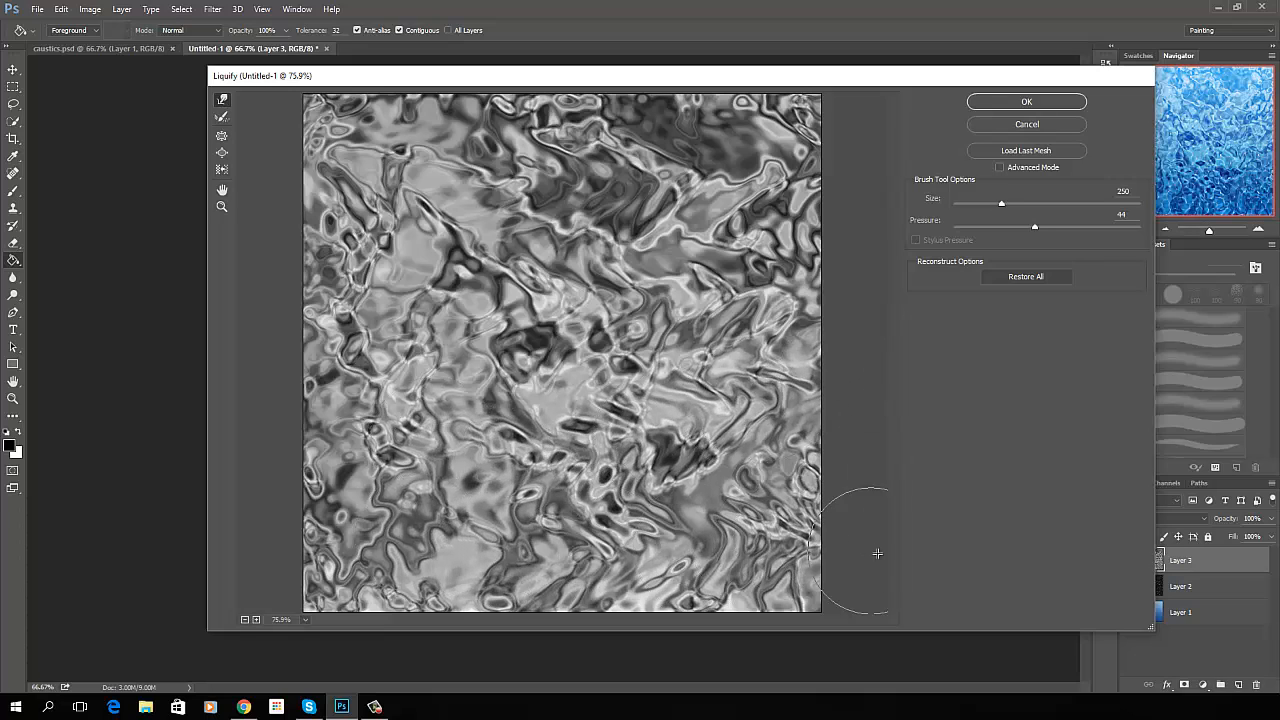
left_click_drag(515, 567, 855, 590)
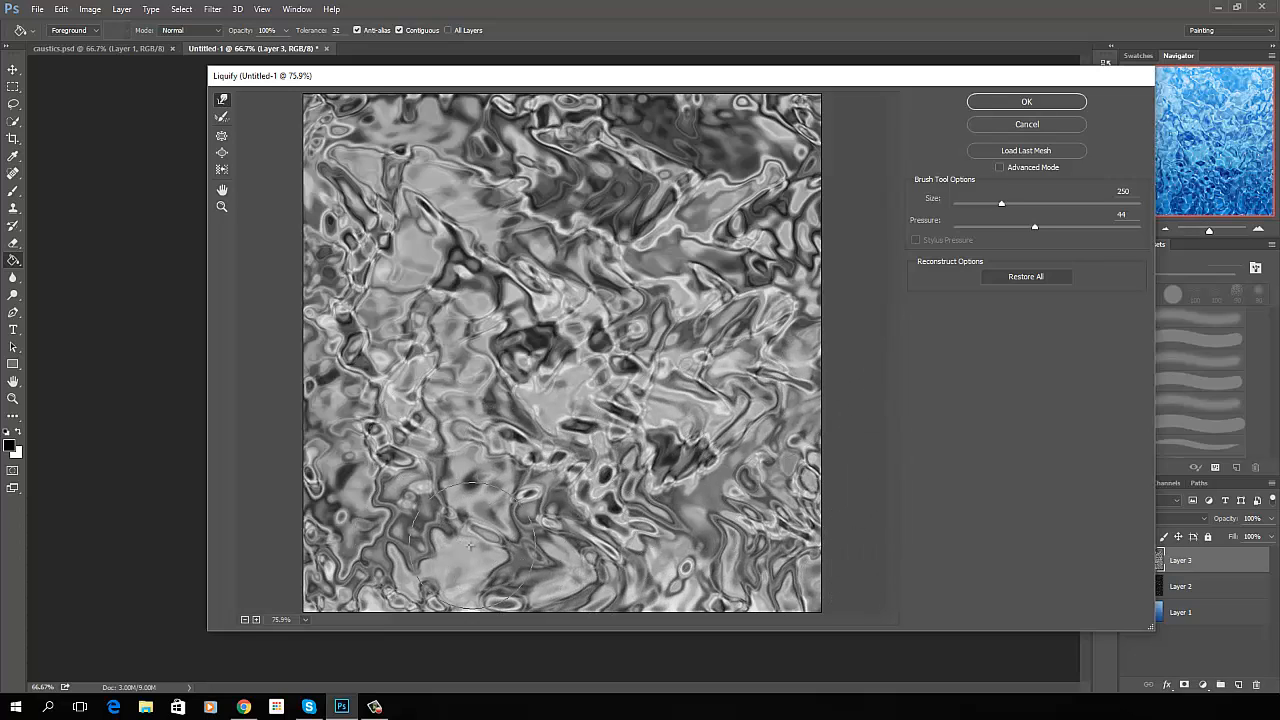
mouse_move(563, 567)
left_mouse_down()
mouse_move(392, 560)
mouse_move(251, 514)
left_mouse_up()
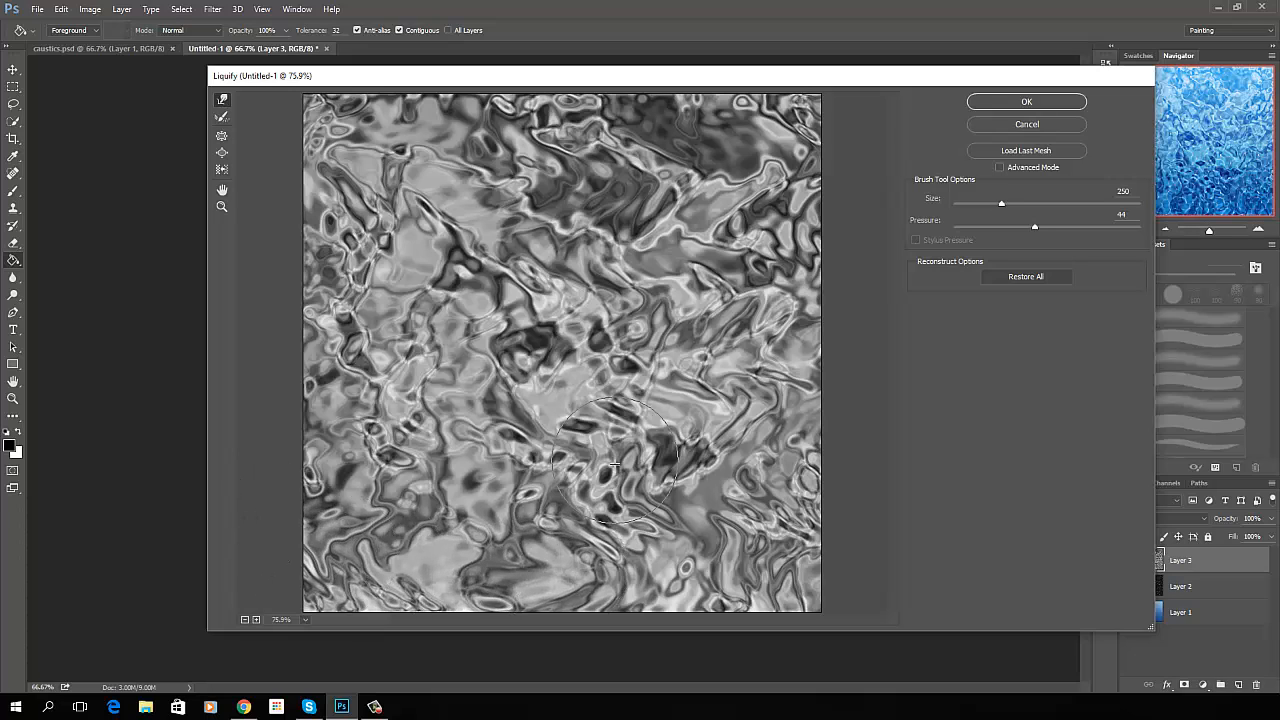
mouse_move(606, 463)
left_mouse_down()
mouse_move(495, 459)
mouse_move(293, 395)
mouse_move(238, 405)
left_mouse_up()
left_click_drag(268, 482, 460, 500)
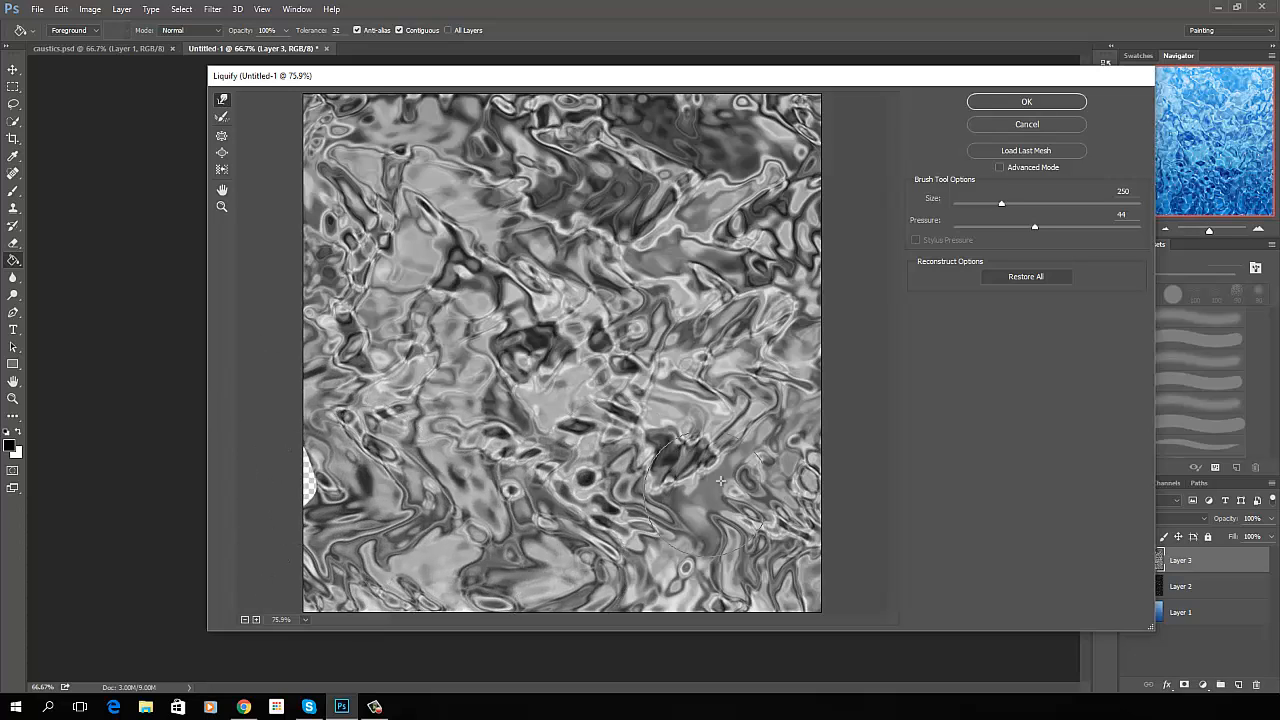
mouse_move(706, 454)
left_mouse_down()
mouse_move(519, 404)
mouse_move(283, 306)
left_mouse_up()
mouse_move(634, 326)
left_mouse_down()
mouse_move(445, 270)
mouse_move(298, 285)
left_mouse_up()
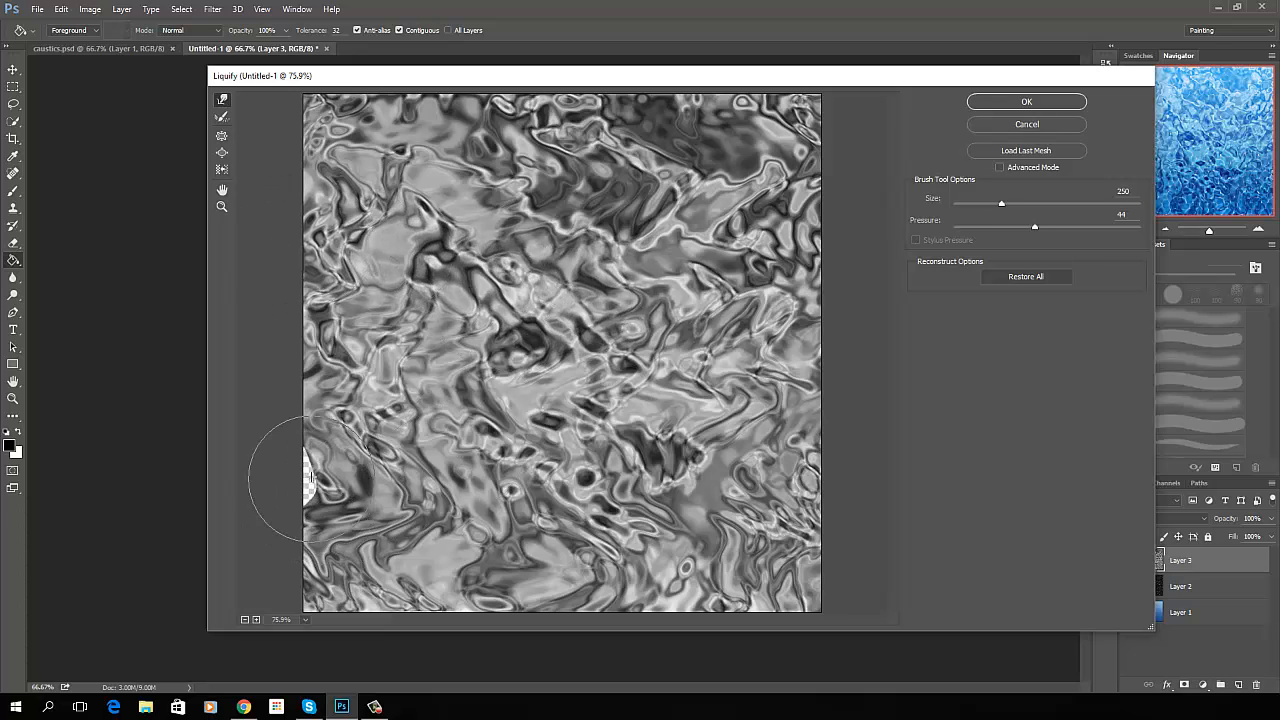
left_click_drag(338, 494, 294, 480)
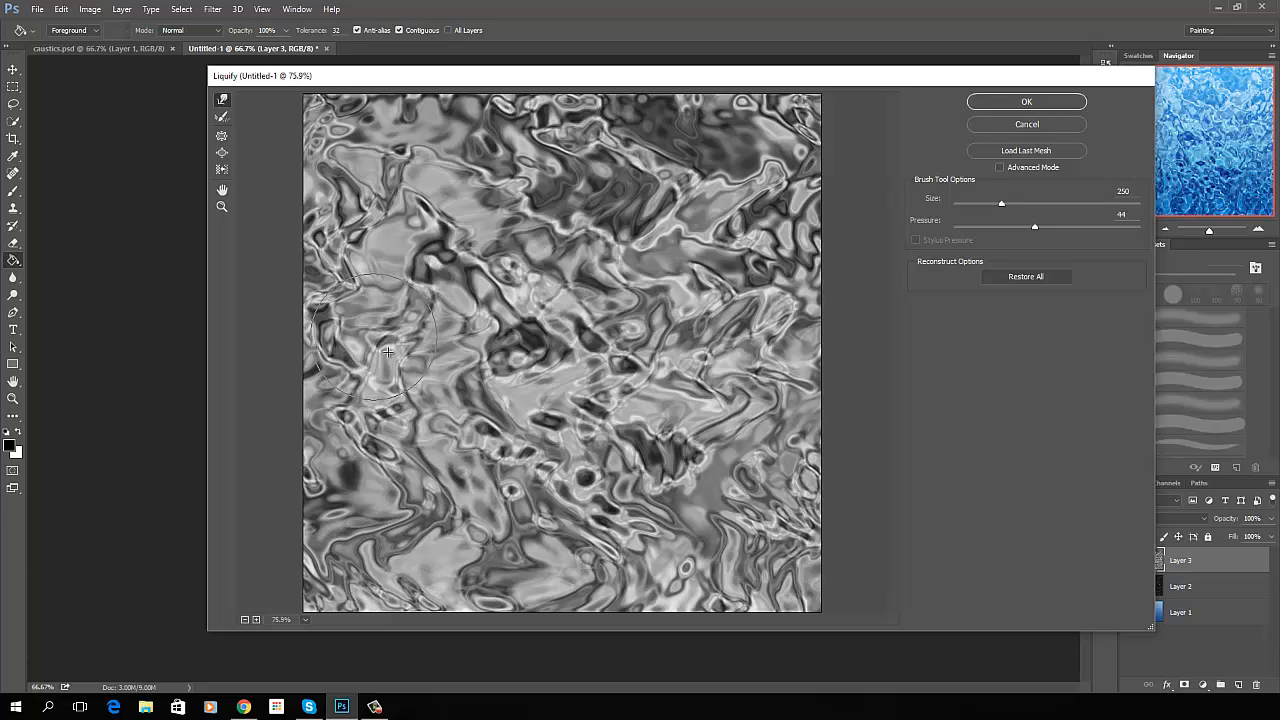
mouse_move(385, 365)
left_mouse_down()
mouse_move(636, 323)
mouse_move(917, 381)
left_mouse_up()
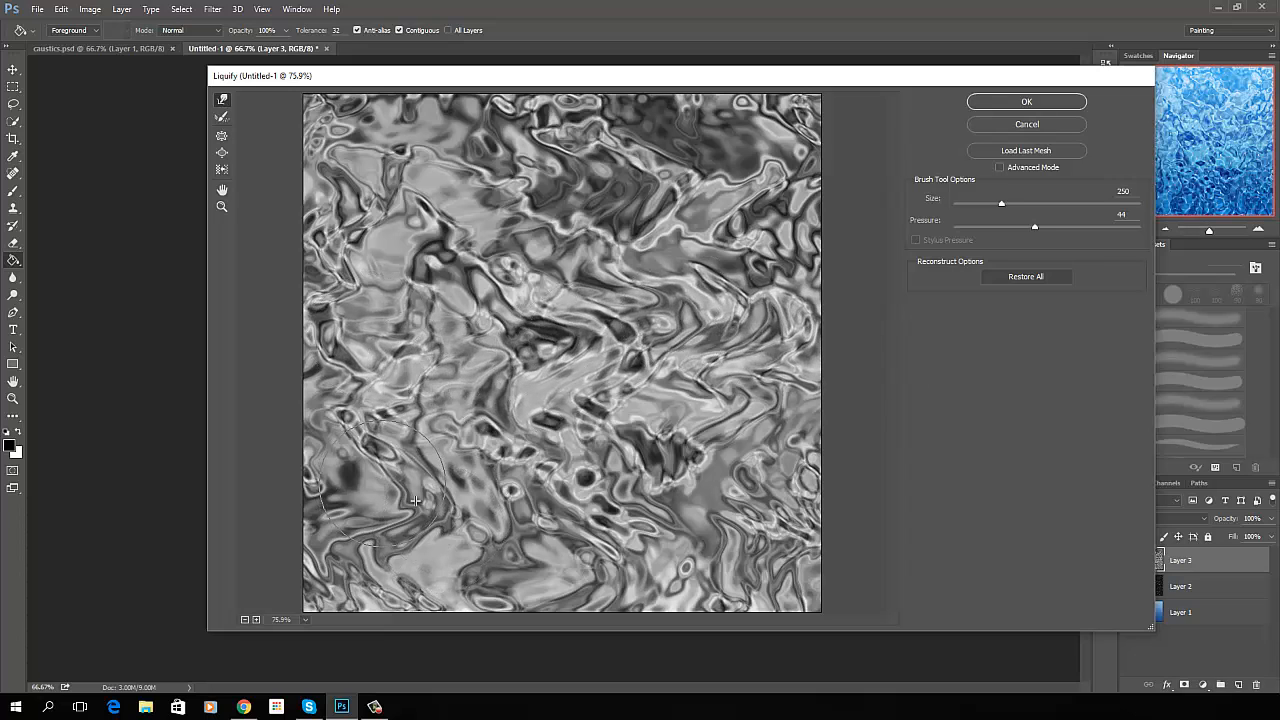
mouse_move(415, 499)
left_mouse_down()
mouse_move(605, 524)
mouse_move(773, 503)
mouse_move(803, 546)
left_mouse_up()
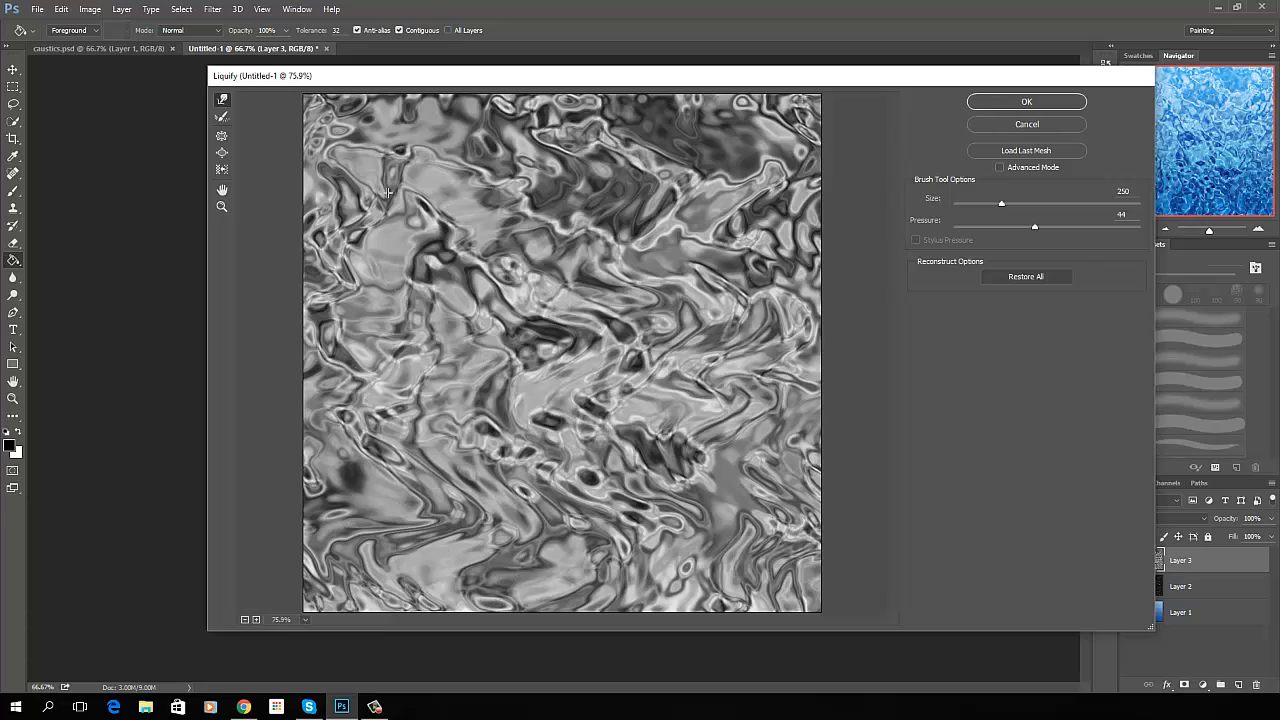
left_click_drag(397, 168, 810, 200)
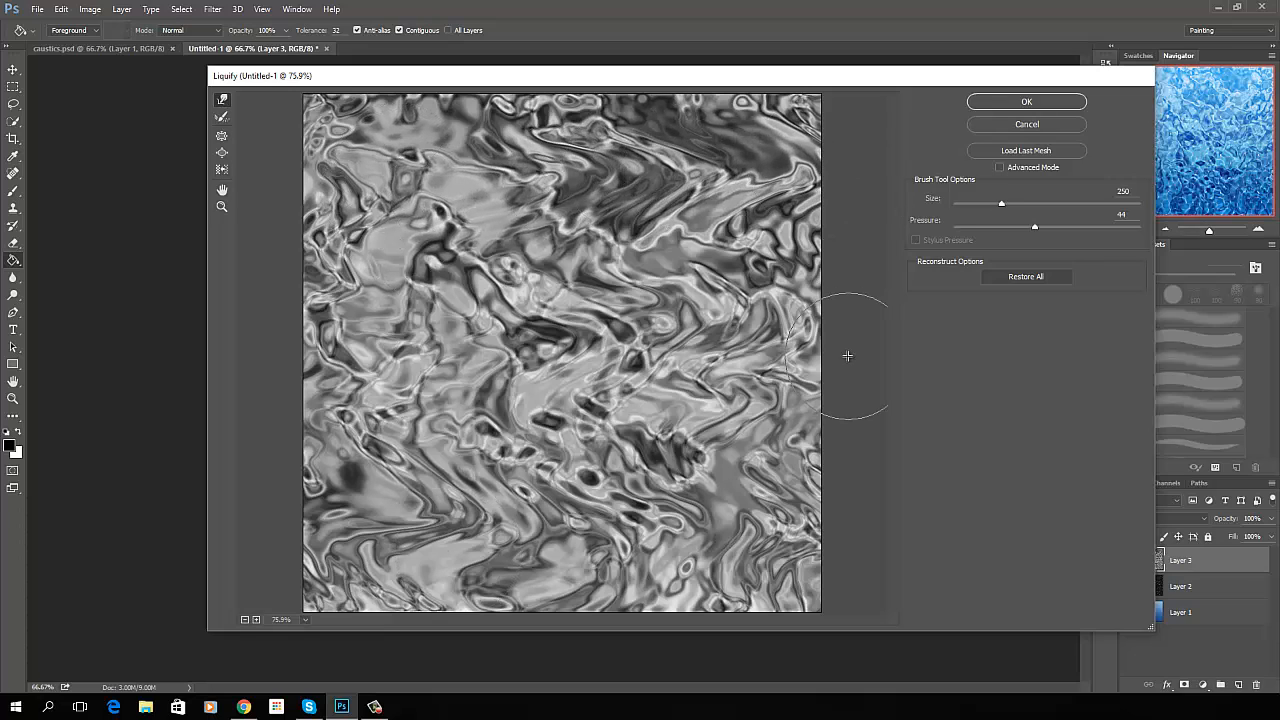
mouse_move(663, 261)
left_mouse_down()
mouse_move(445, 250)
mouse_move(330, 190)
left_mouse_up()
mouse_move(668, 256)
left_mouse_down()
mouse_move(572, 300)
mouse_move(315, 240)
left_mouse_up()
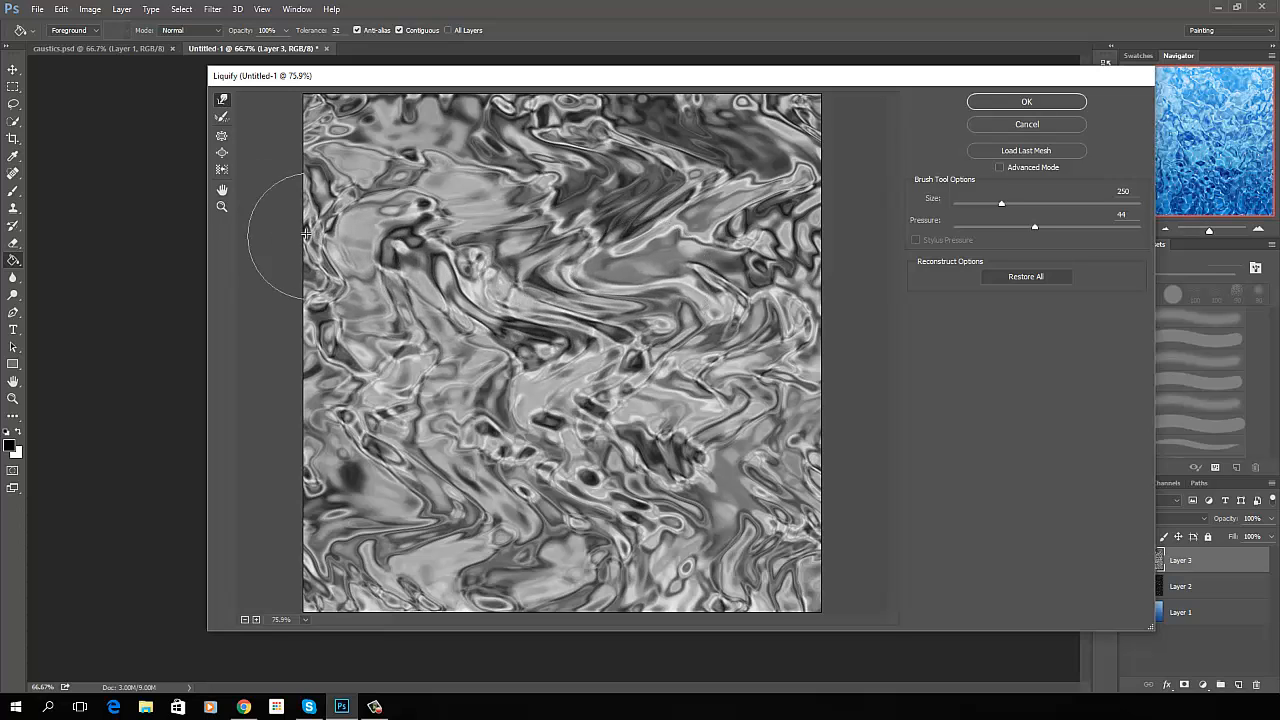
left_click_drag(648, 428, 330, 343)
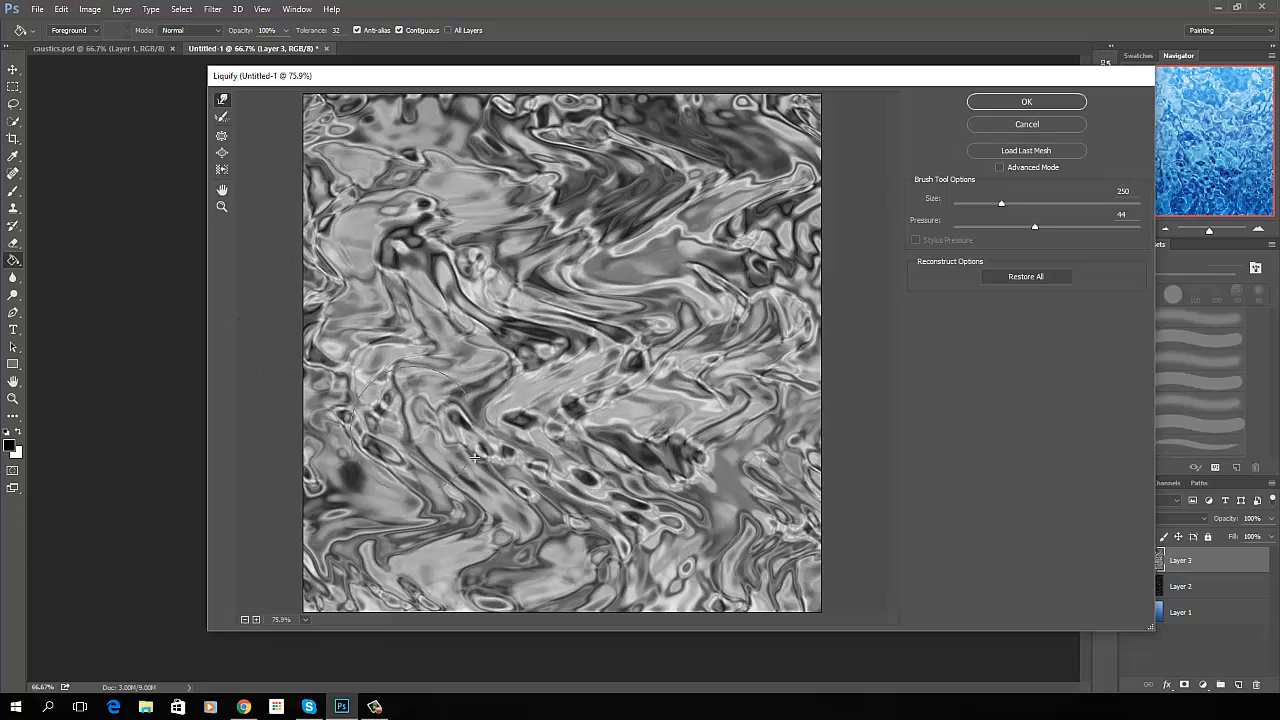
left_click_drag(650, 464, 275, 457)
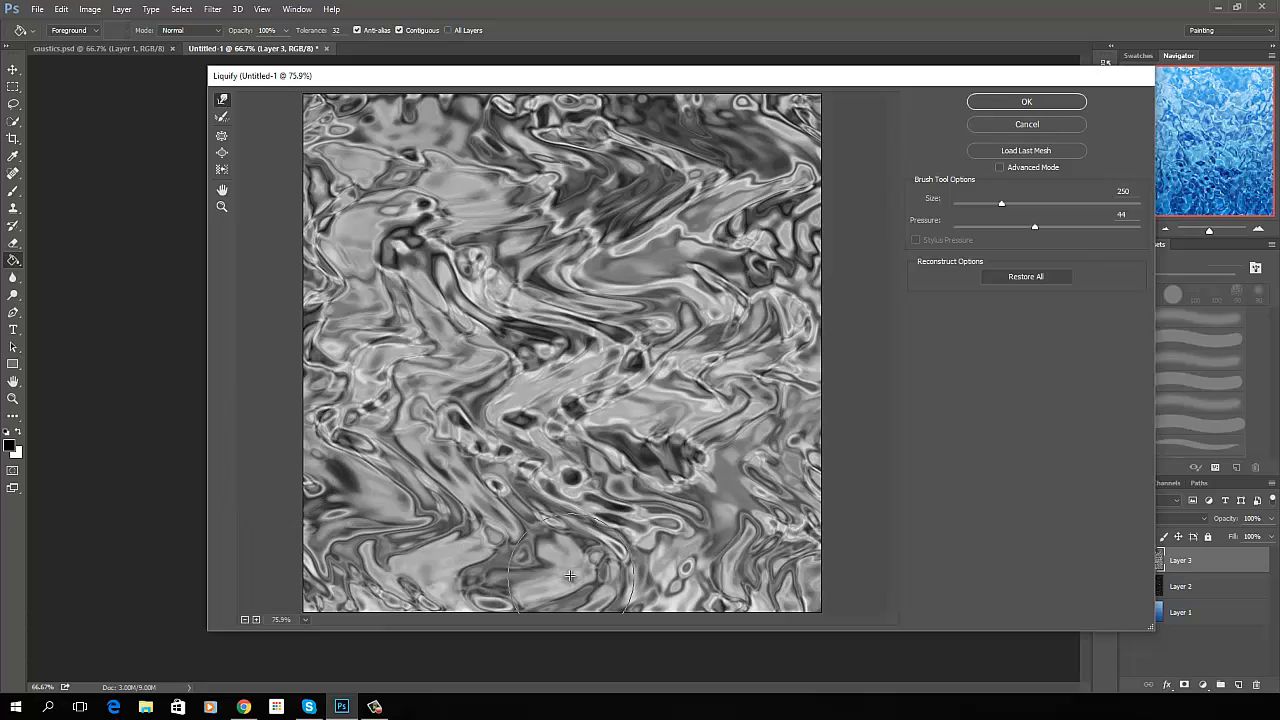
left_click_drag(548, 148, 330, 110)
mouse_move(524, 120)
left_mouse_down()
mouse_move(647, 103)
mouse_move(815, 120)
left_mouse_up()
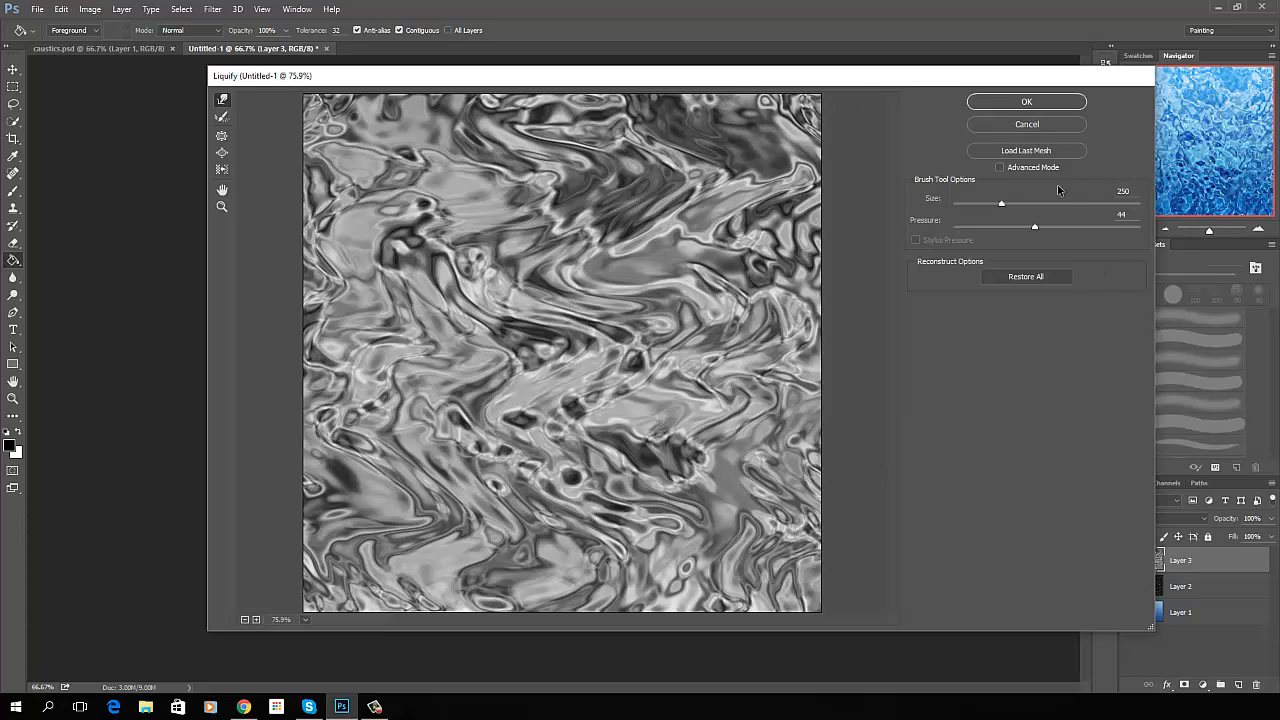
left_click(1029, 103)
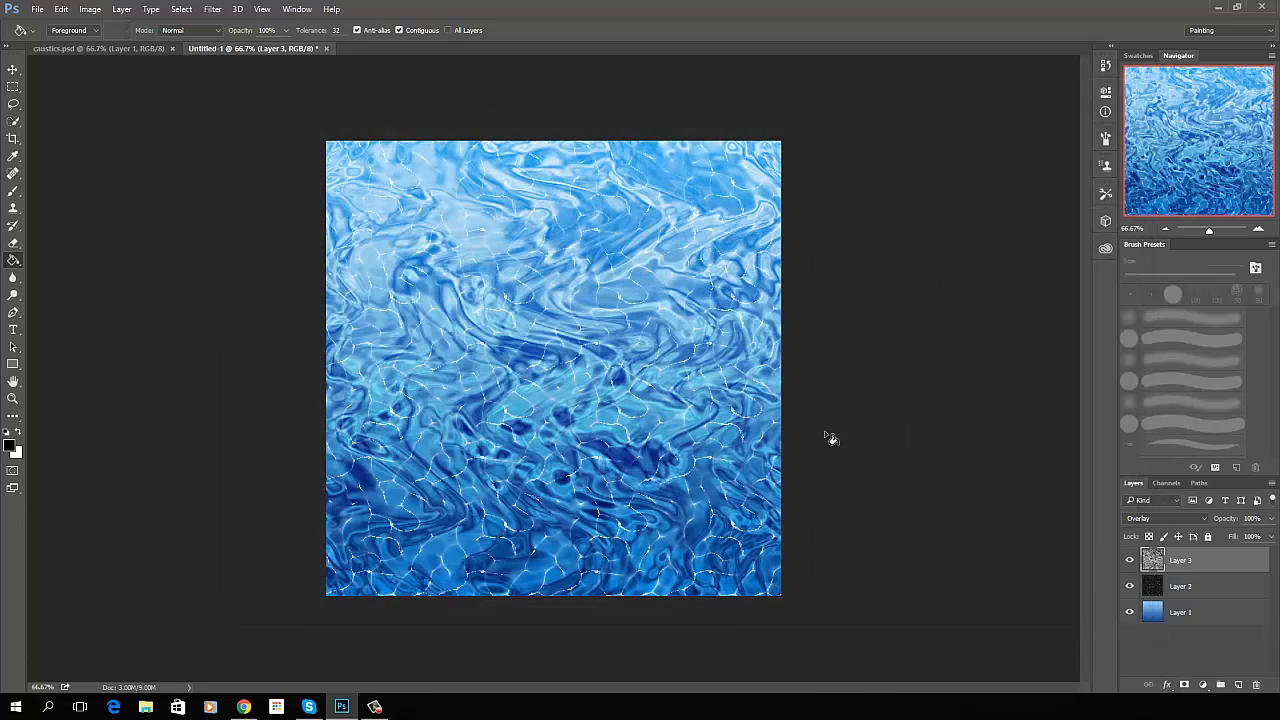
Apply a Sine Wave filter to Layer 3 with 1 generator, wavelength 10–71, amplitude 5–6 and scale 100%/71%, repeat it twice and undo the last repeat
left_click(1272, 522)
left_click_drag(1264, 536, 1233, 536)
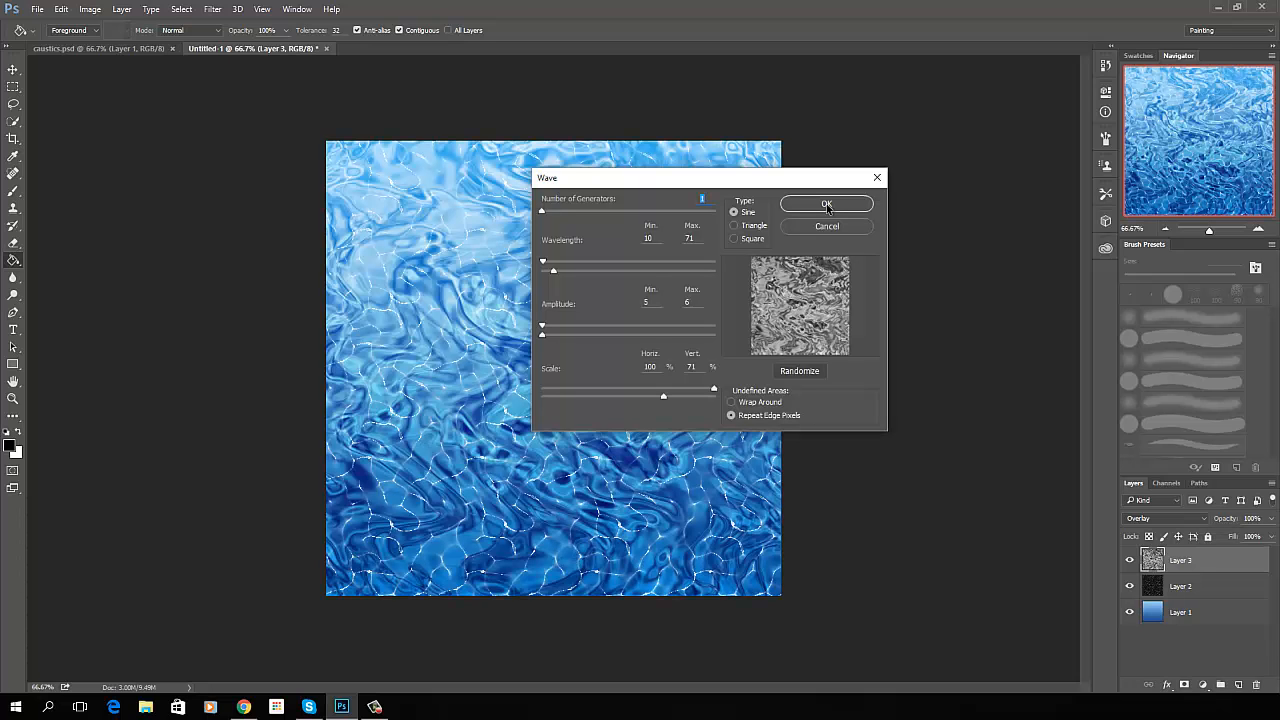
left_click(826, 205)
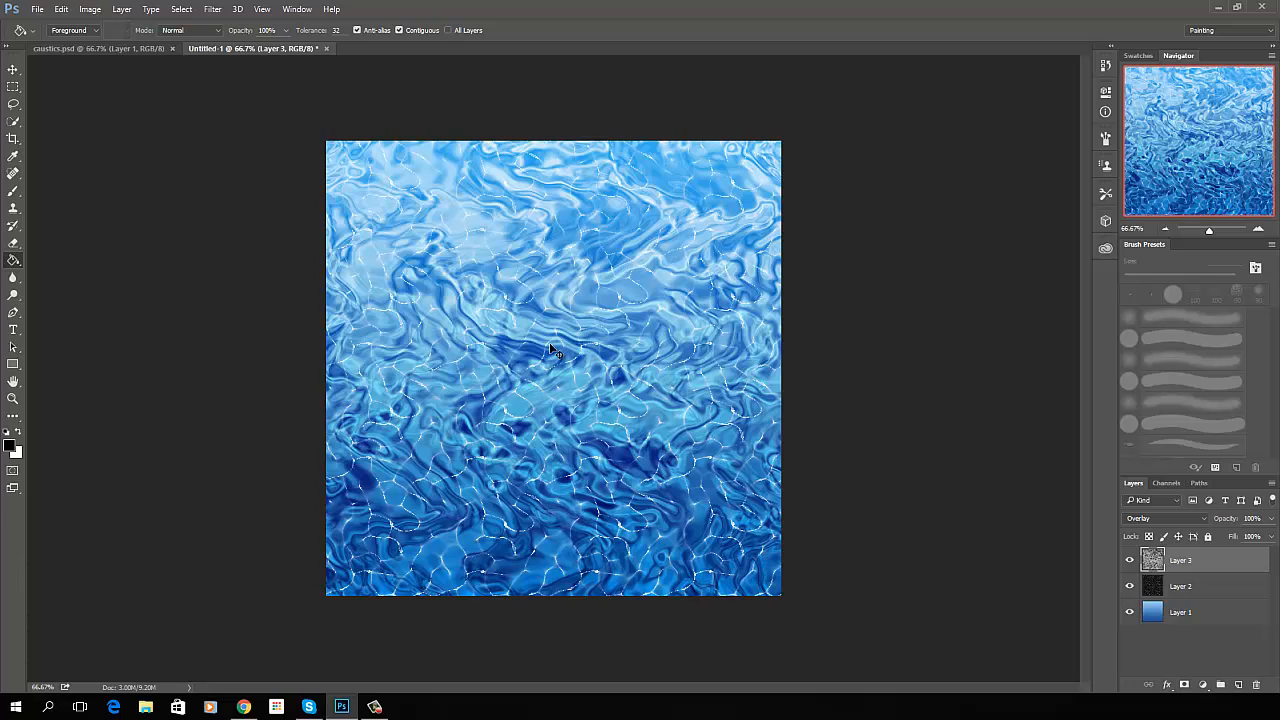
key("ctrl+f")
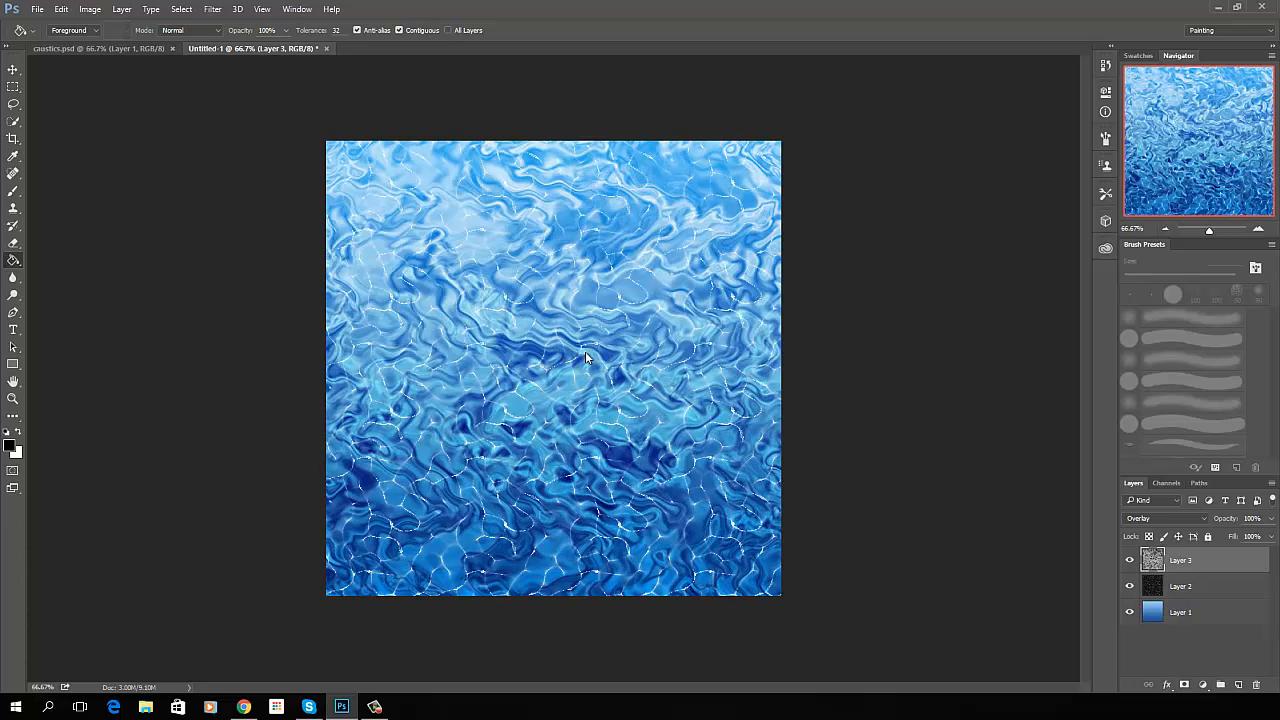
key("ctrl+f")
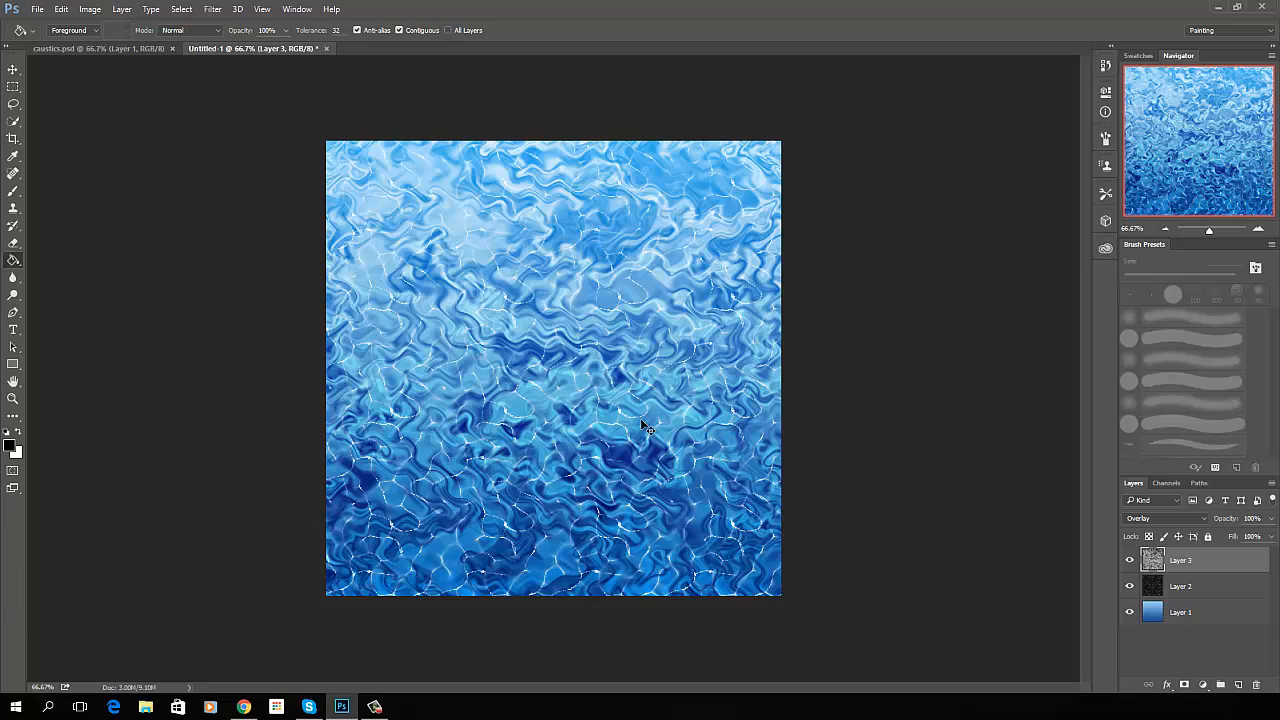
left_click(548, 432)
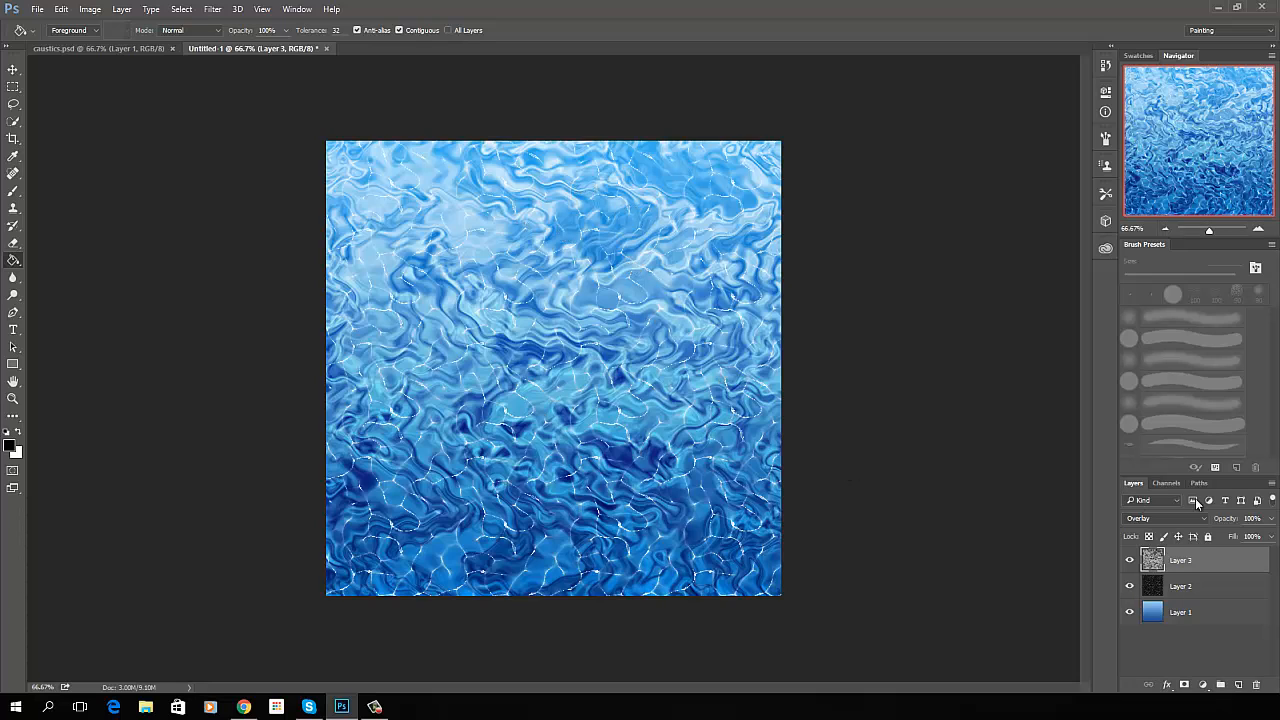
Reduce the opacity of the rippled chrome layer, Layer 3, to 47%
left_click(1271, 518)
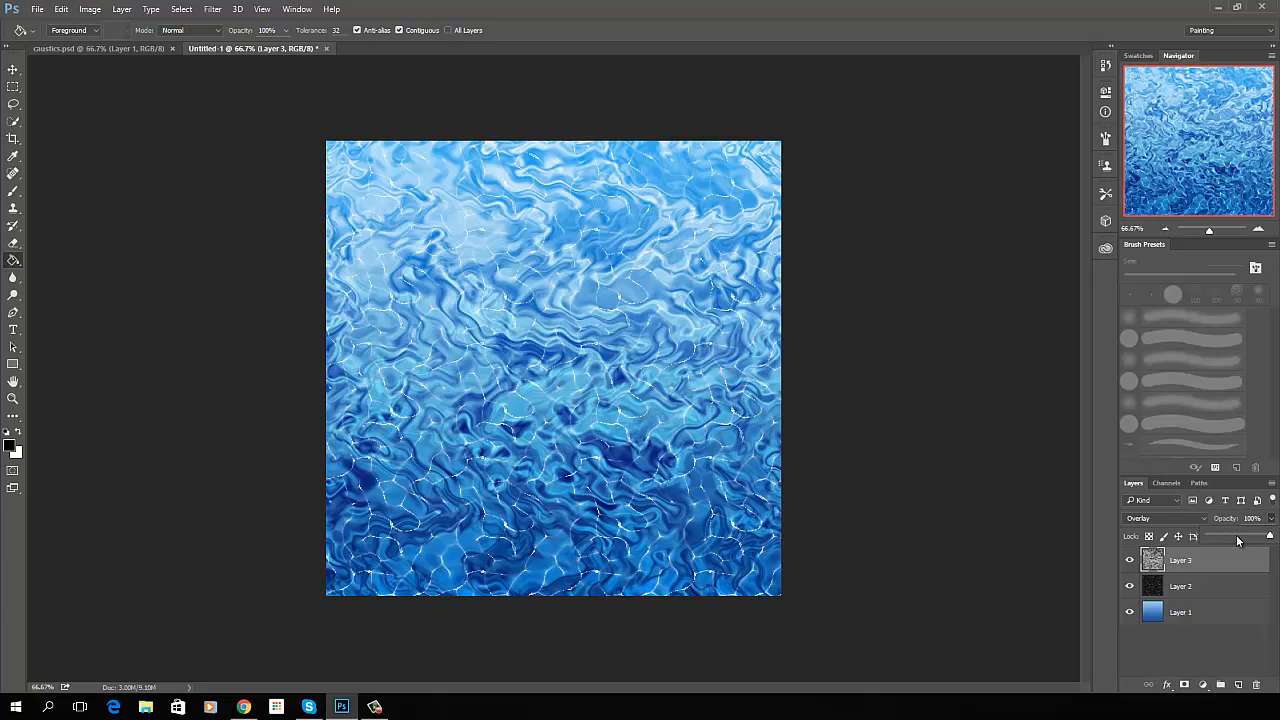
left_click(1238, 538)
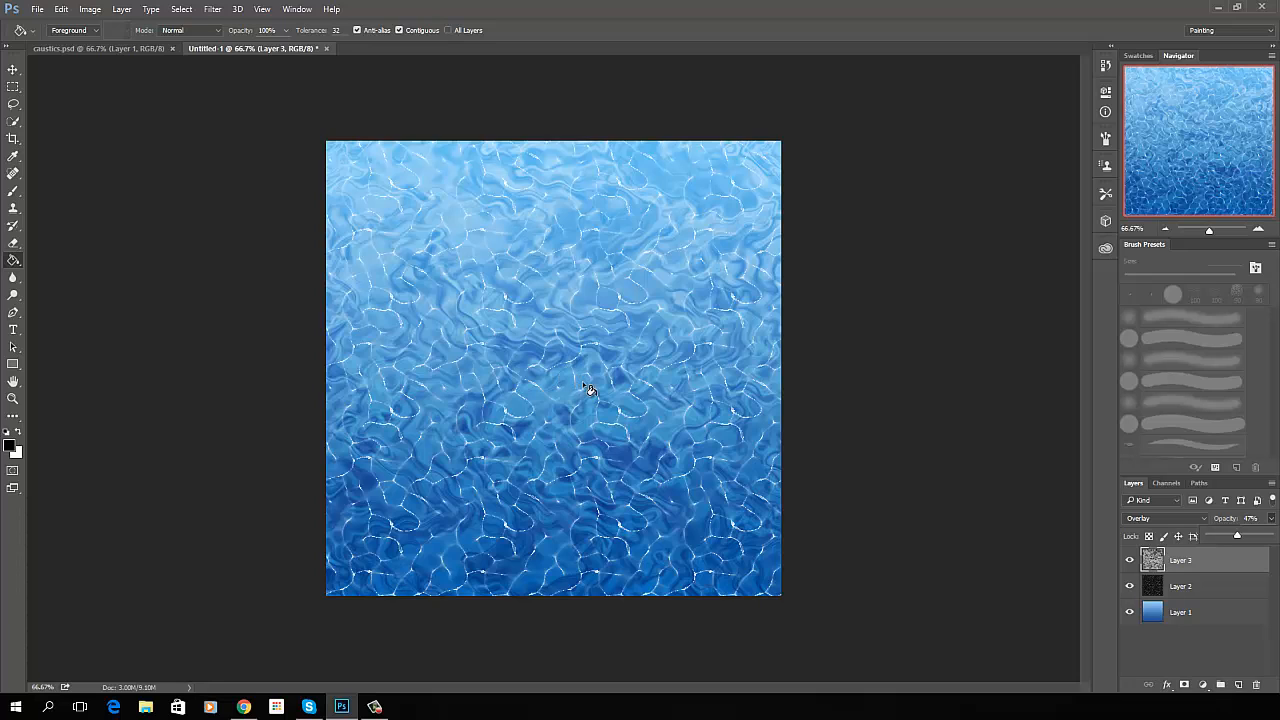
Transform the caustics layer, Layer 2, in Perspective, widening its bottom edge far beyond the canvas so the pattern recedes towards the top
left_click(1212, 586)
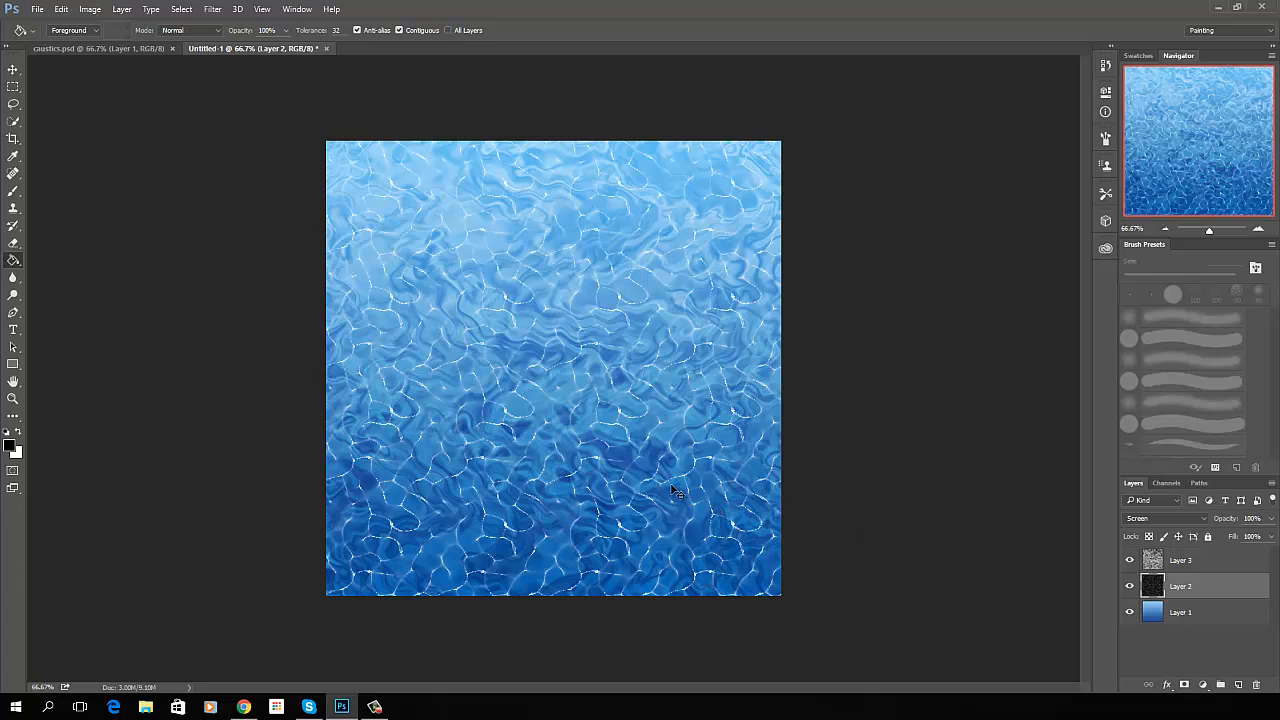
key("ctrl+t")
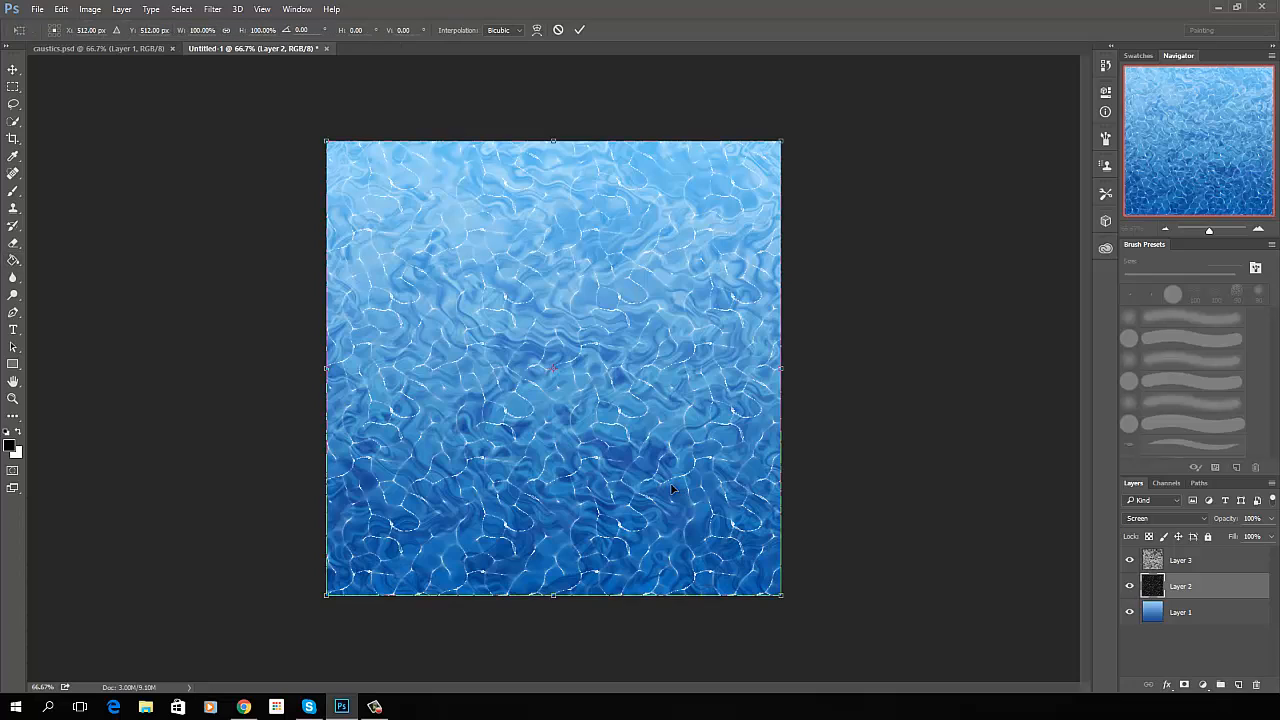
right_click(655, 431)
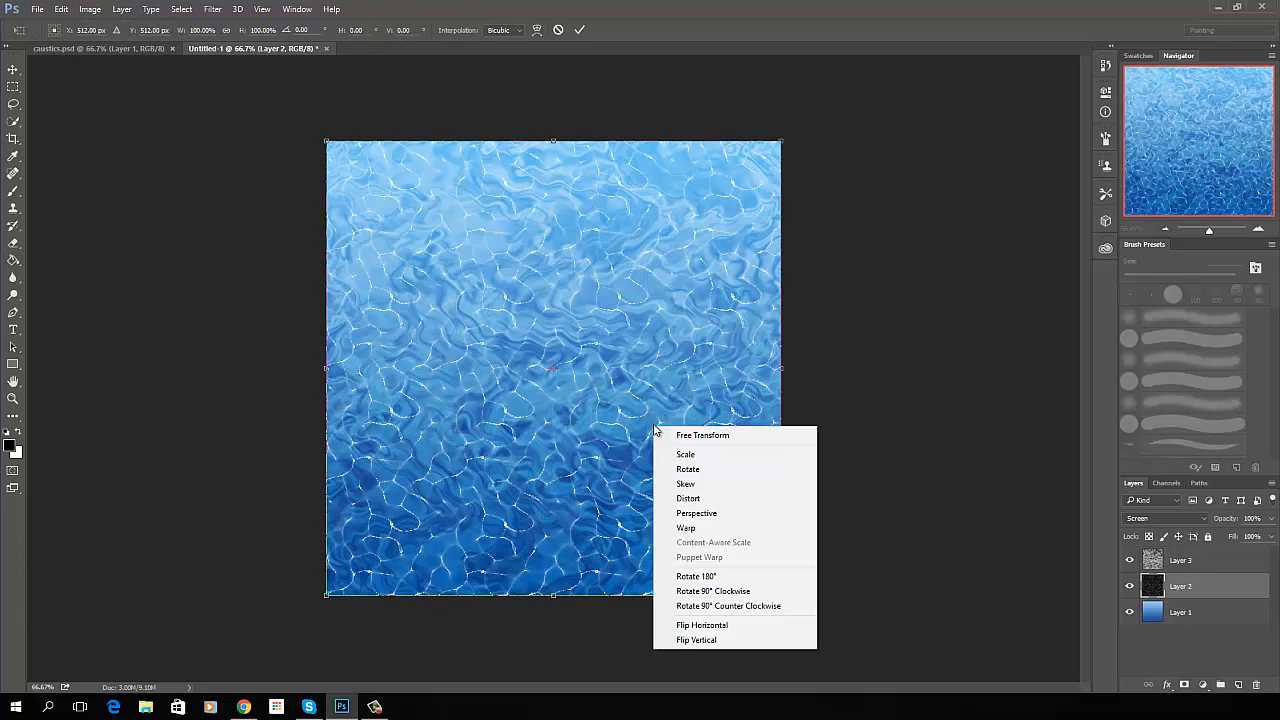
left_click(716, 513)
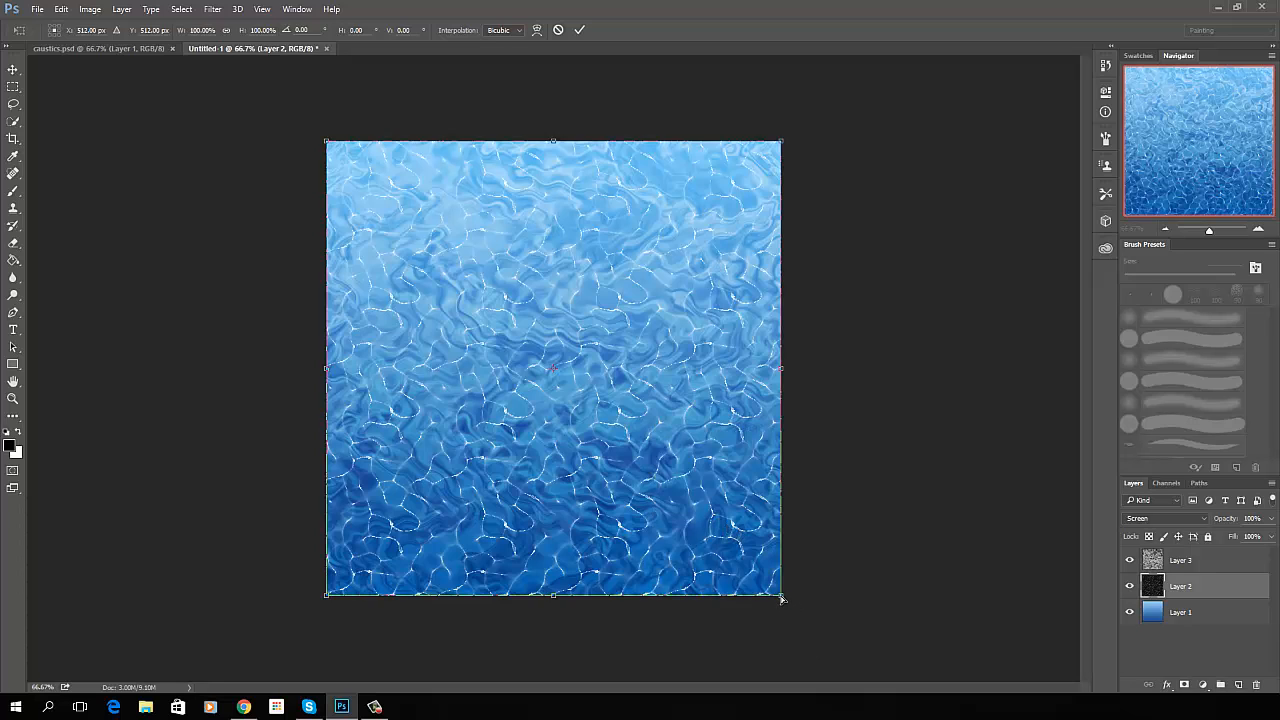
left_click_drag(782, 598, 1278, 592)
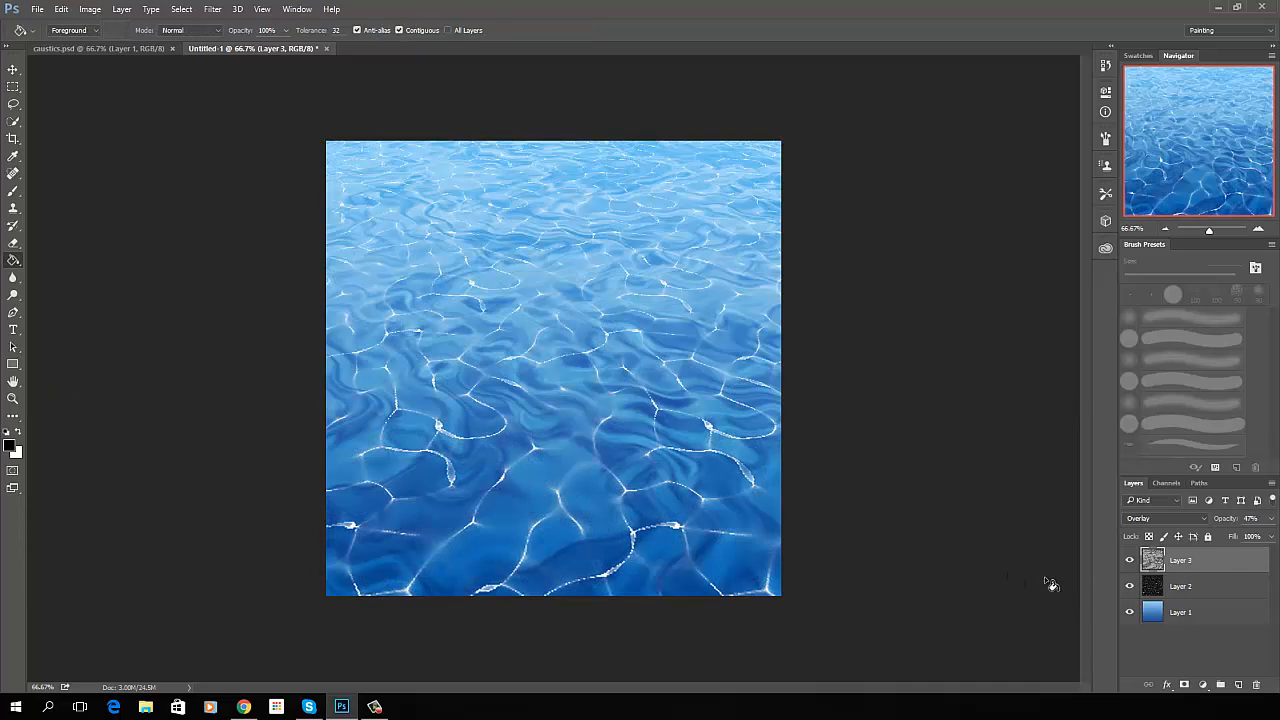
Lower the opacity of the caustics layer, Layer 2, to roughly half so its white lines soften
left_click(1215, 590)
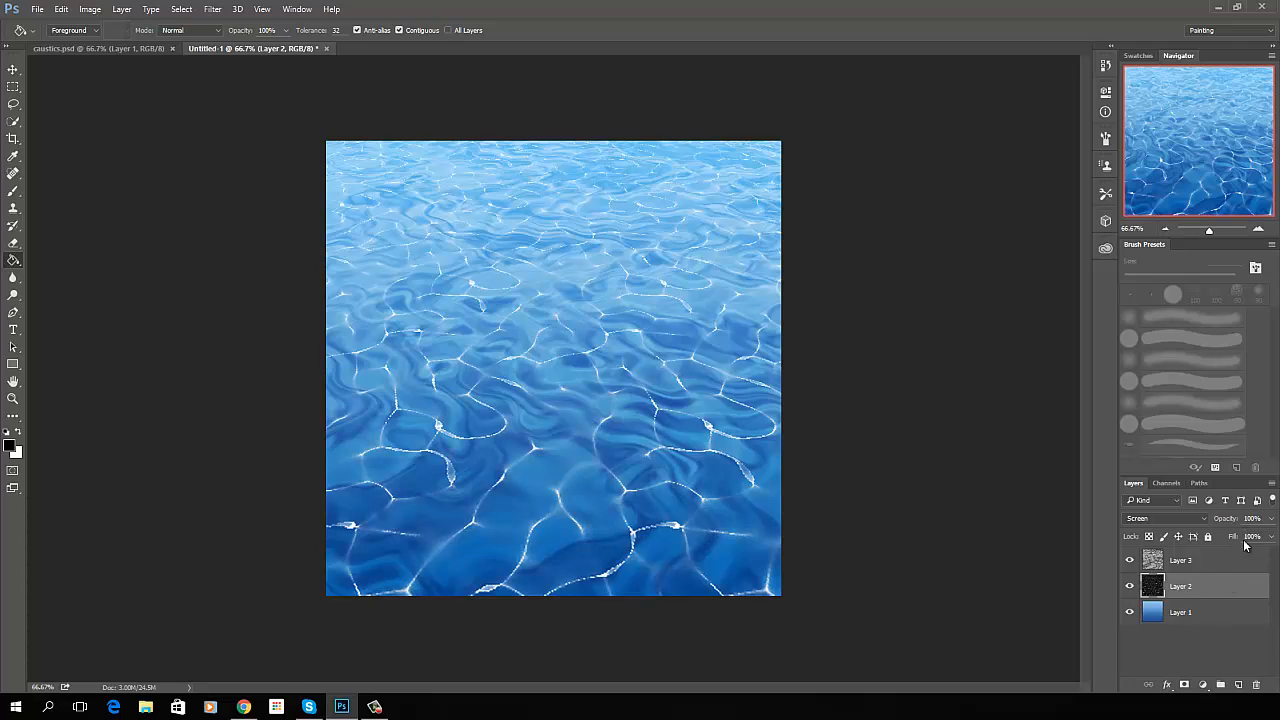
left_click(1272, 519)
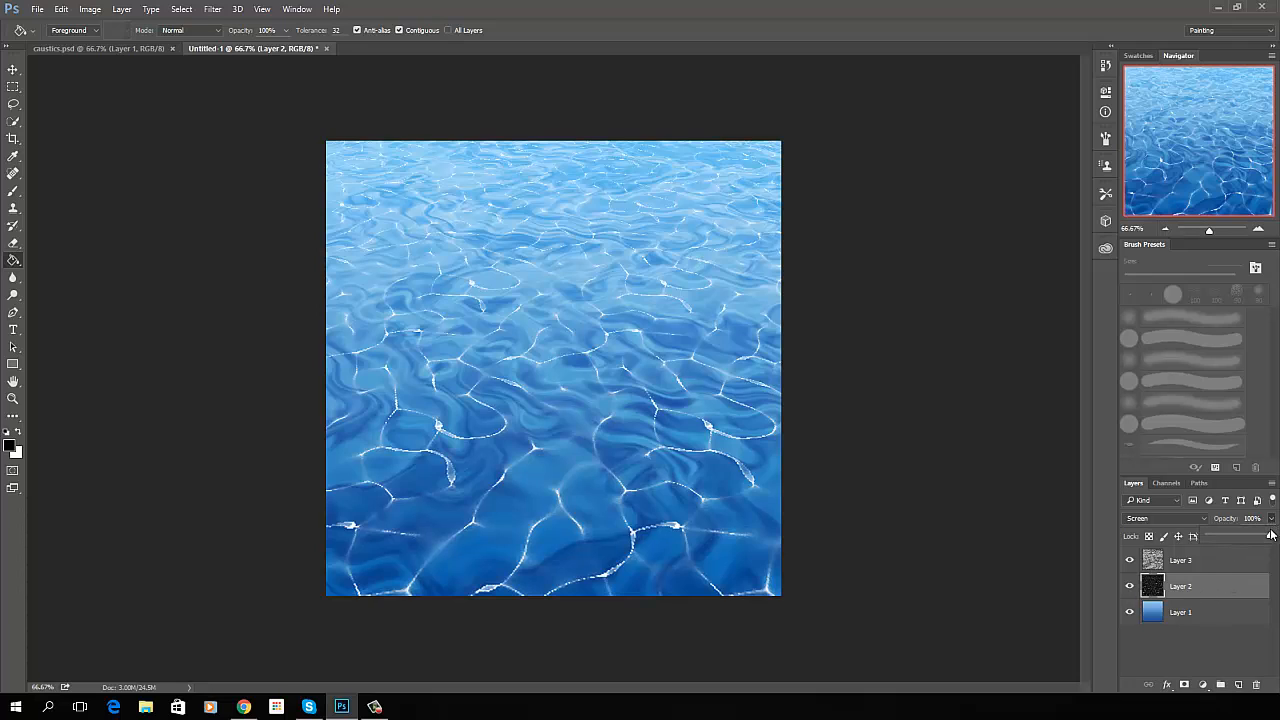
left_click_drag(1272, 537, 1243, 539)
Fine-tune the opacity of the chrome layer, Layer 3, down to 29%
left_click(1217, 563)
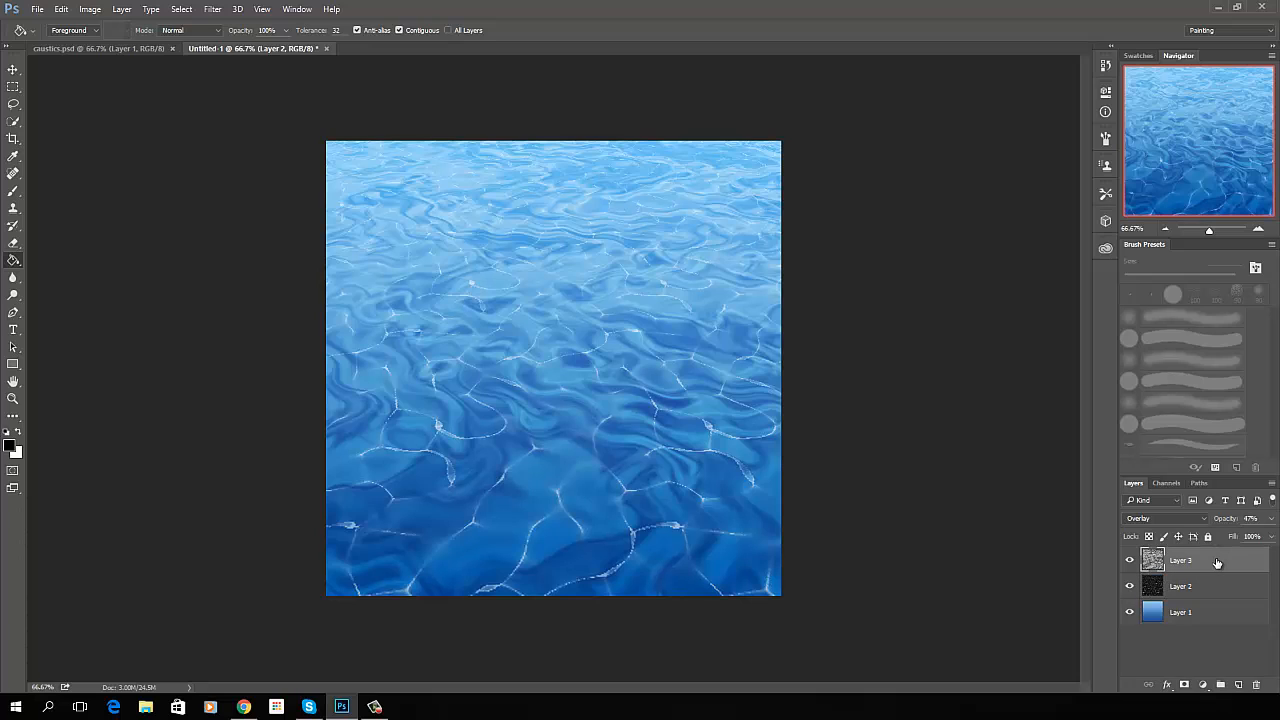
left_click(1272, 519)
left_click_drag(1236, 538, 1229, 540)
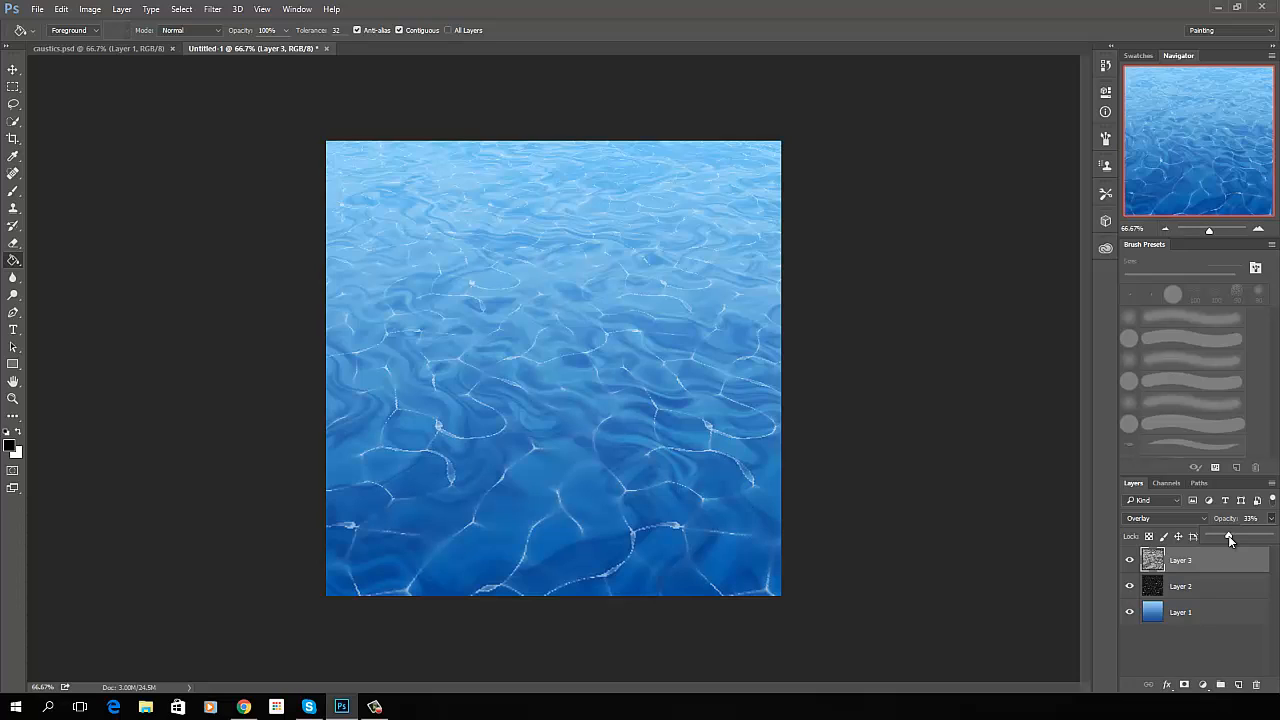
left_click_drag(1229, 540, 1222, 537)
left_click_drag(1223, 536, 1227, 535)
left_click(588, 427)
Create a new 1024 x 1024 pixel RGB document at 72 pixels/inch with transparent background contents
left_click(38, 10)
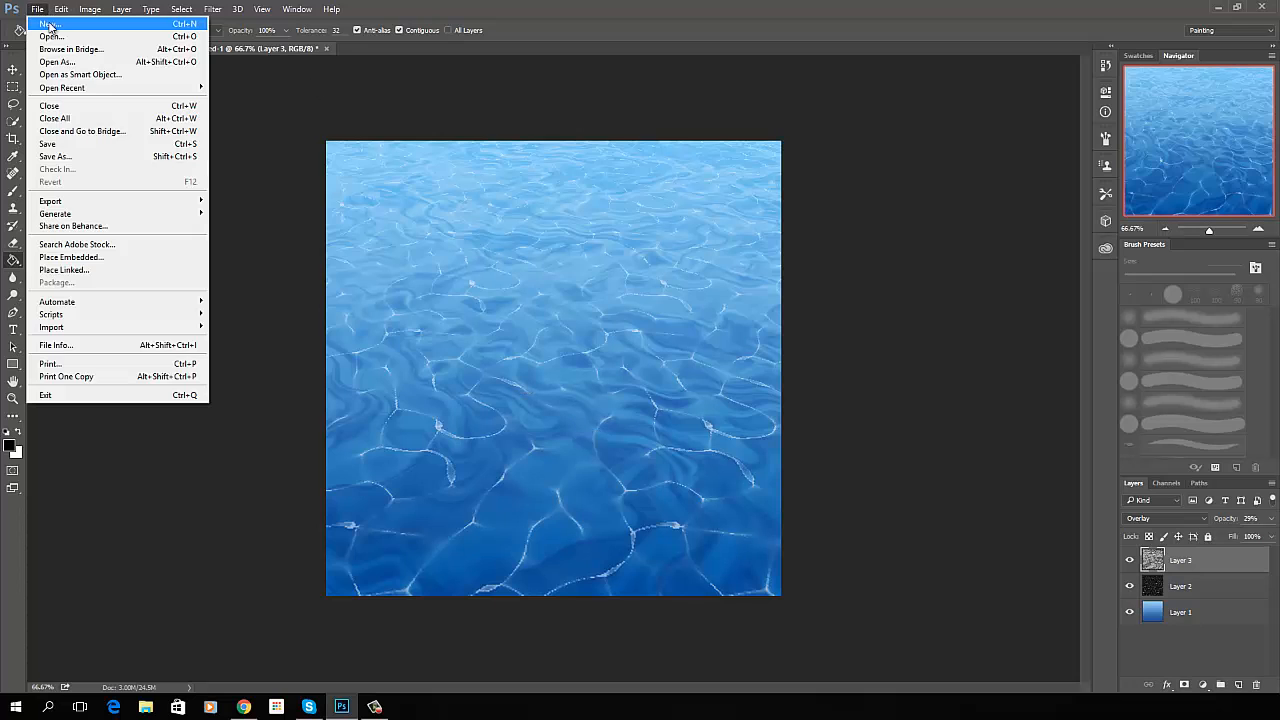
left_click(50, 23)
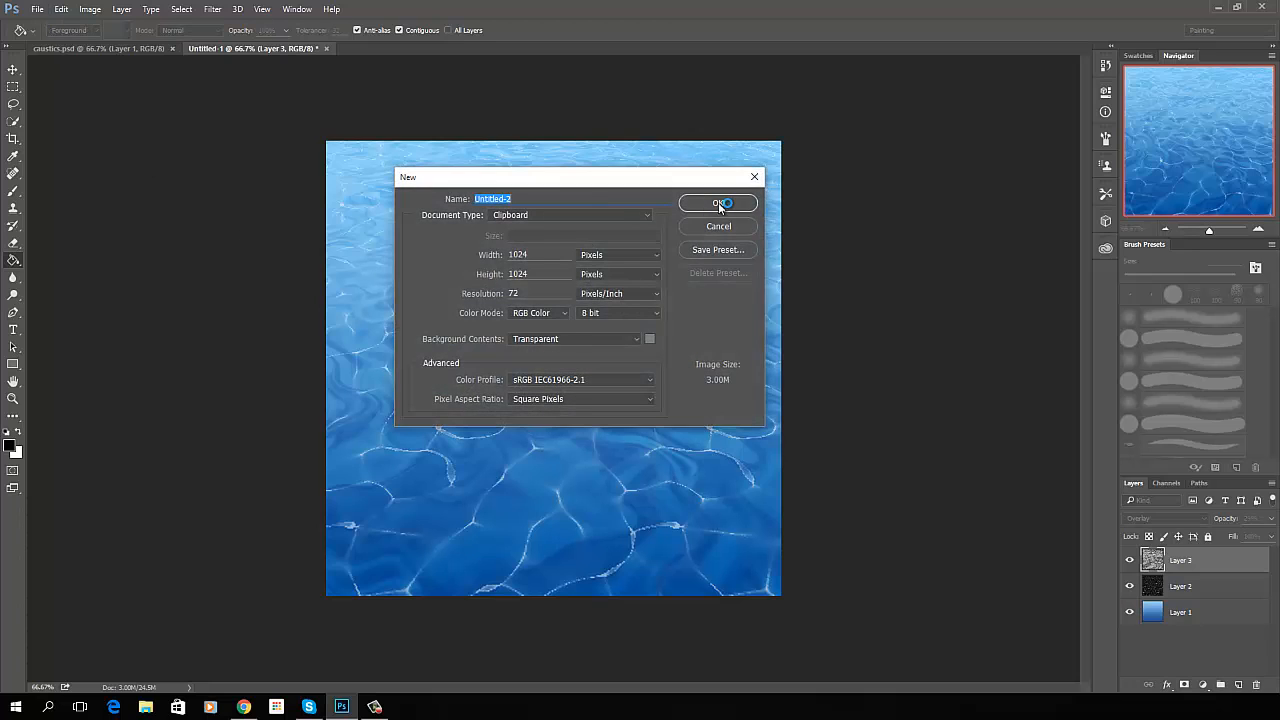
left_click(706, 204)
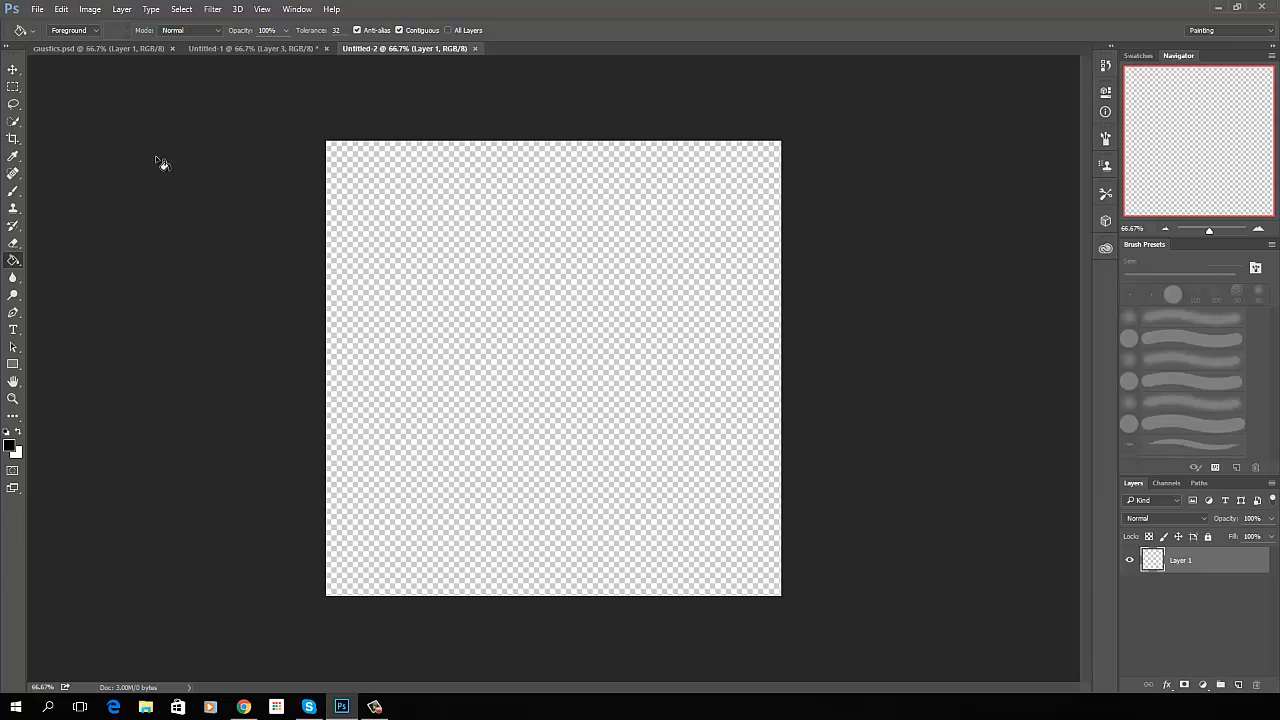
Return to the Untitled-1 water document and hide Layer 3 and Layer 2, leaving only the gradient layer showing
left_click(262, 48)
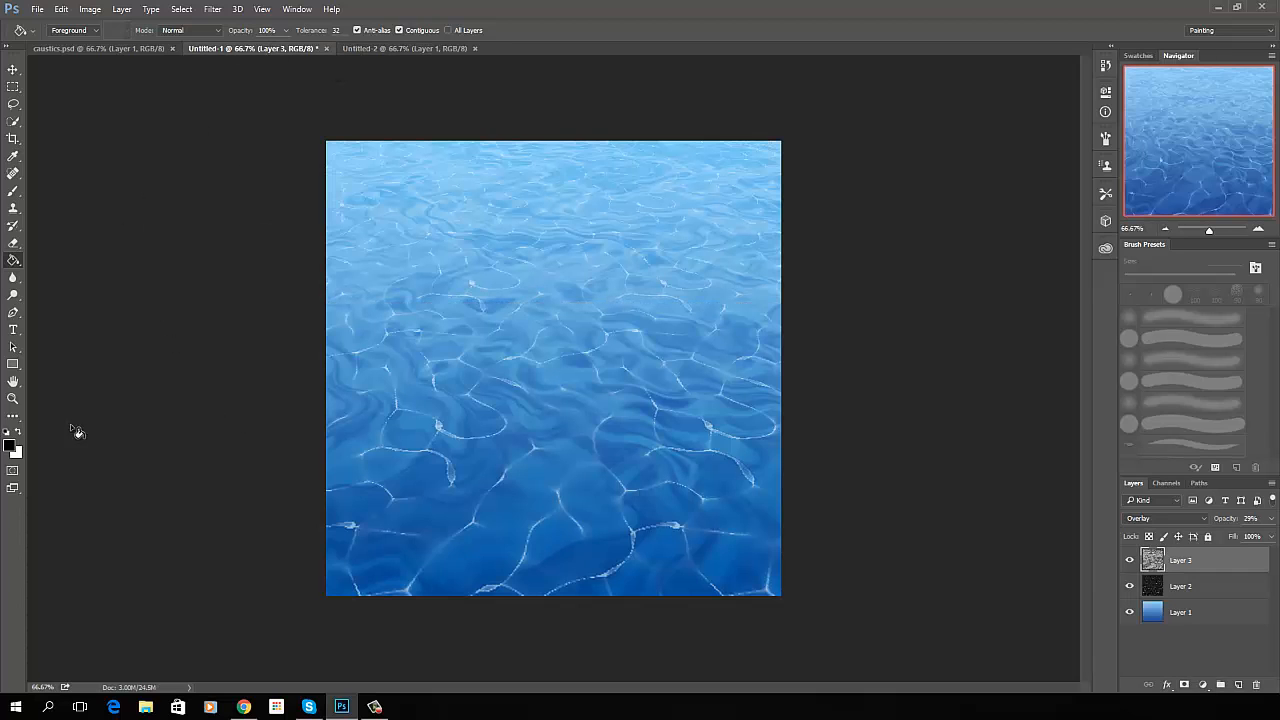
left_click(1130, 560)
left_click(1130, 586)
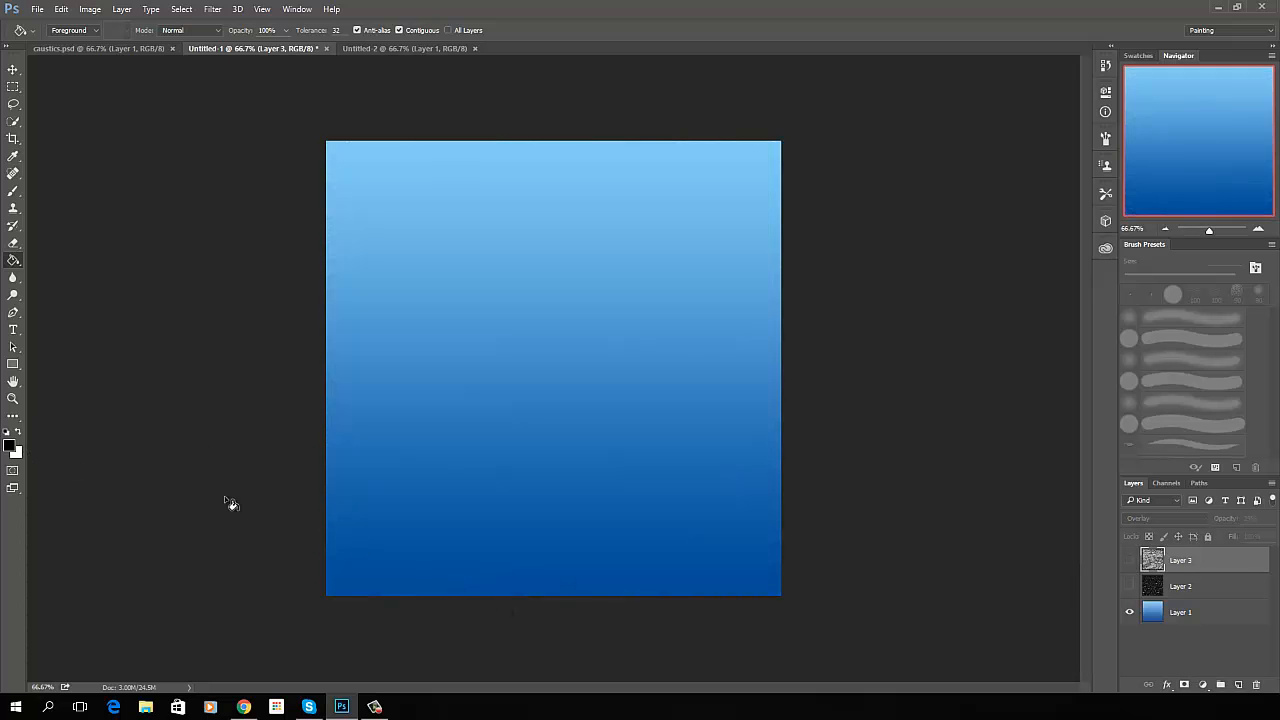
Sample the gradient's dark blue, 024c98, as the foreground colour and its light blue, 83ccf5, as the background colour
left_click(12, 448)
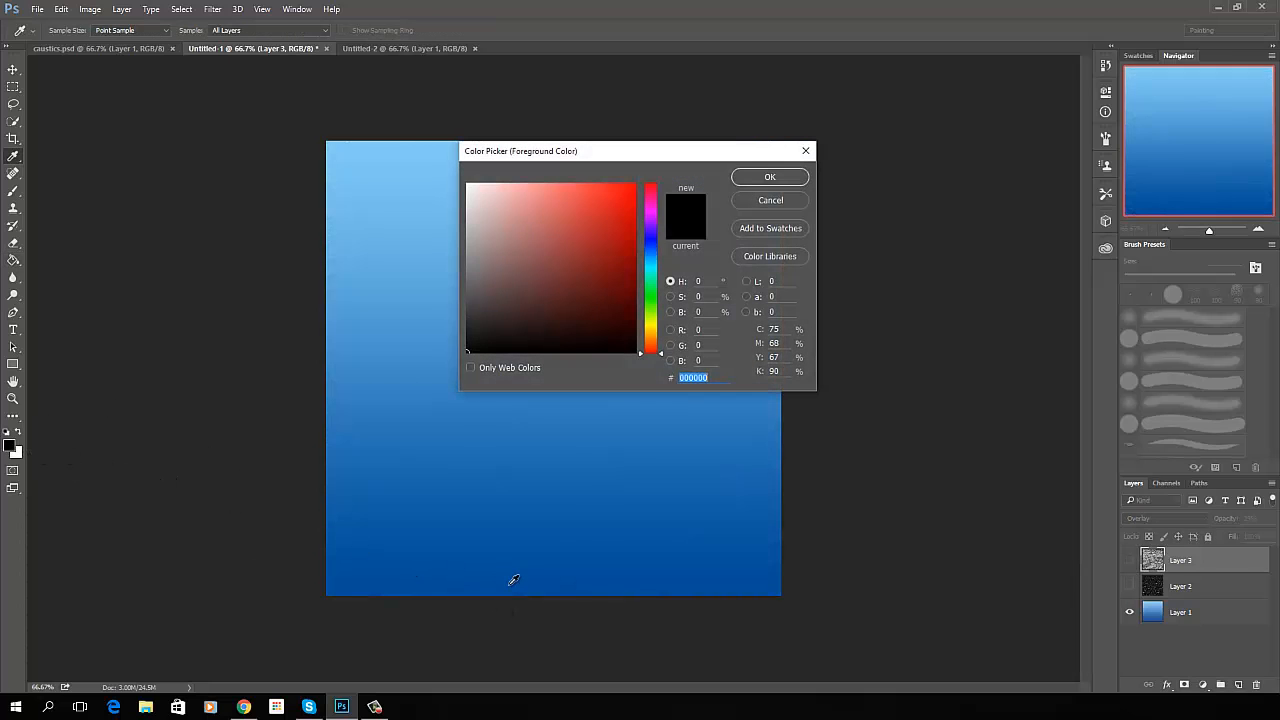
left_click(517, 588)
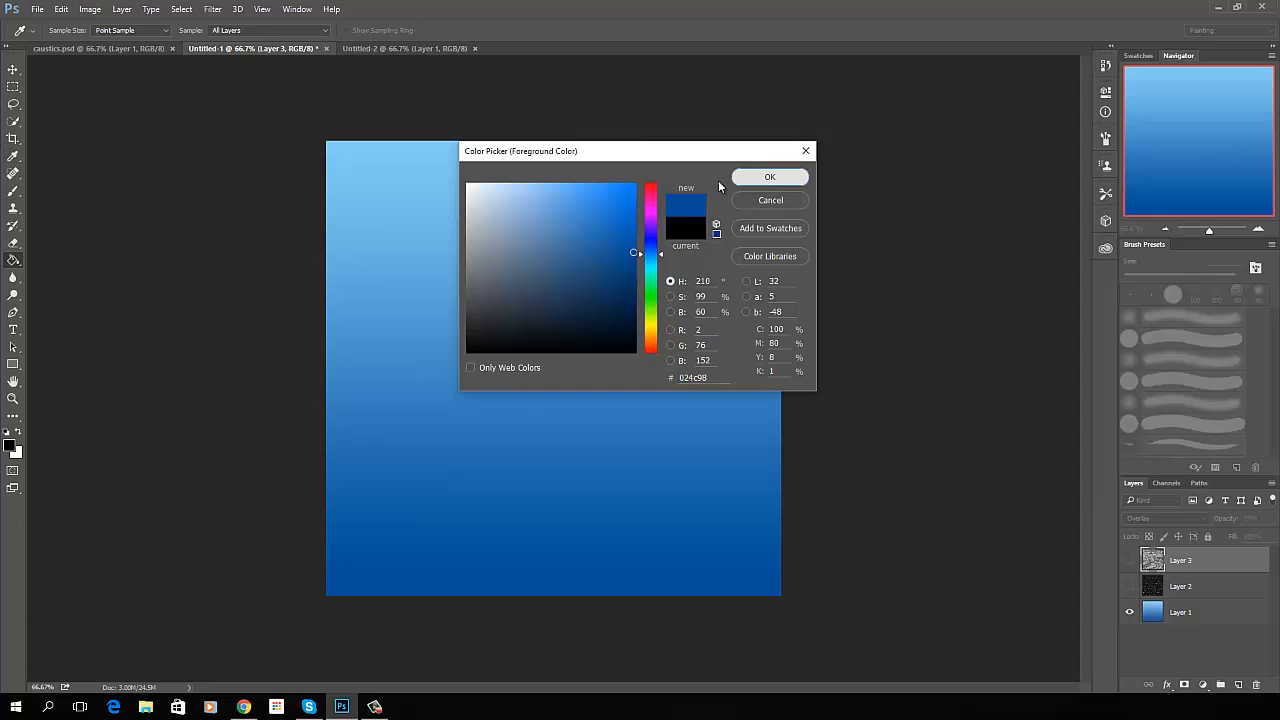
left_click(770, 177)
left_click(17, 454)
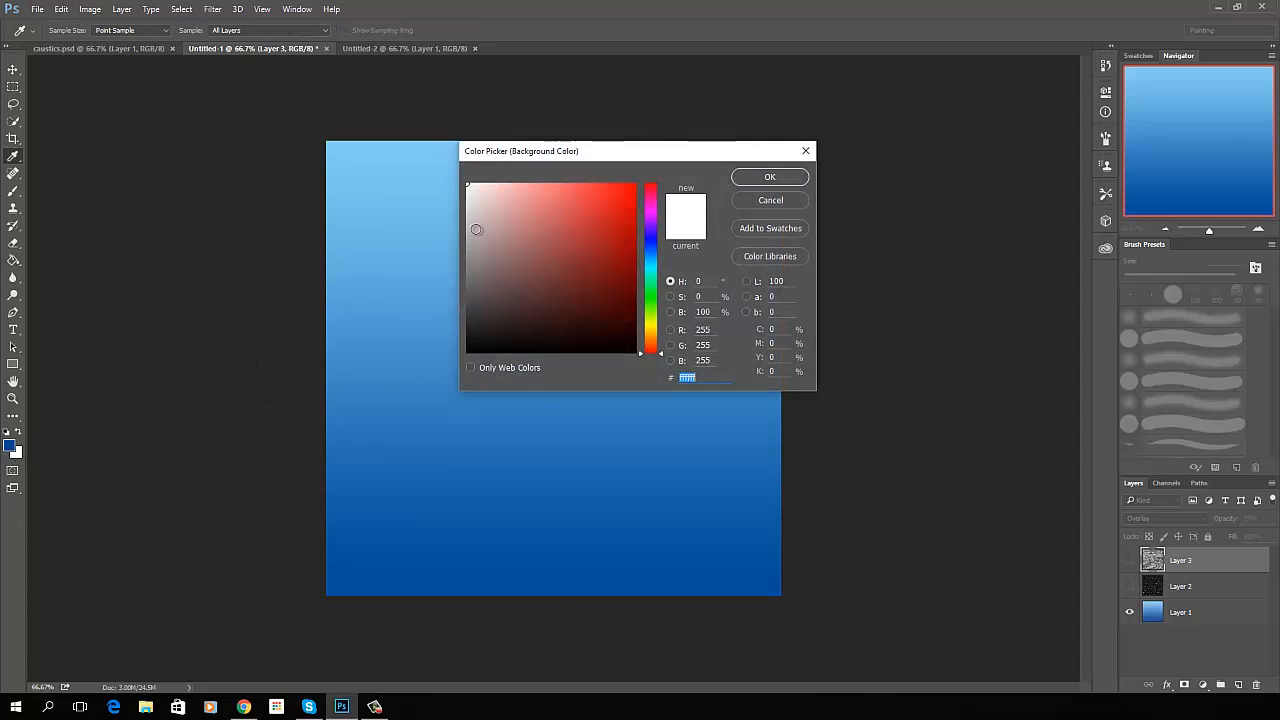
left_click(432, 145)
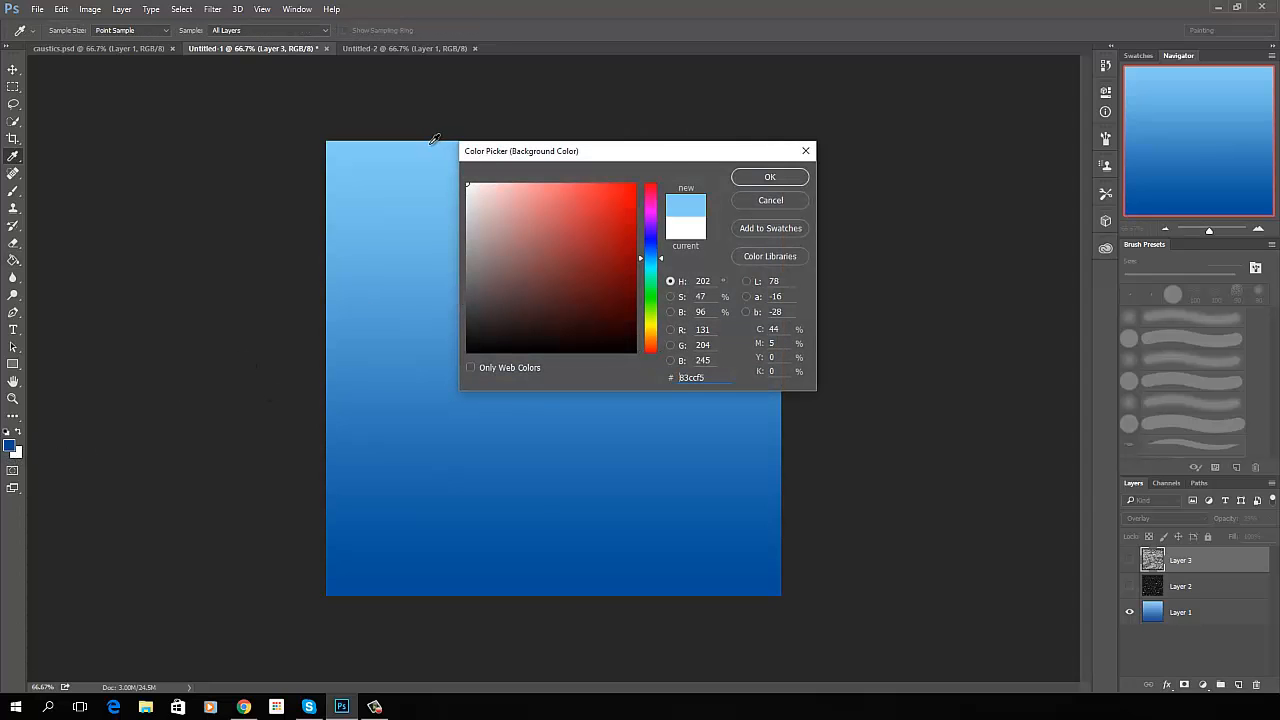
left_click(768, 177)
key("g")
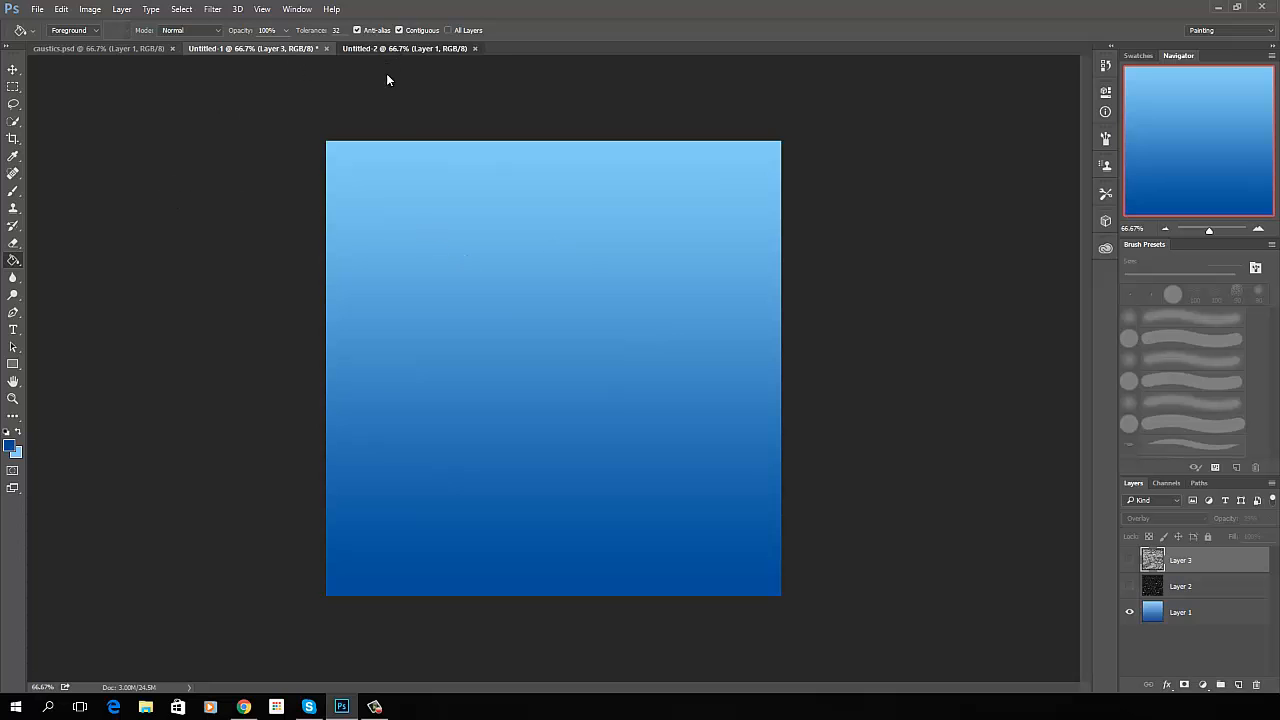
Fill Layer 1 of the Untitled-2 document with a linear gradient running from dark blue at the canvas bottom to light blue at the top
left_click(395, 48)
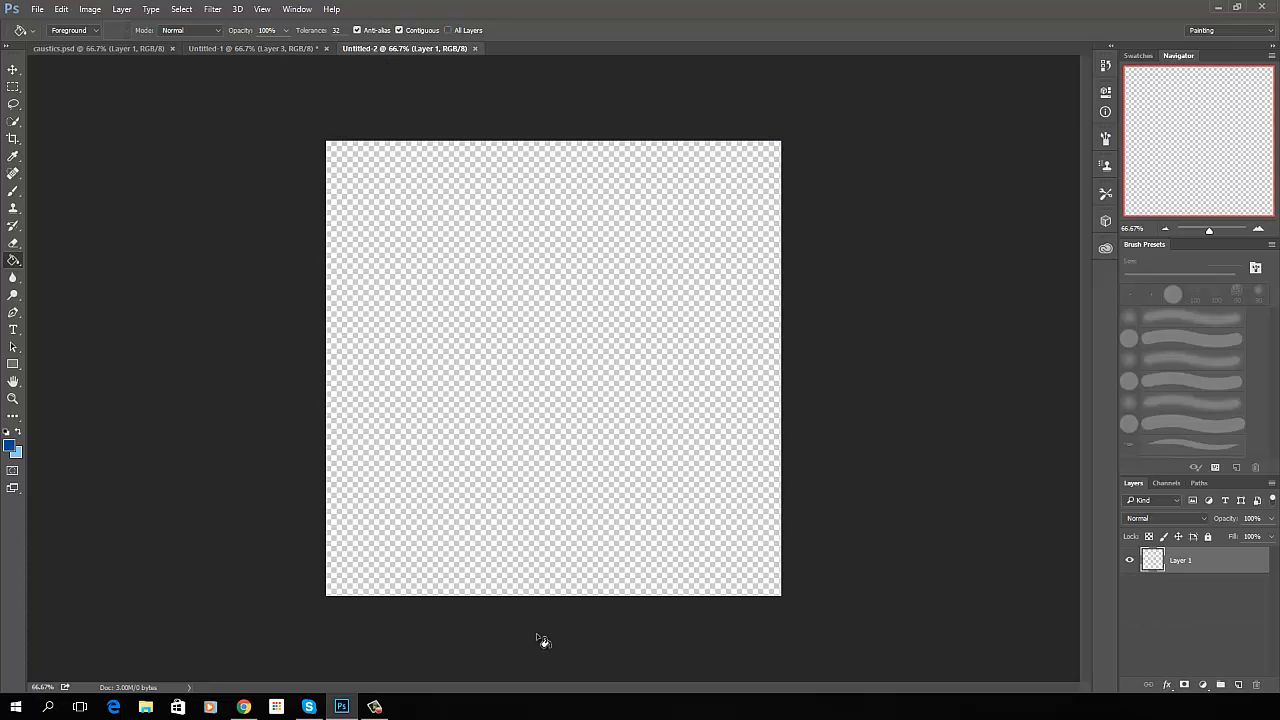
right_click(17, 262)
left_click(75, 265)
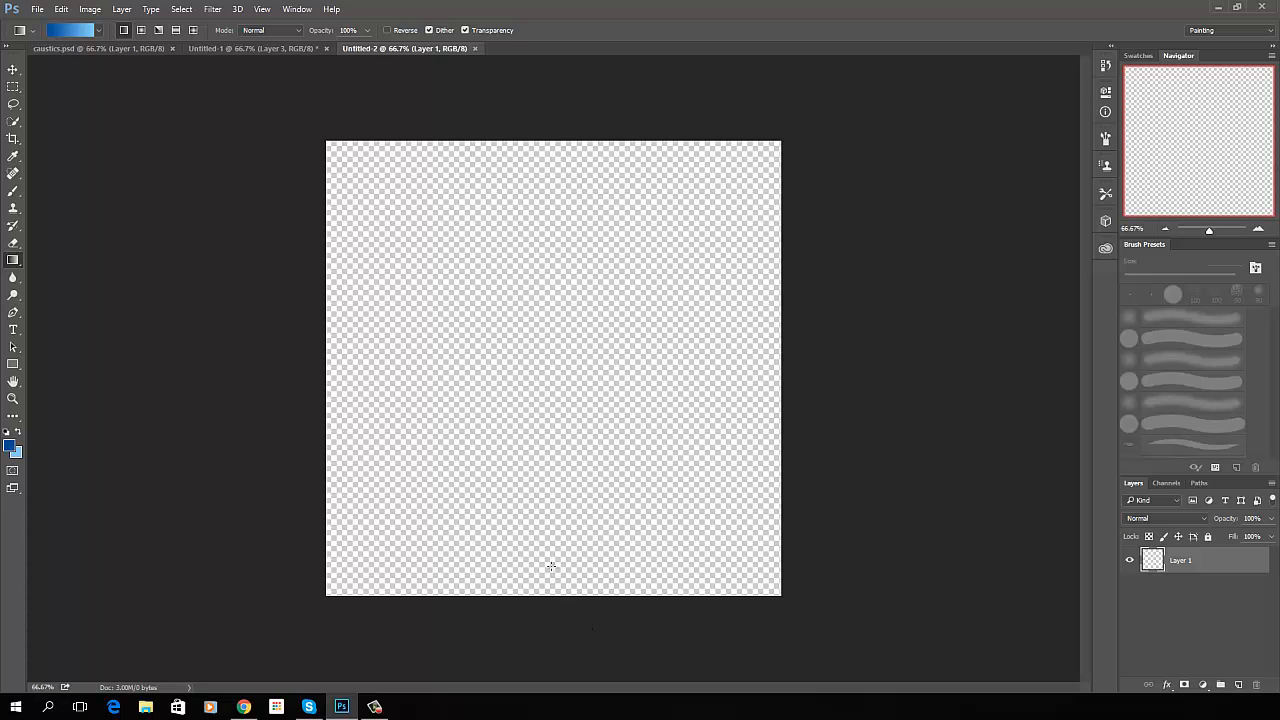
left_click_drag(551, 592, 547, 142)
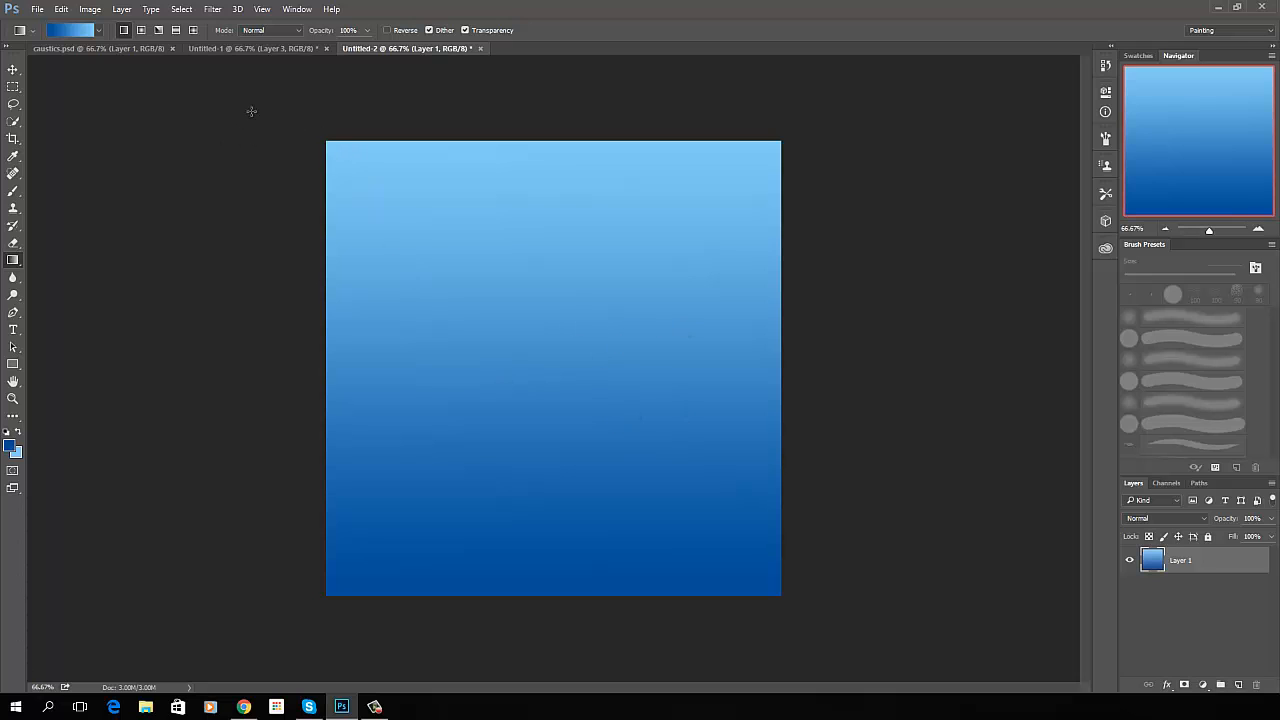
left_click(212, 10)
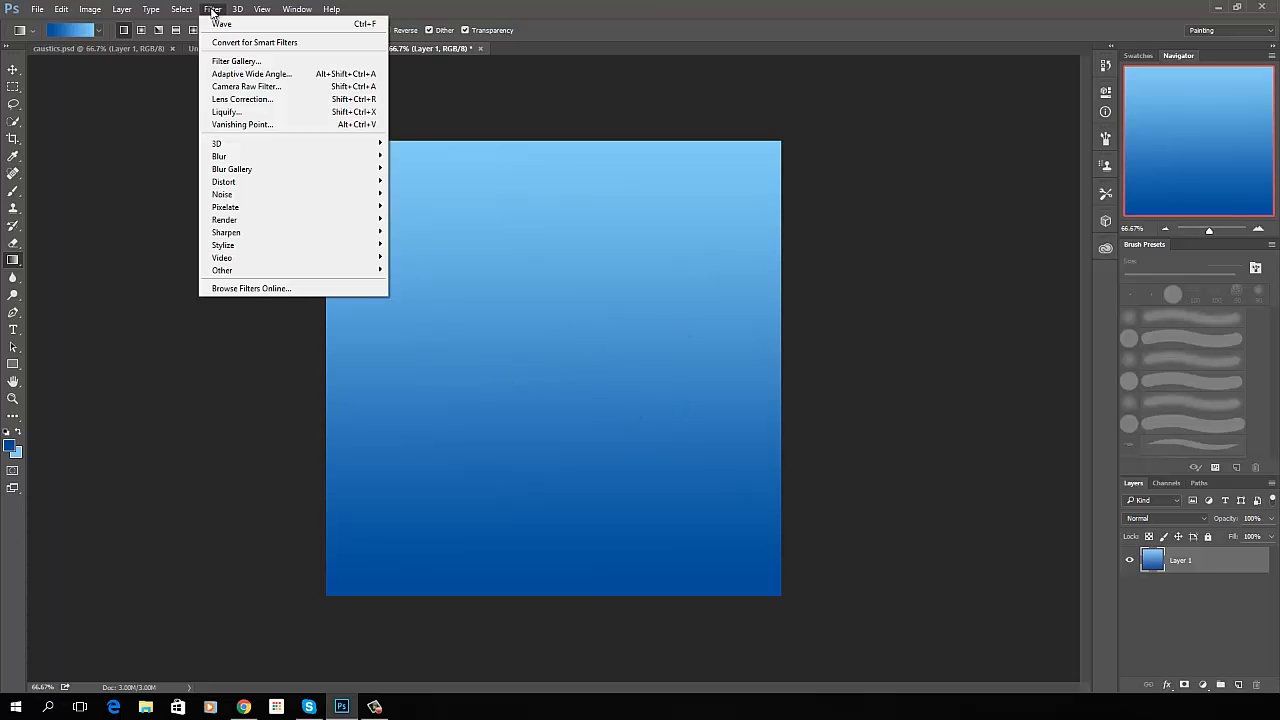
left_click(240, 64)
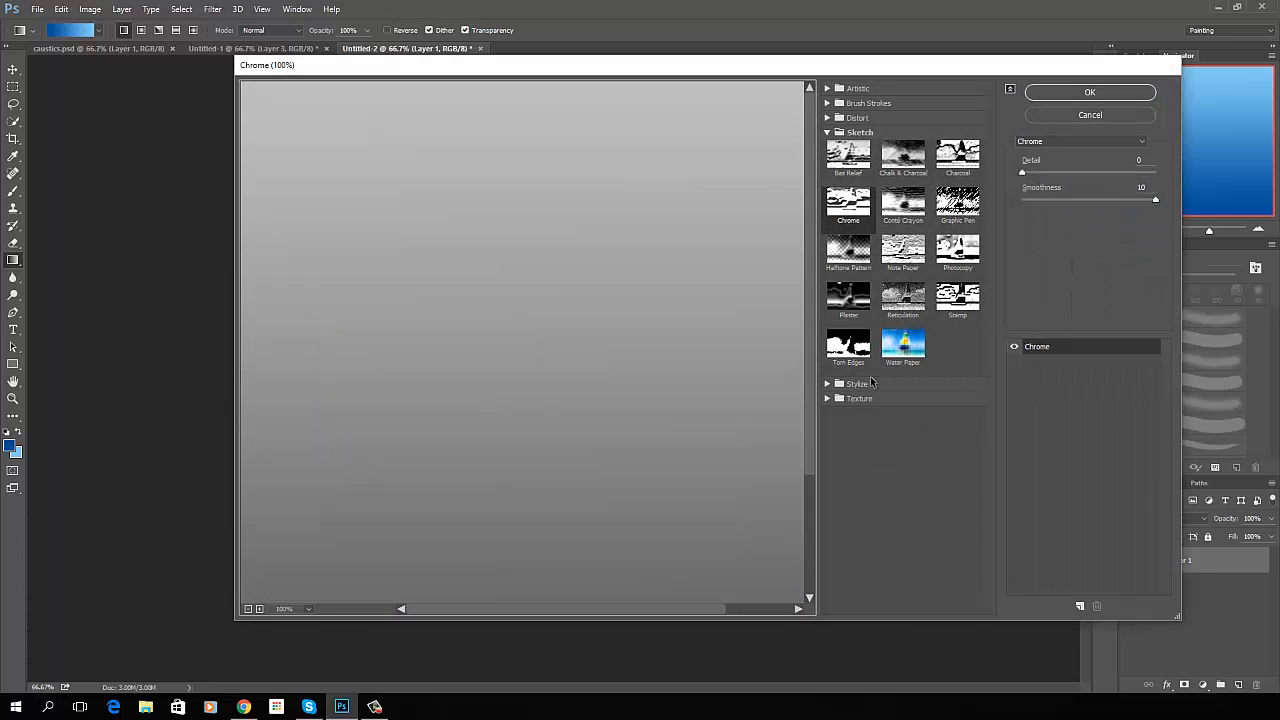
left_click(859, 400)
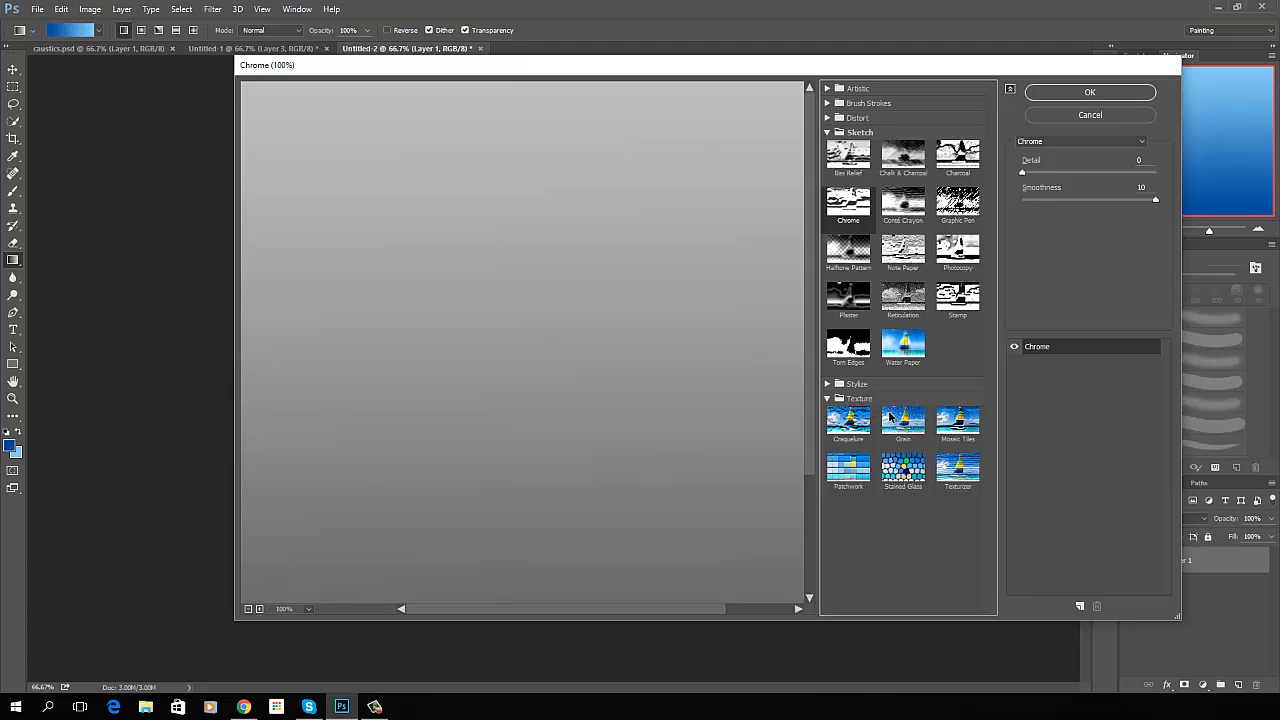
left_click(903, 468)
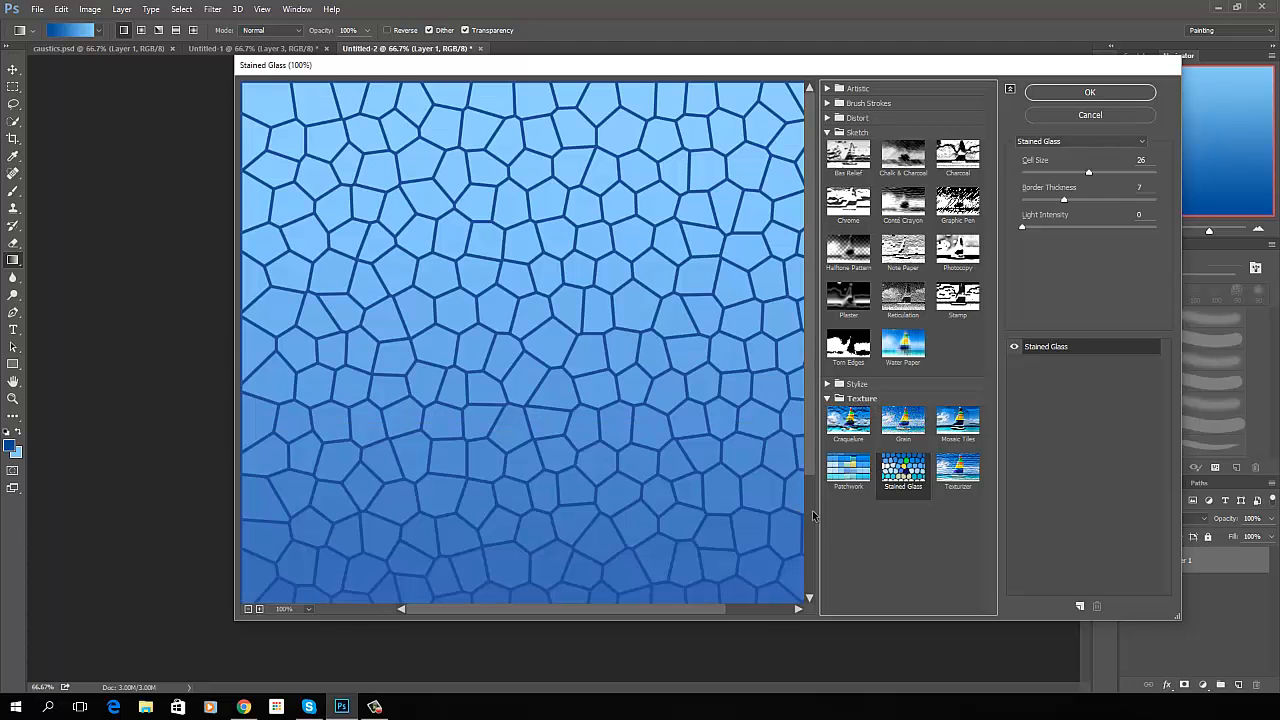
left_click(1090, 116)
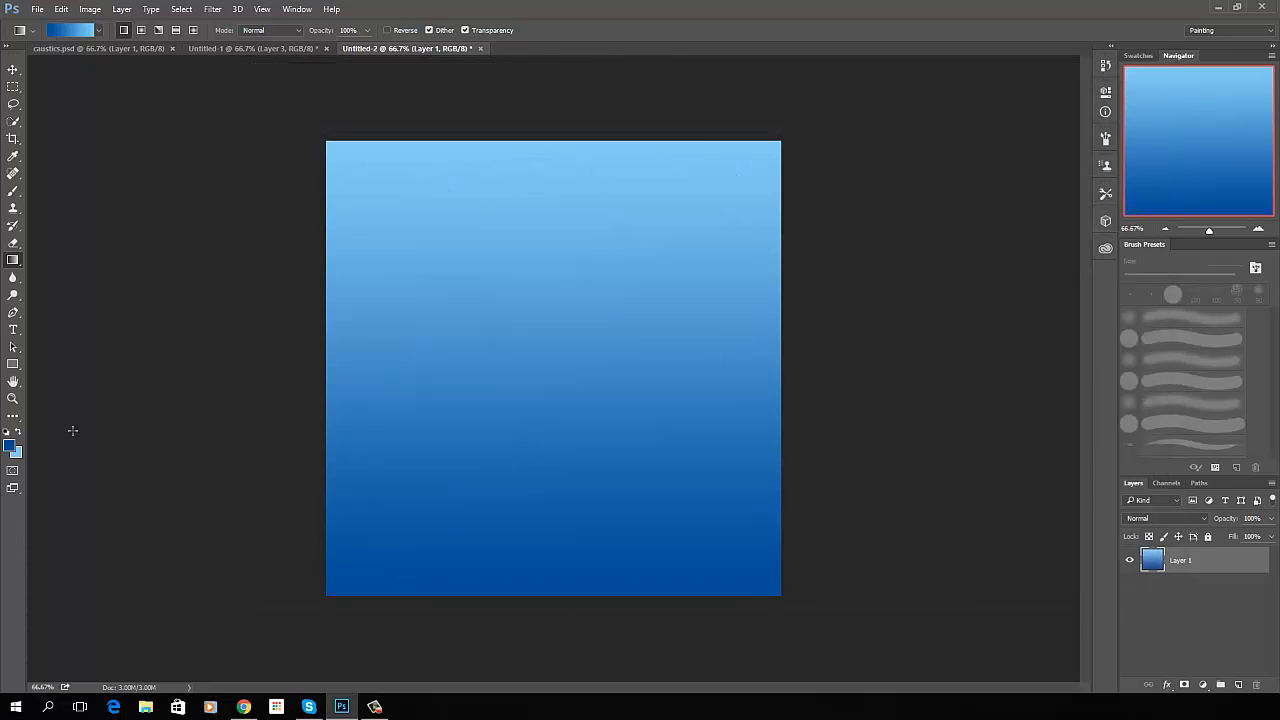
Swap the foreground and background colours and choose the Stained Glass texture in the Filter Gallery for the gradient layer
key("x")
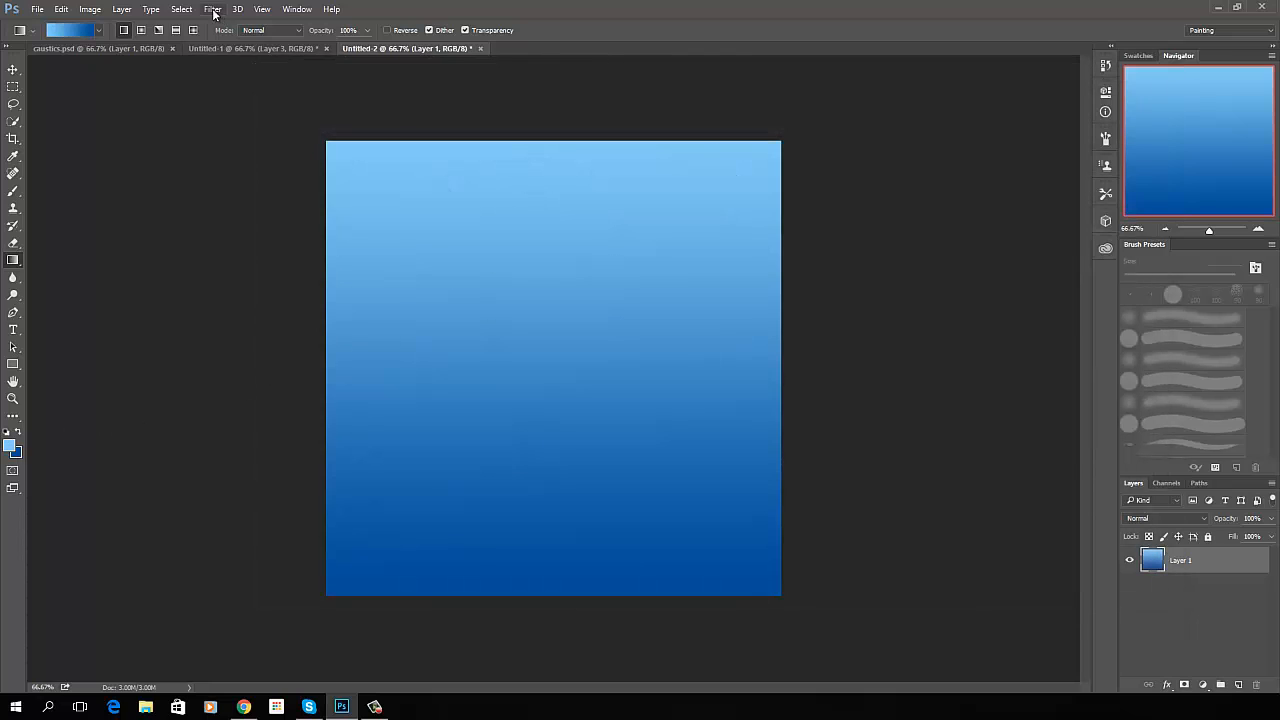
left_click(212, 9)
left_click(236, 61)
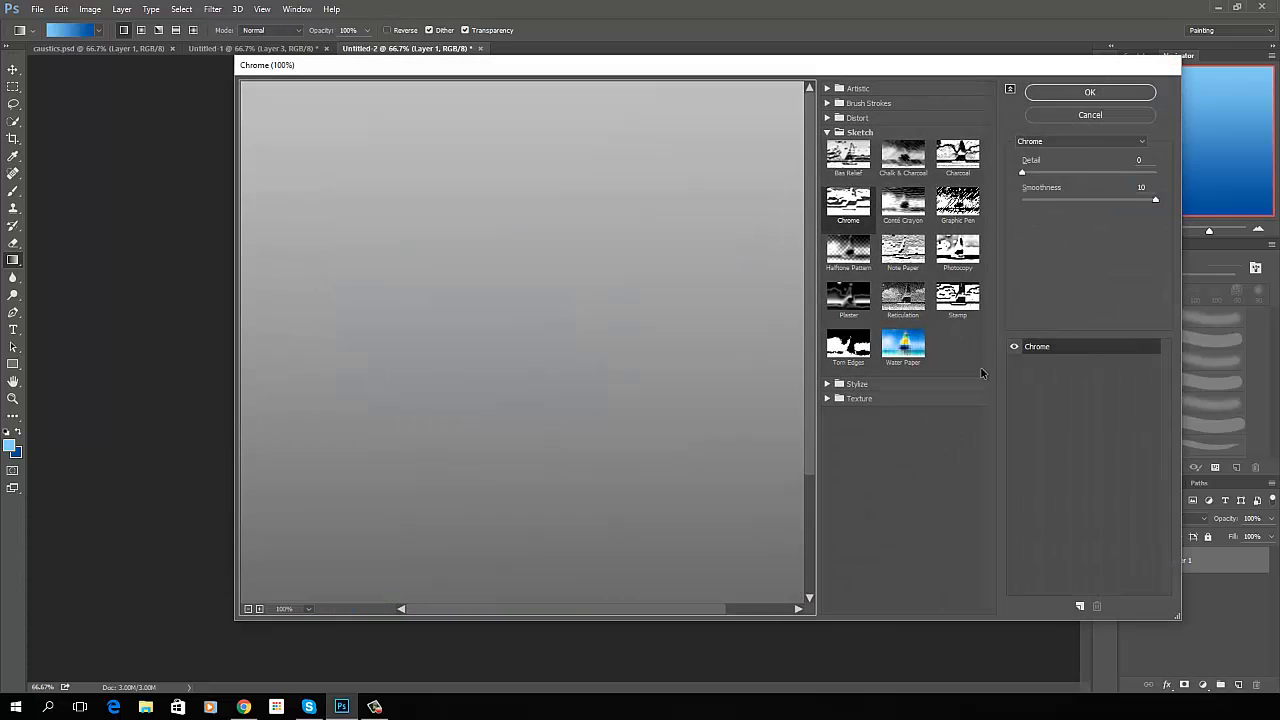
left_click(889, 398)
left_click(907, 470)
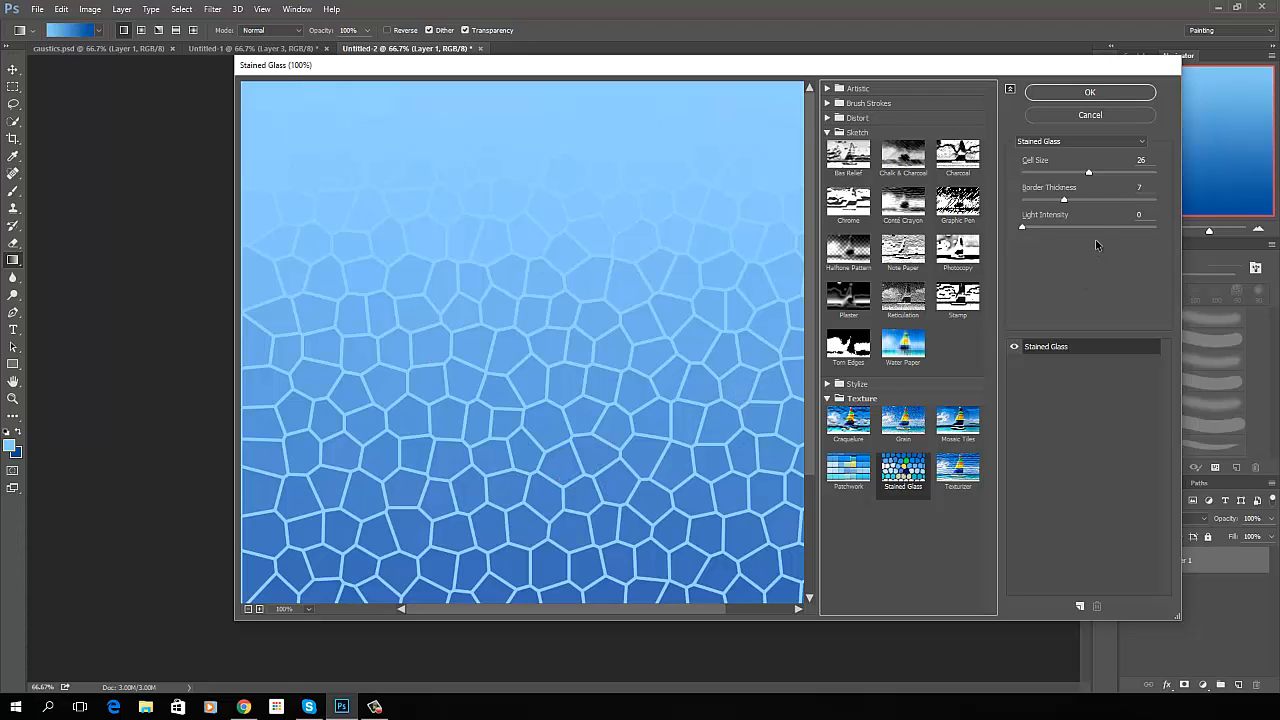
Apply the Stained Glass filter with Cell Size 27 and Border Thickness 8
left_click(1089, 174)
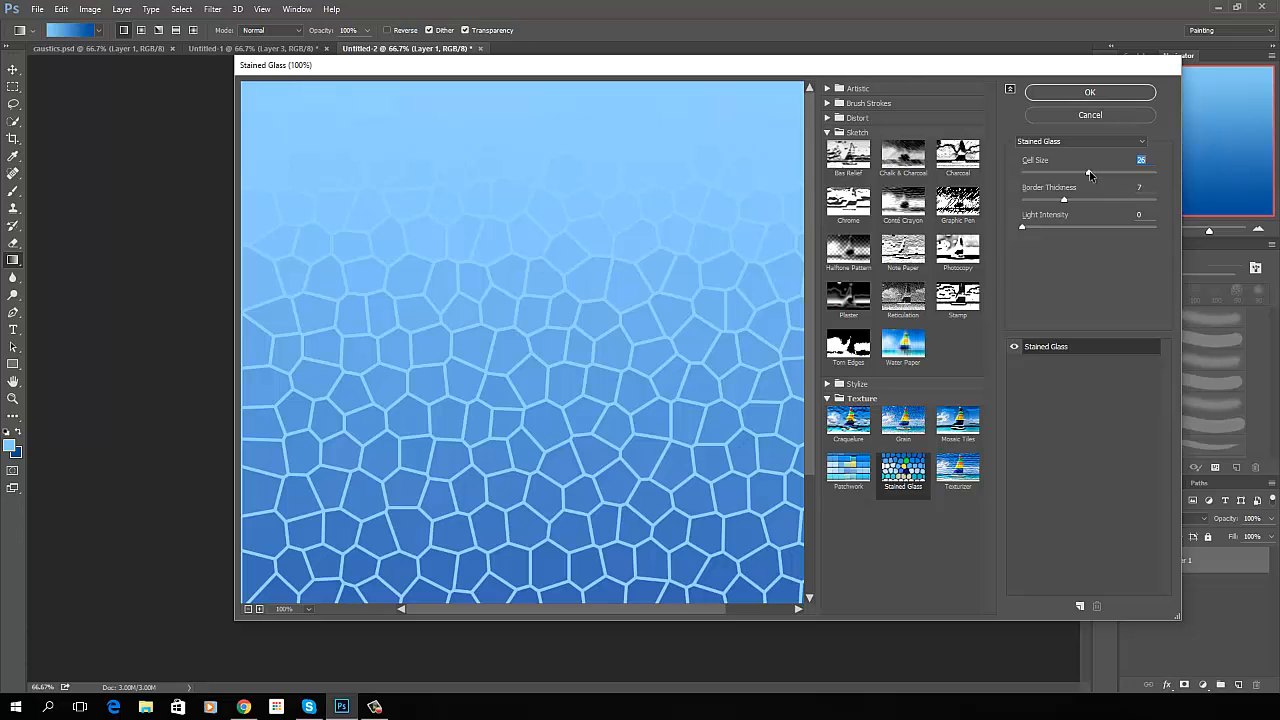
left_click_drag(1089, 174, 1091, 174)
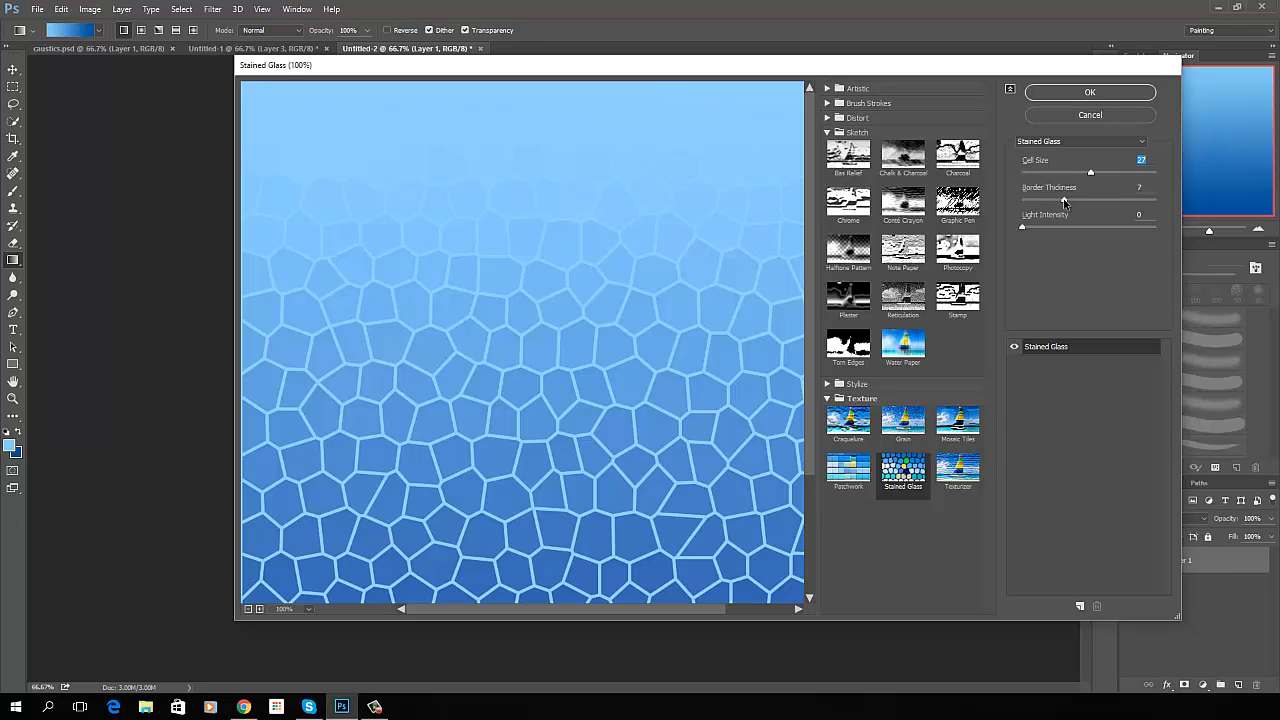
left_click(1064, 201)
left_click_drag(1064, 201, 1068, 201)
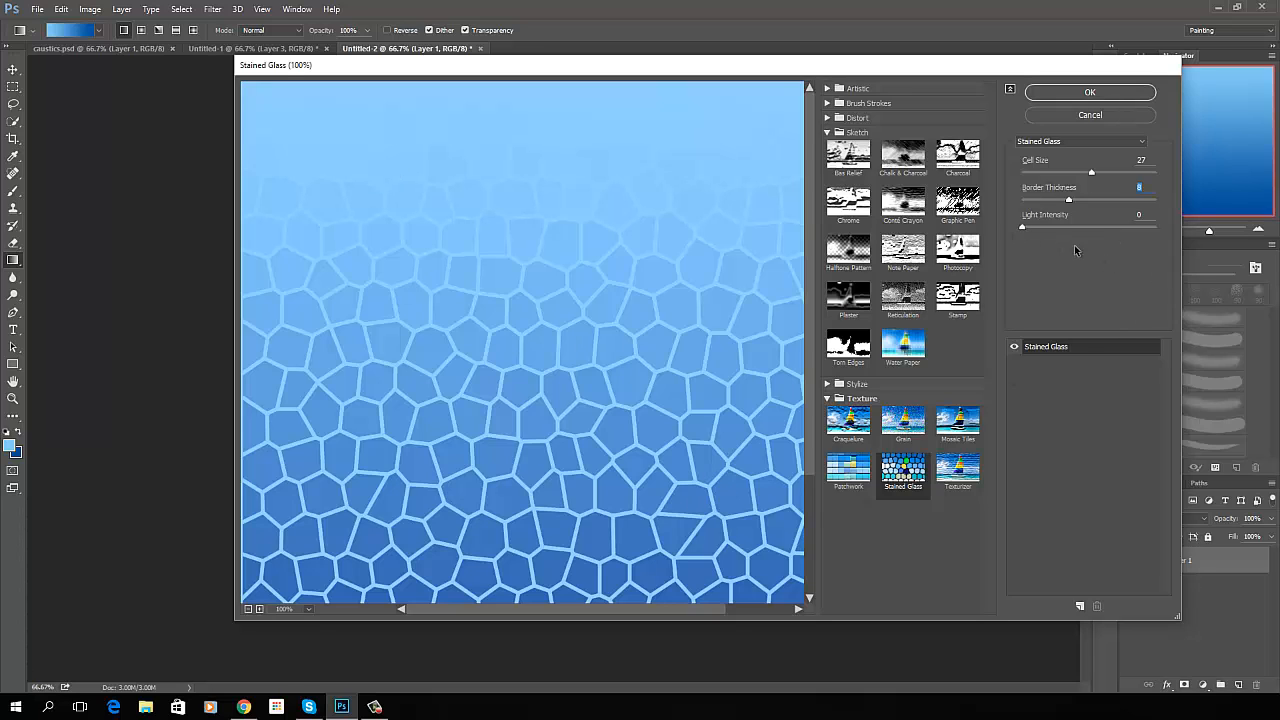
left_click(1098, 93)
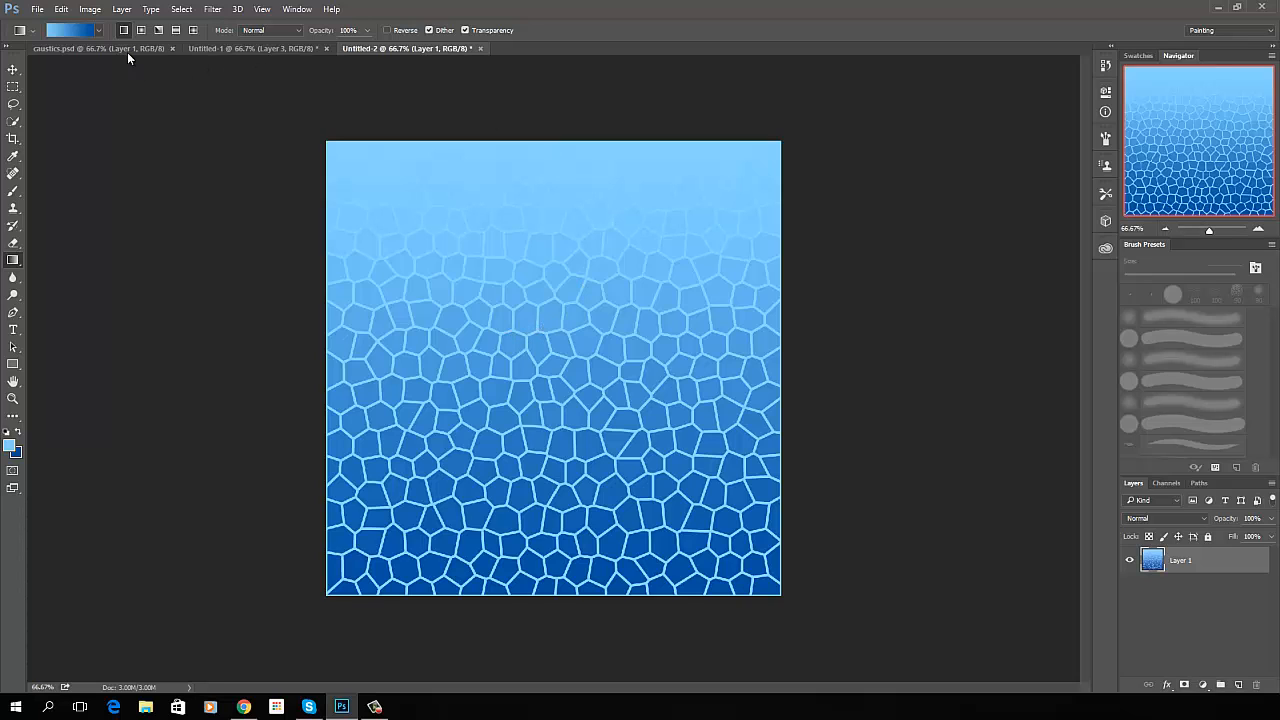
Reopen the Filter Gallery and choose the Glass distortion for the stained-glass layer
left_click(213, 9)
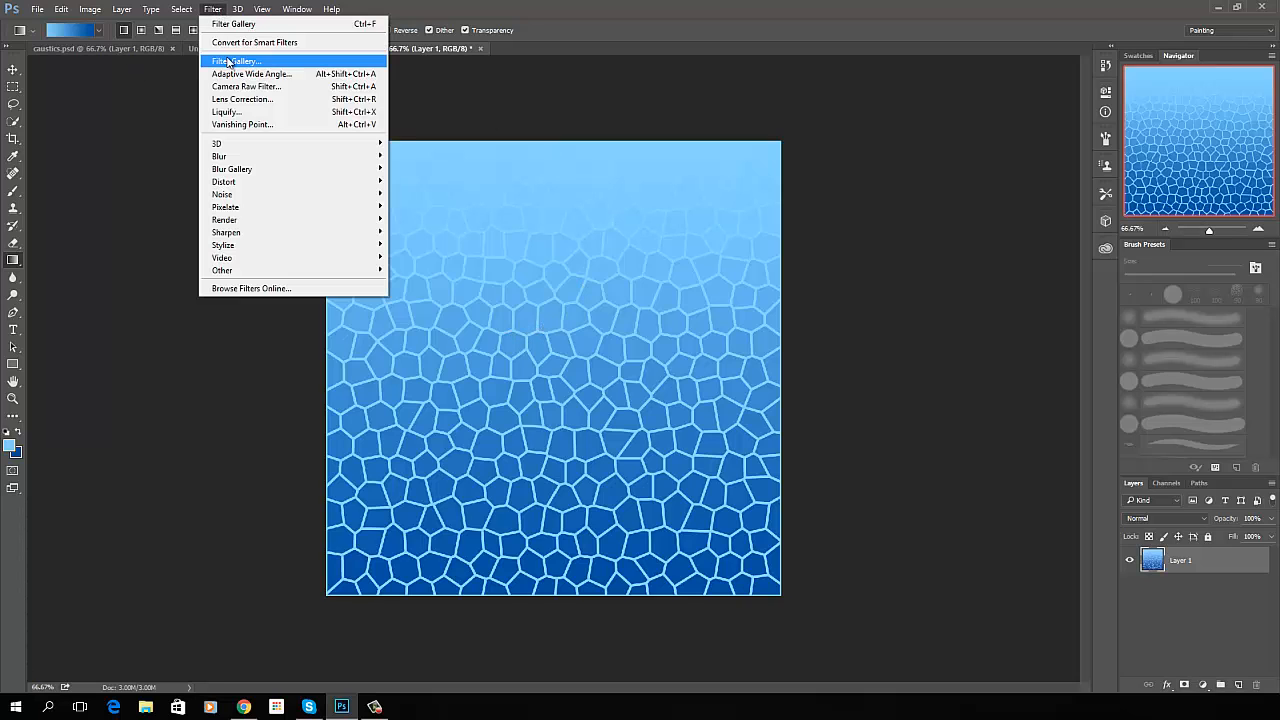
left_click(228, 62)
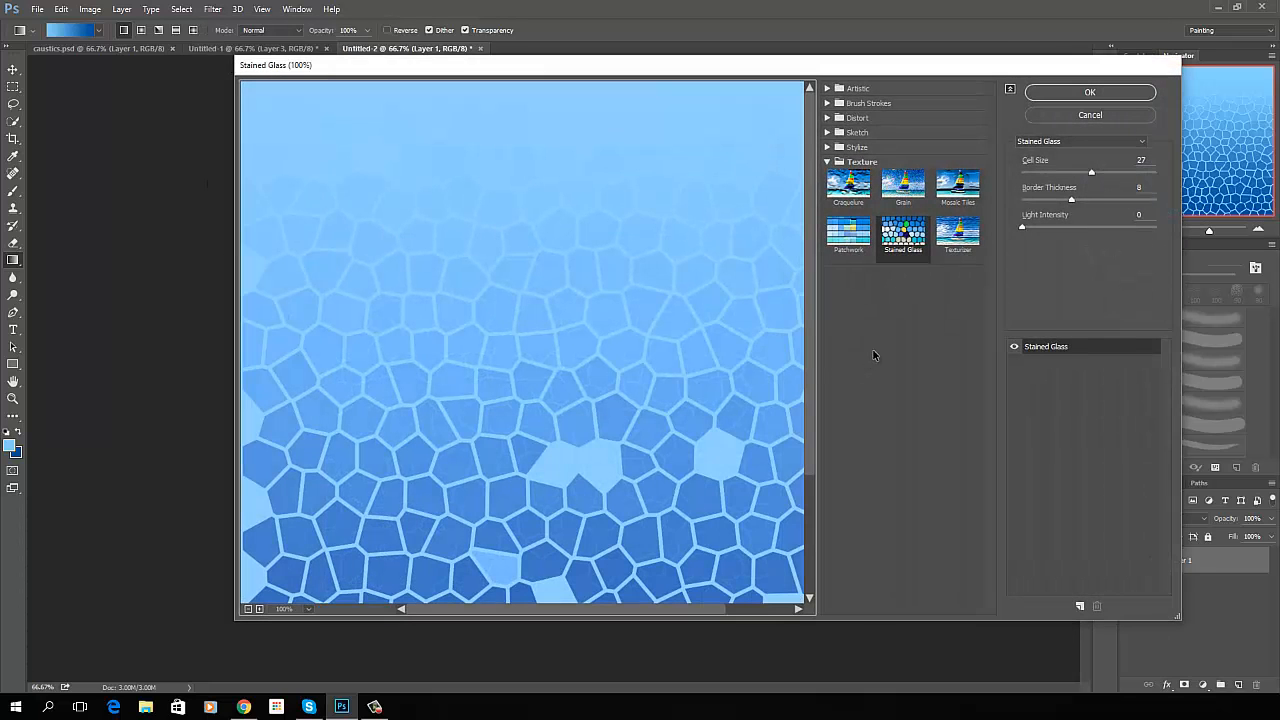
left_click(857, 119)
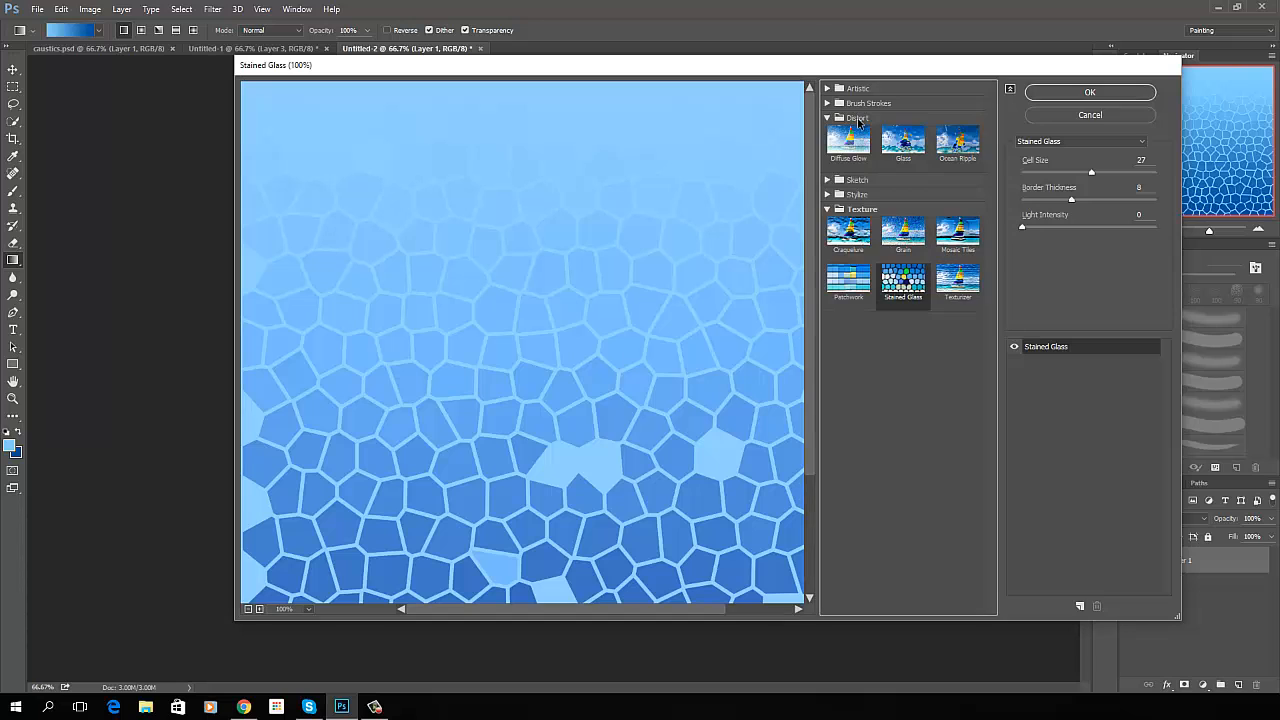
left_click(905, 148)
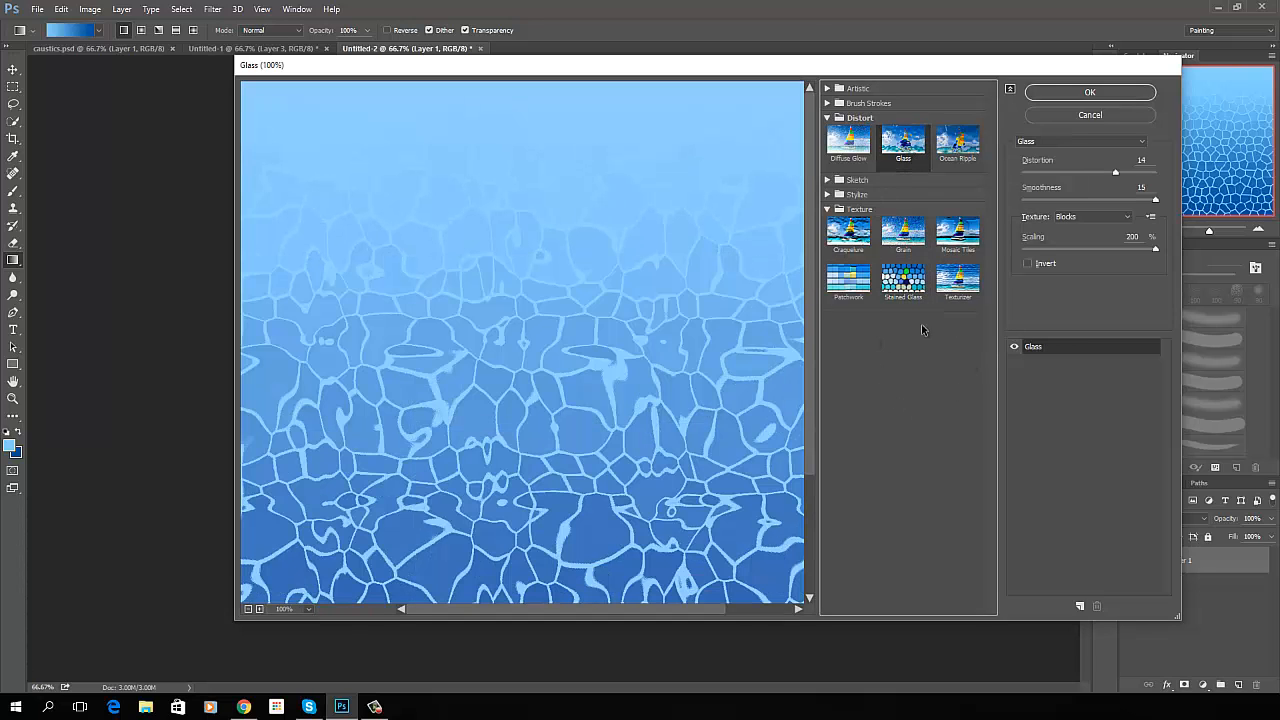
Try the Tiny Lens and Canvas textures for the Glass filter and set the texture back to Blocks
left_click(1128, 222)
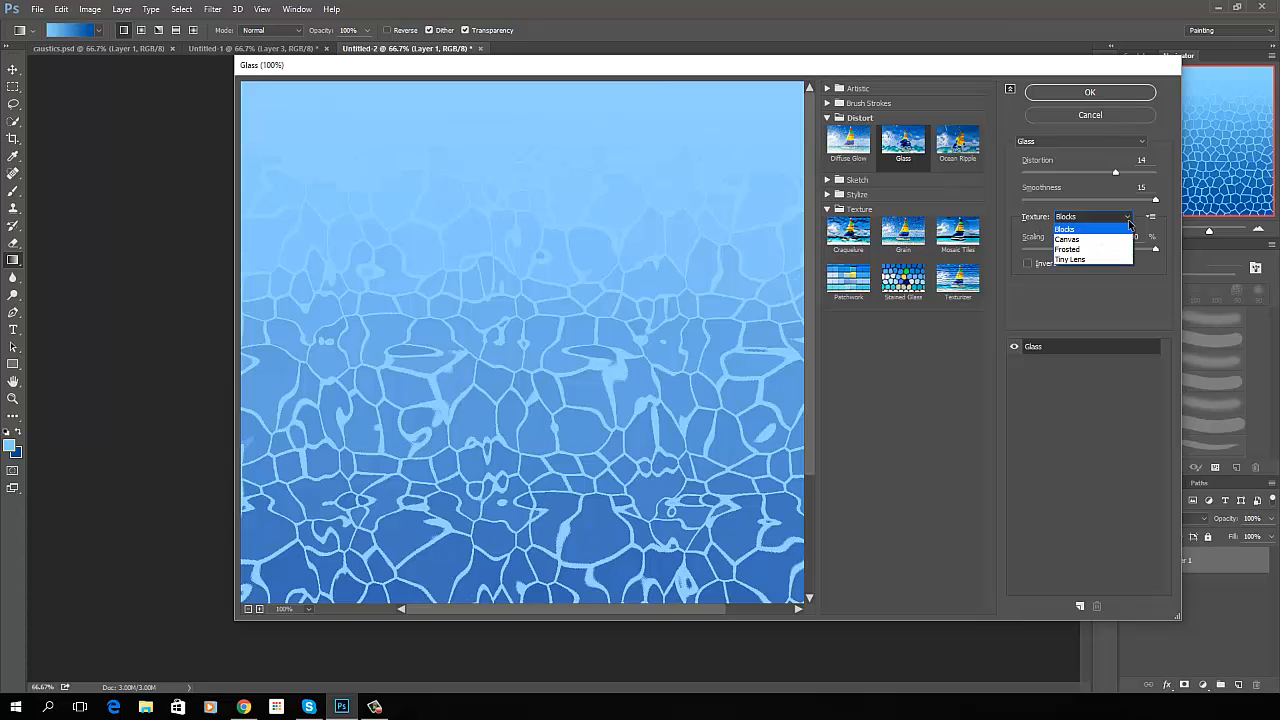
left_click(1070, 259)
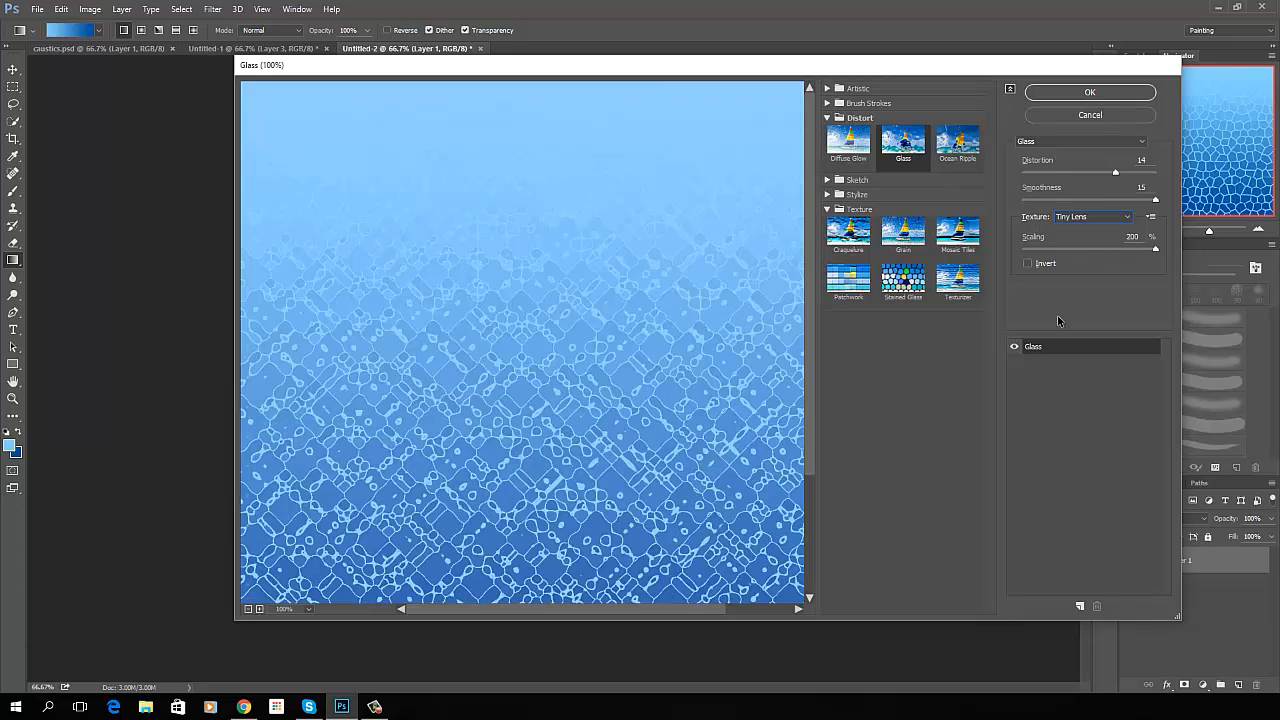
left_click(1128, 220)
left_click(1067, 239)
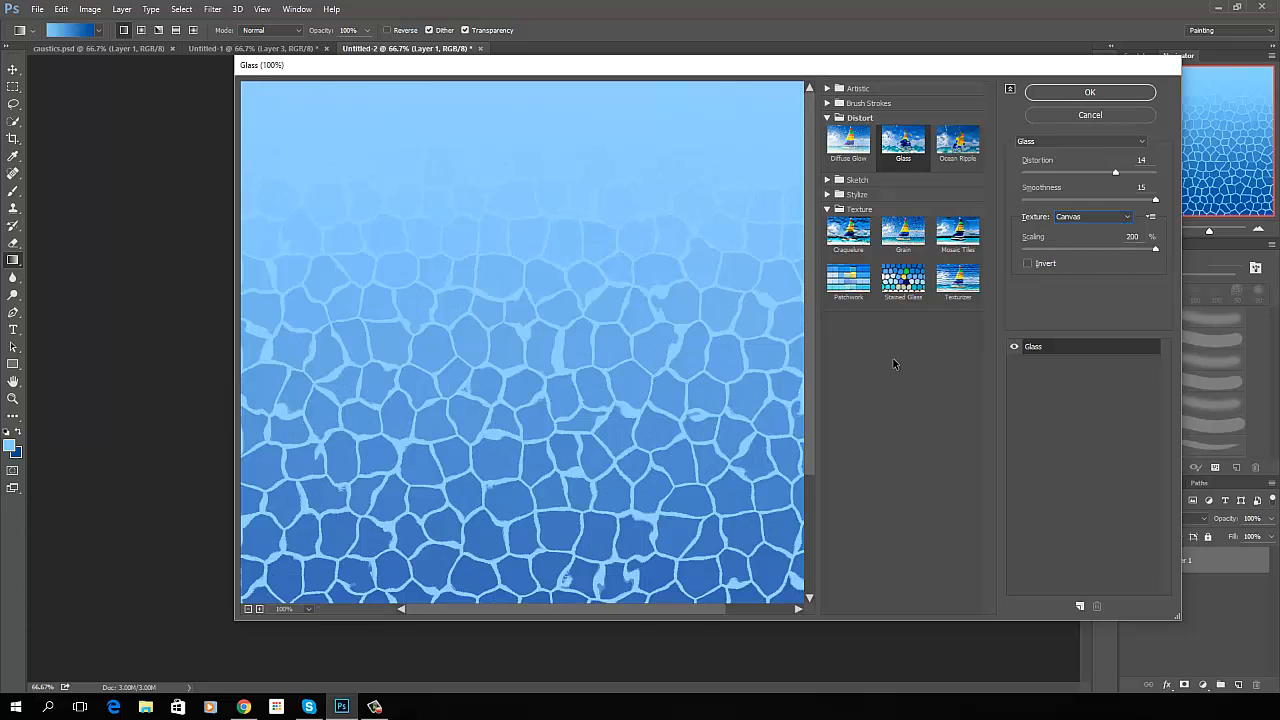
left_click(1122, 218)
left_click(1100, 222)
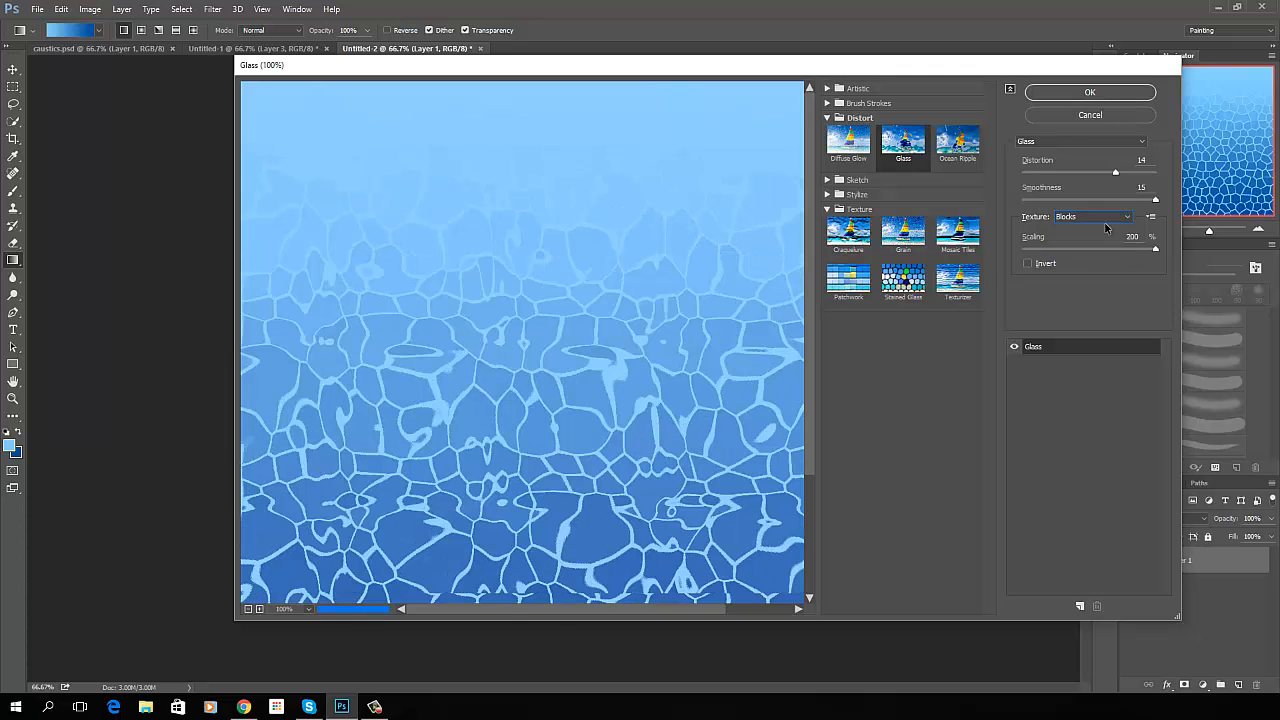
Fine-tune the Distortion slightly and apply the Glass filter with Smoothness 15 and the Blocks texture at 200% scaling
left_click(1157, 200)
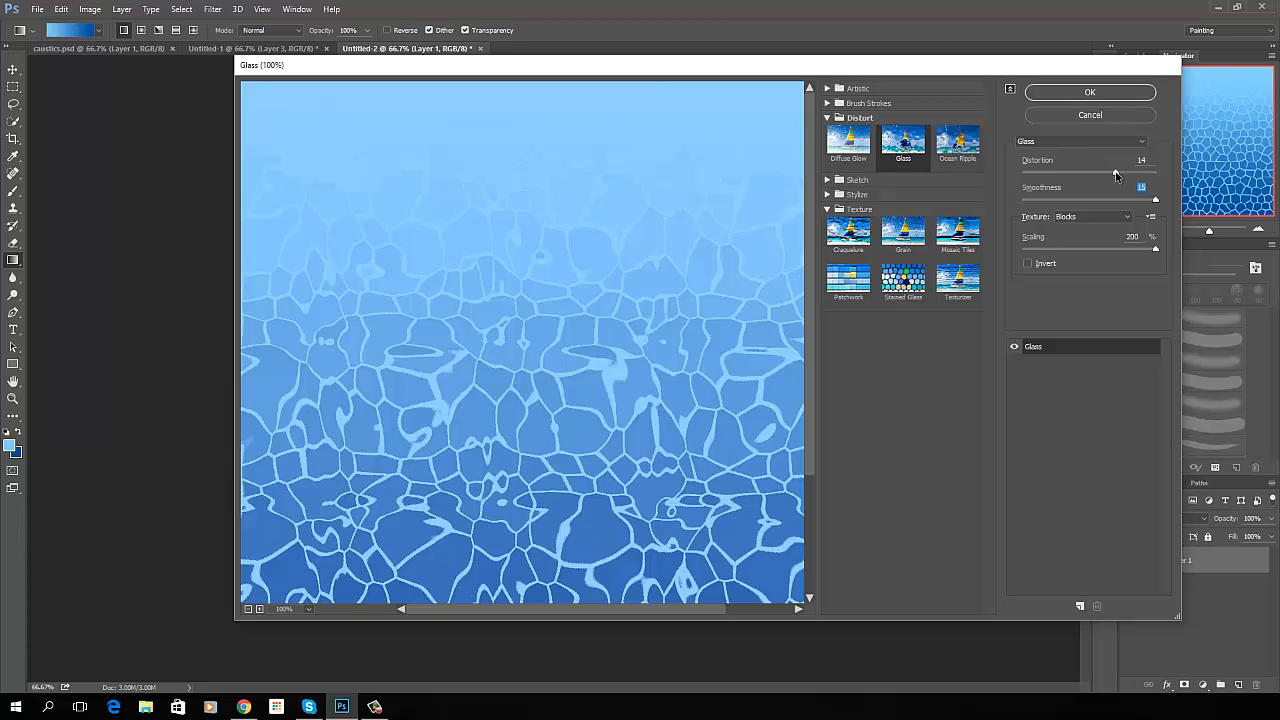
mouse_move(1116, 176)
left_mouse_down()
mouse_move(1128, 176)
mouse_move(1091, 182)
mouse_move(1113, 179)
left_mouse_up()
left_click(1089, 93)
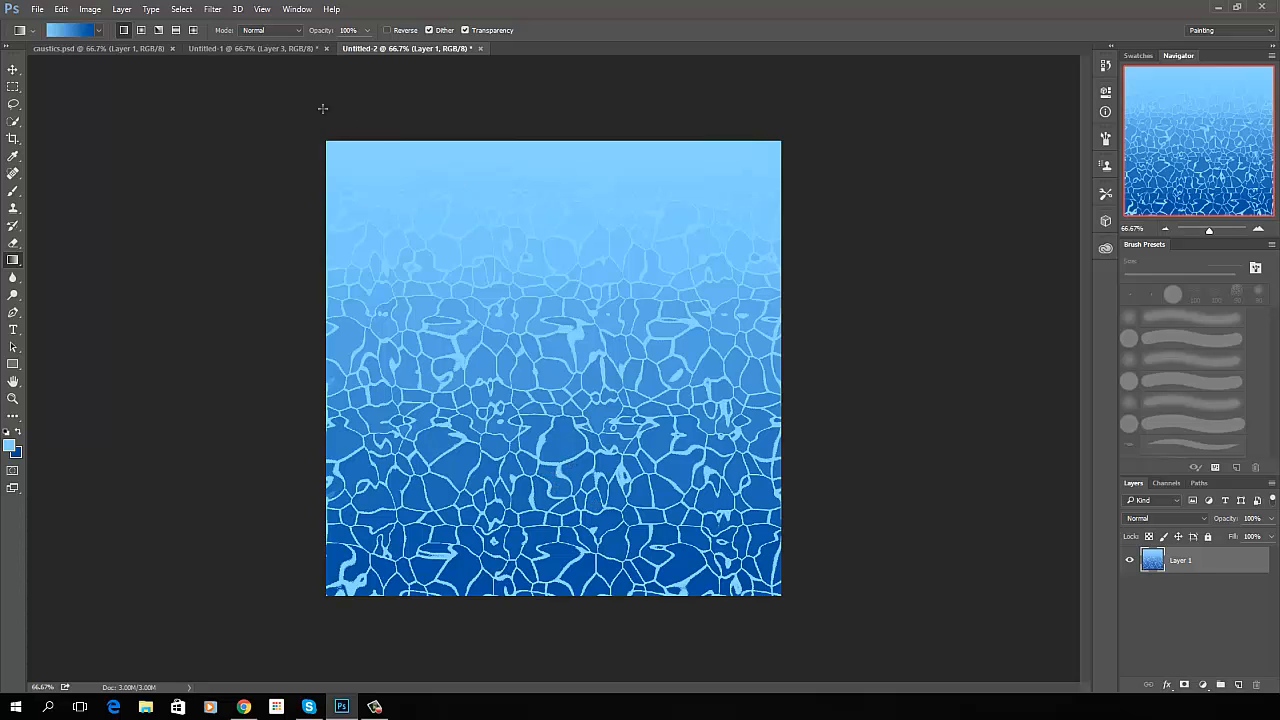
Look over the first water document and the caustics.psd pattern, then return to the Untitled-2 stained-glass document
left_click(232, 50)
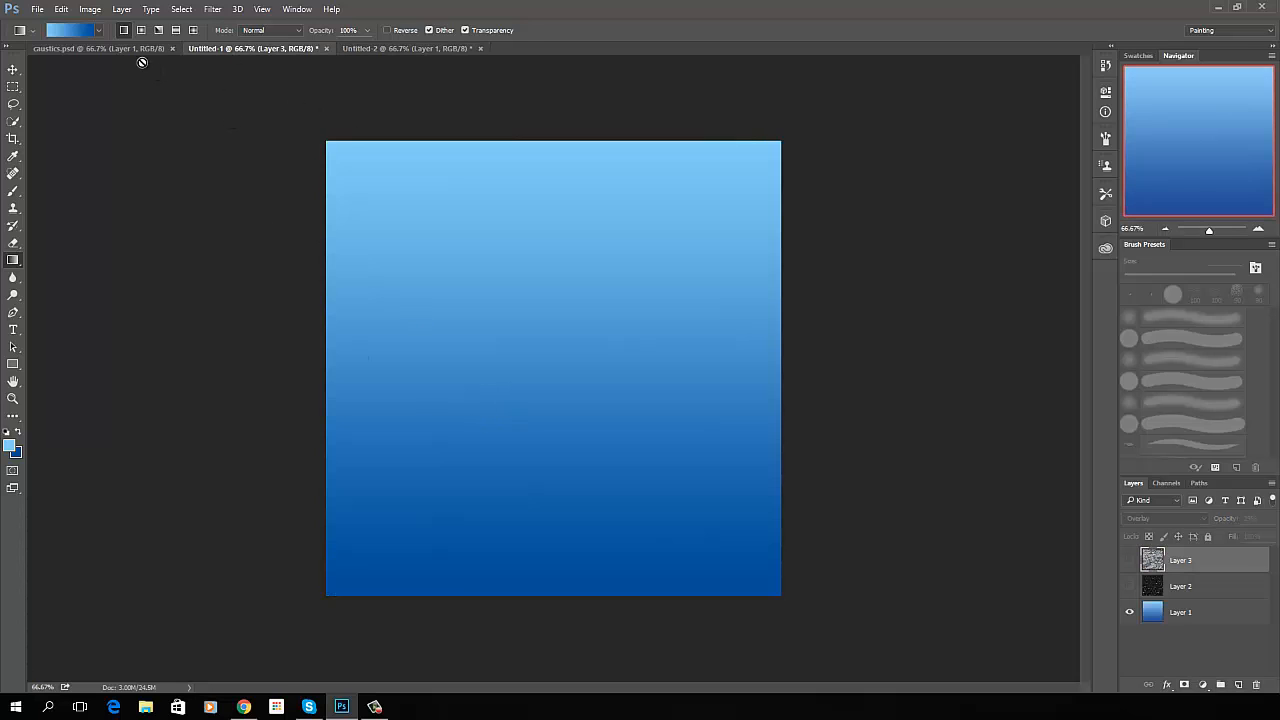
left_click(128, 47)
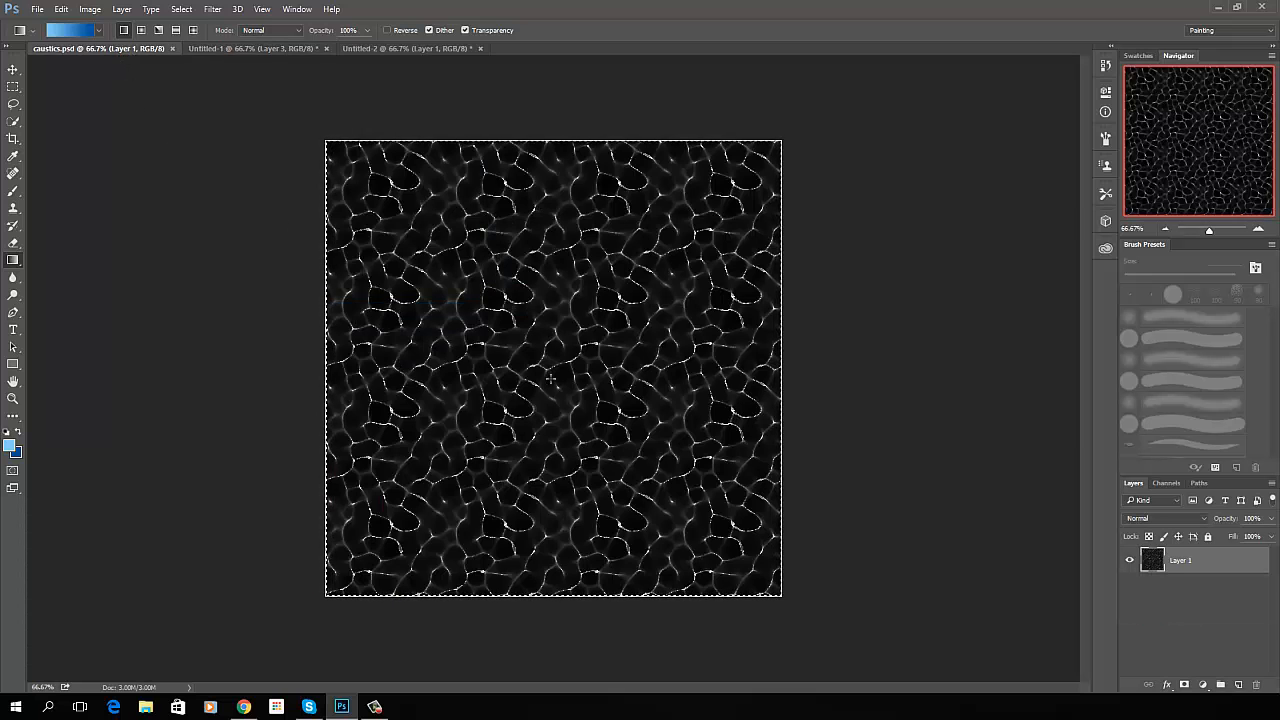
left_click(394, 49)
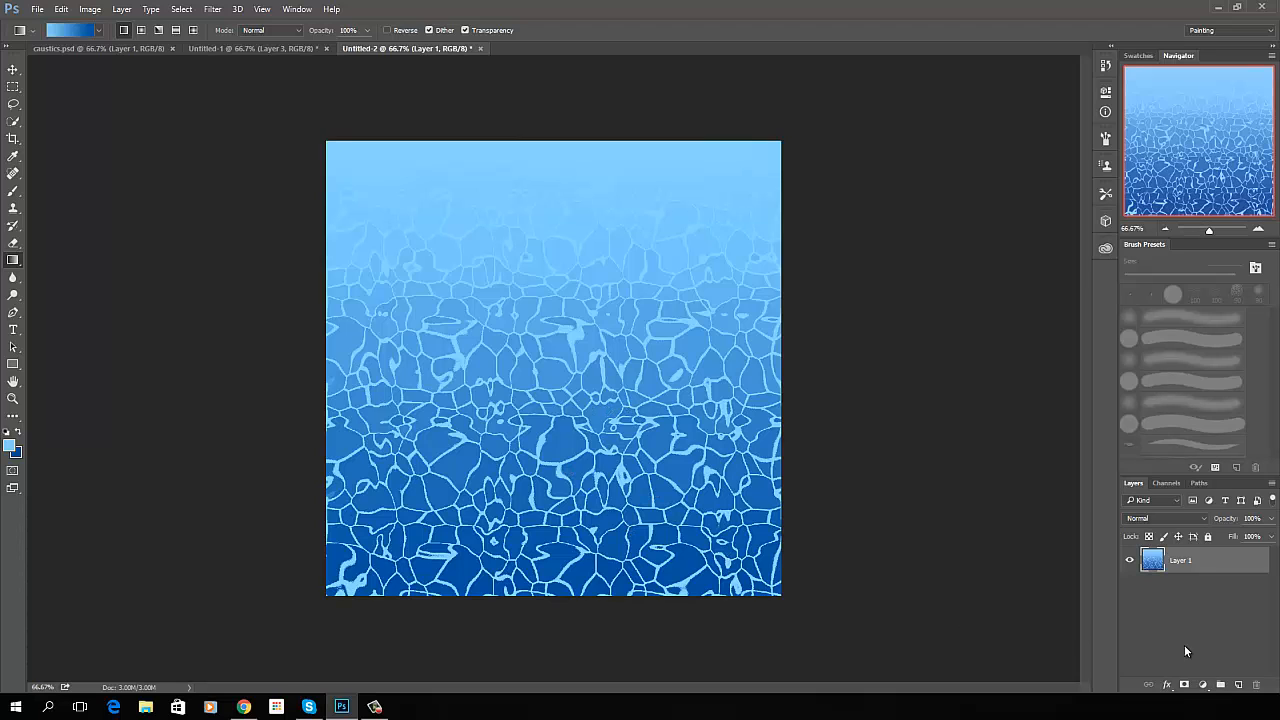
Duplicate the stained-glass water layer and set the copy's blend mode to Multiply
right_click(1213, 564)
left_click(1033, 122)
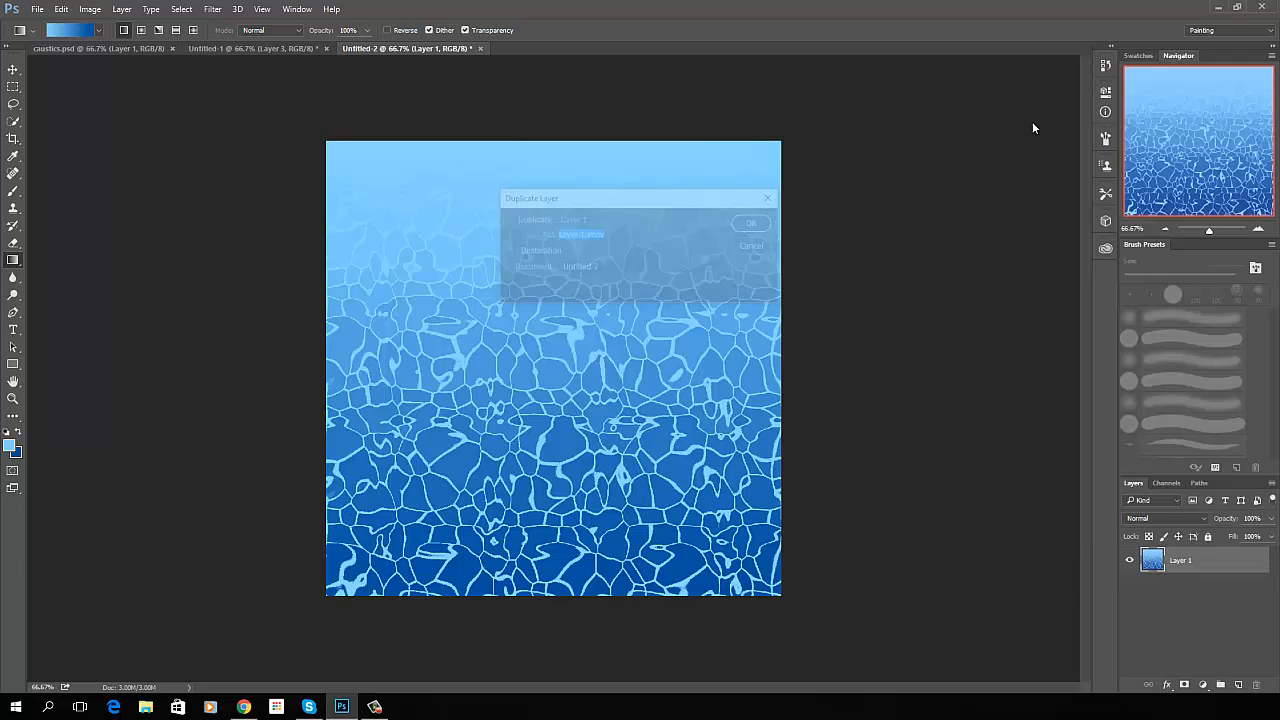
left_click(757, 223)
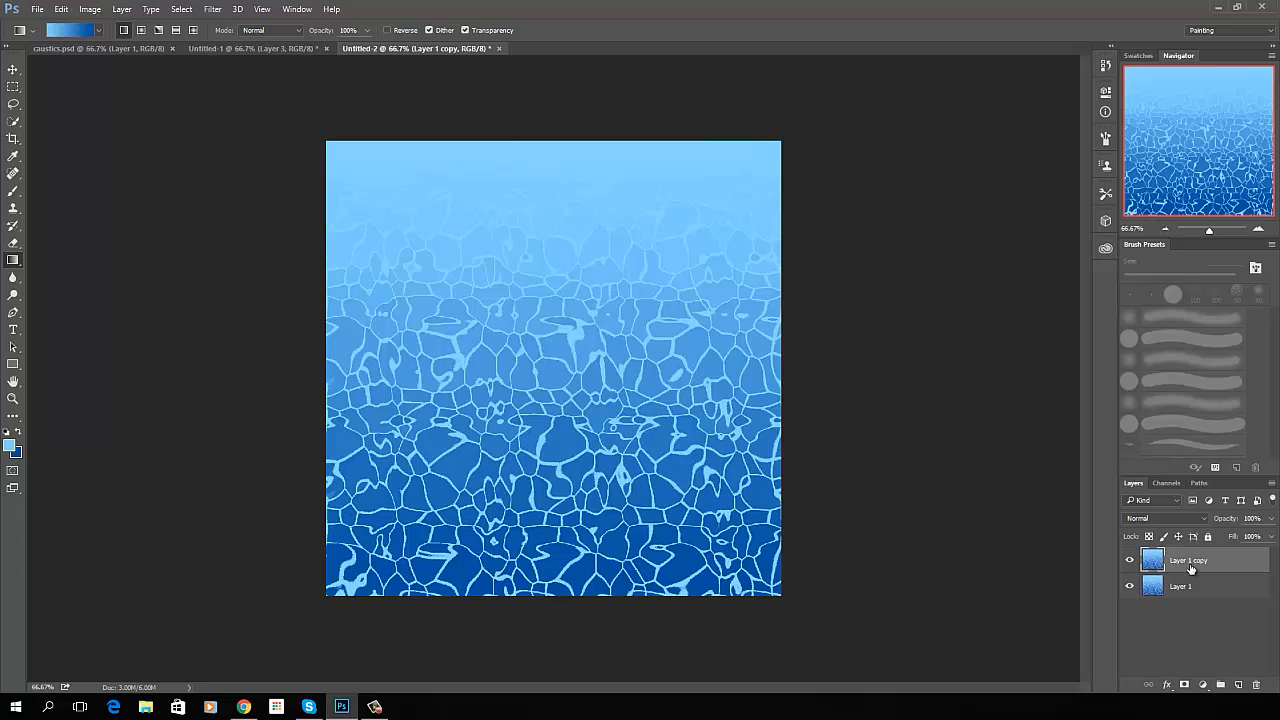
left_click(1204, 517)
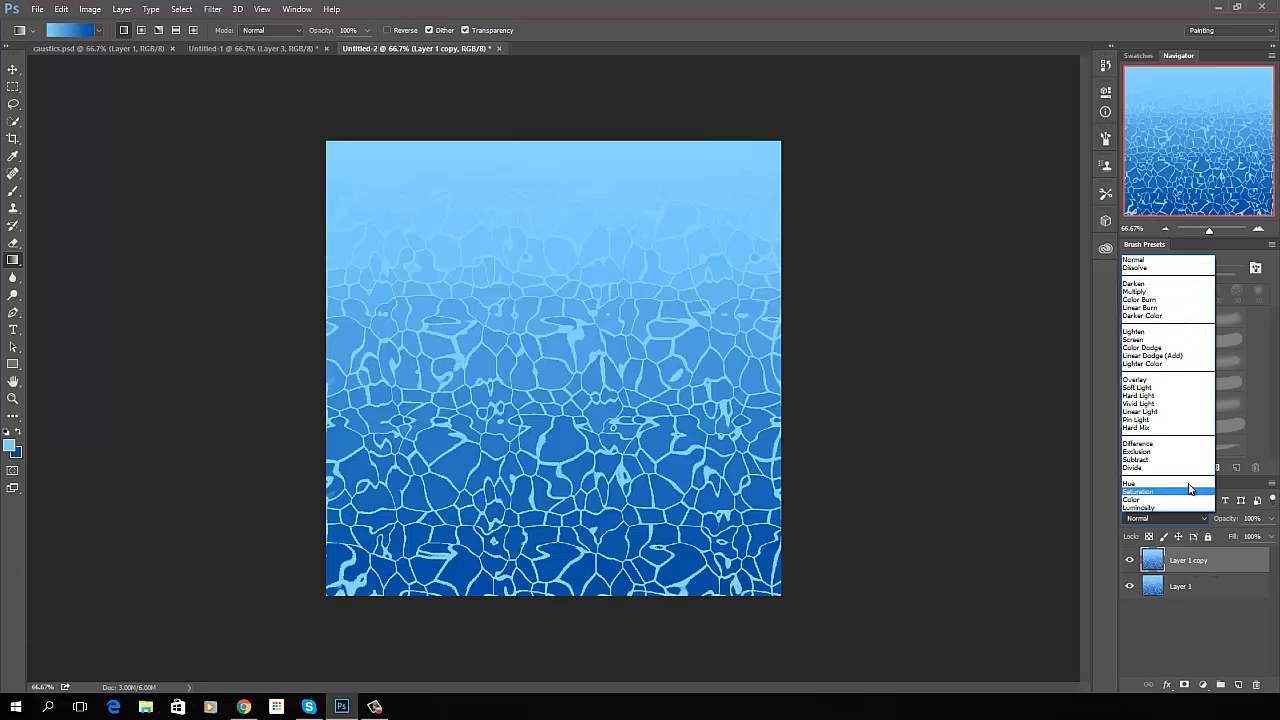
left_click(1151, 292)
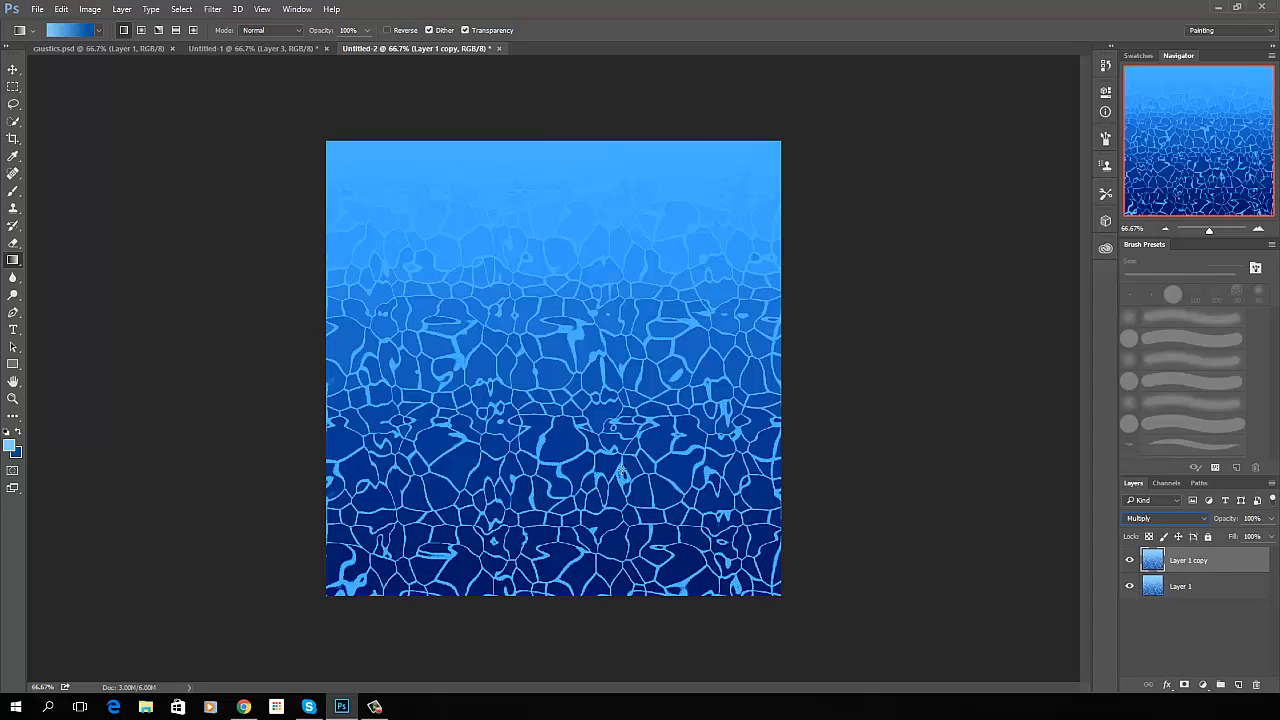
Apply a Perspective transform to the duplicated layer, spreading its bottom edge symmetrically to about 186% width
key("ctrl+t")
right_click(622, 426)
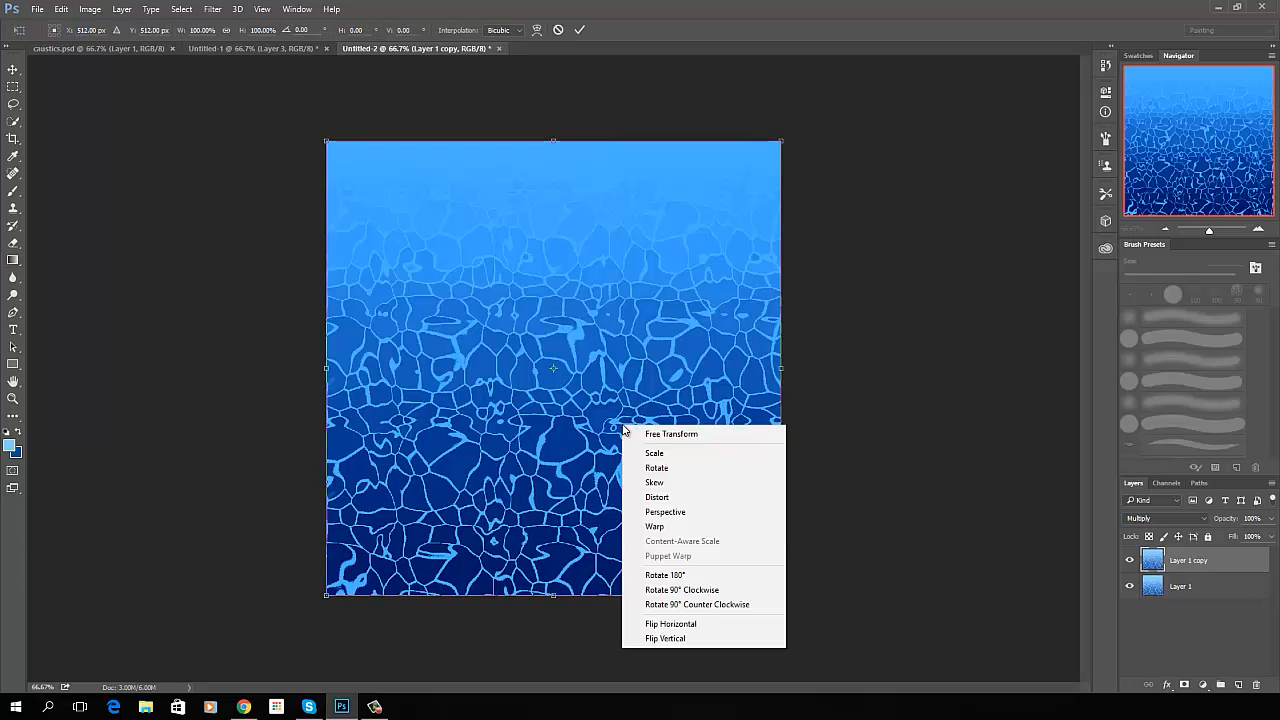
left_click(688, 512)
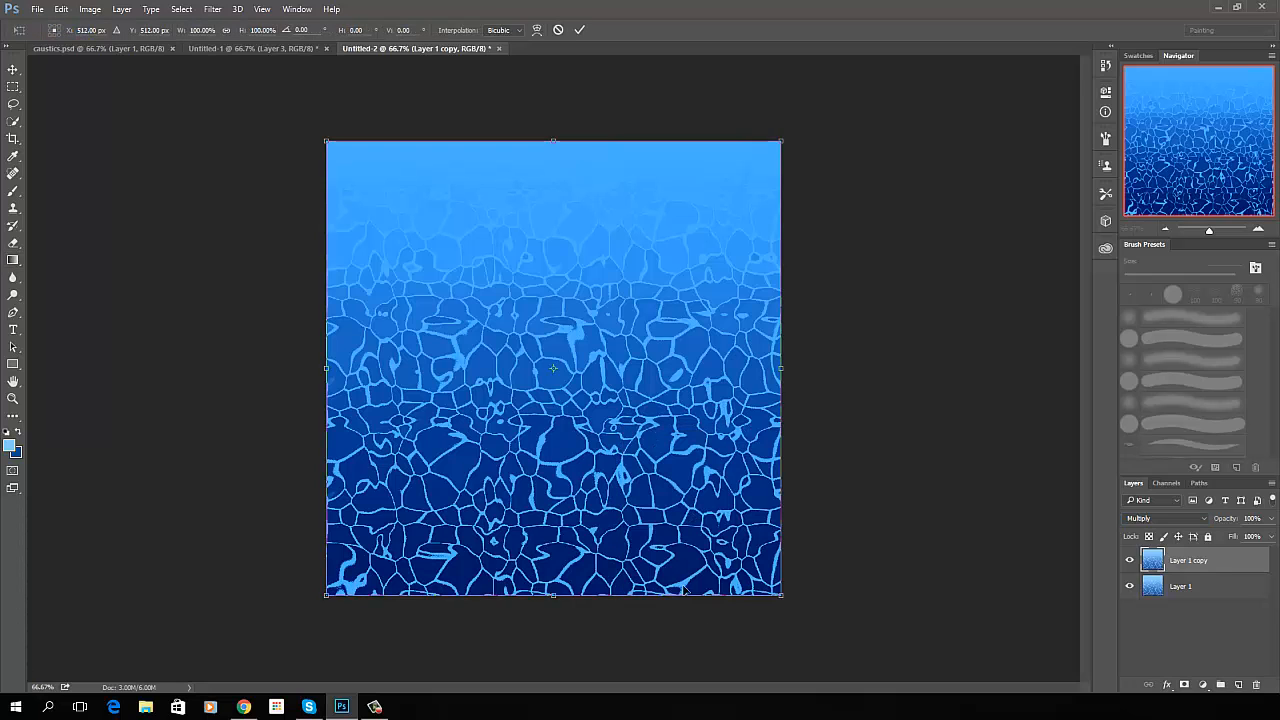
left_click_drag(787, 598, 978, 596)
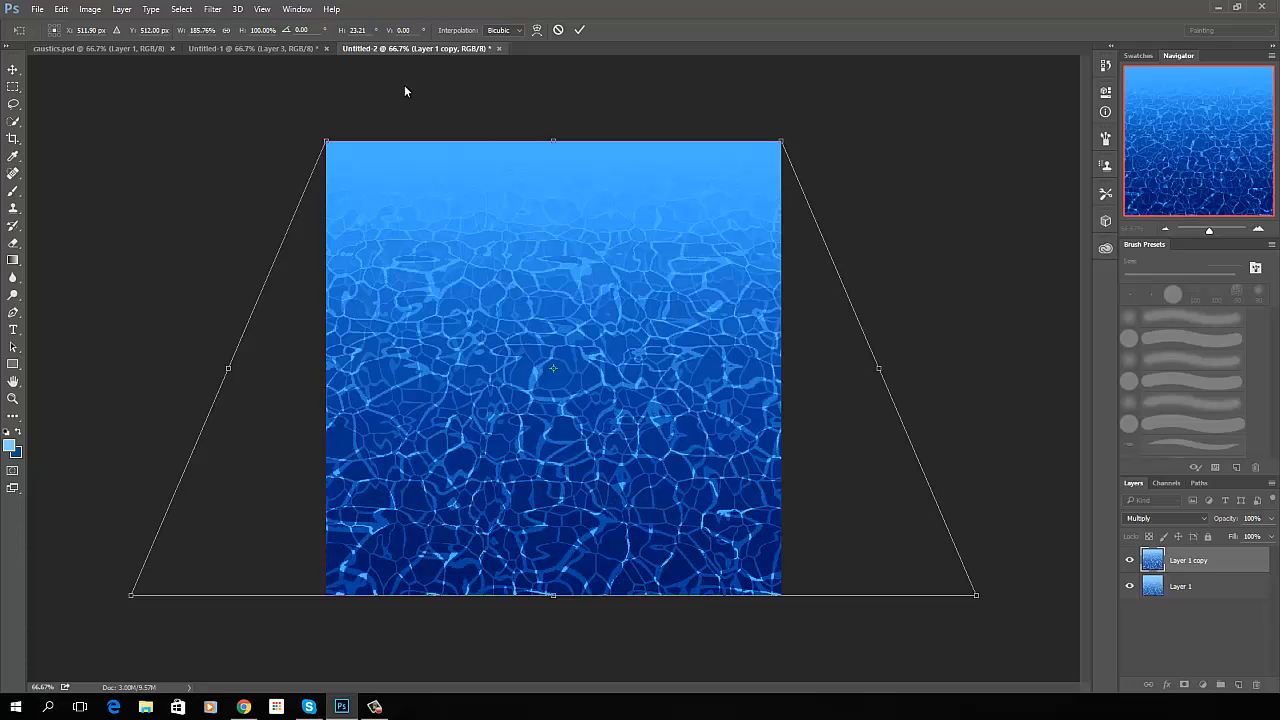
Switch to the Untitled-1 water document and make Layer 2 and Layer 3 visible above the gradient
left_click(242, 48)
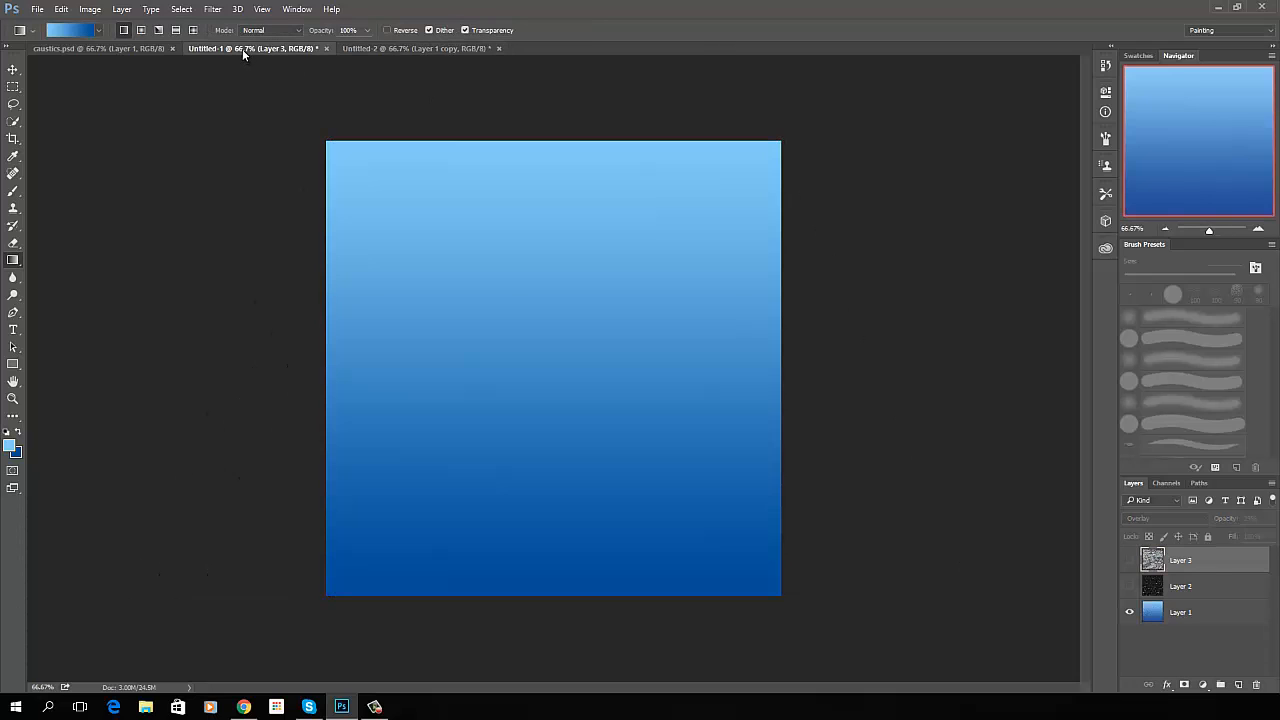
left_click(1130, 586)
left_click(1130, 560)
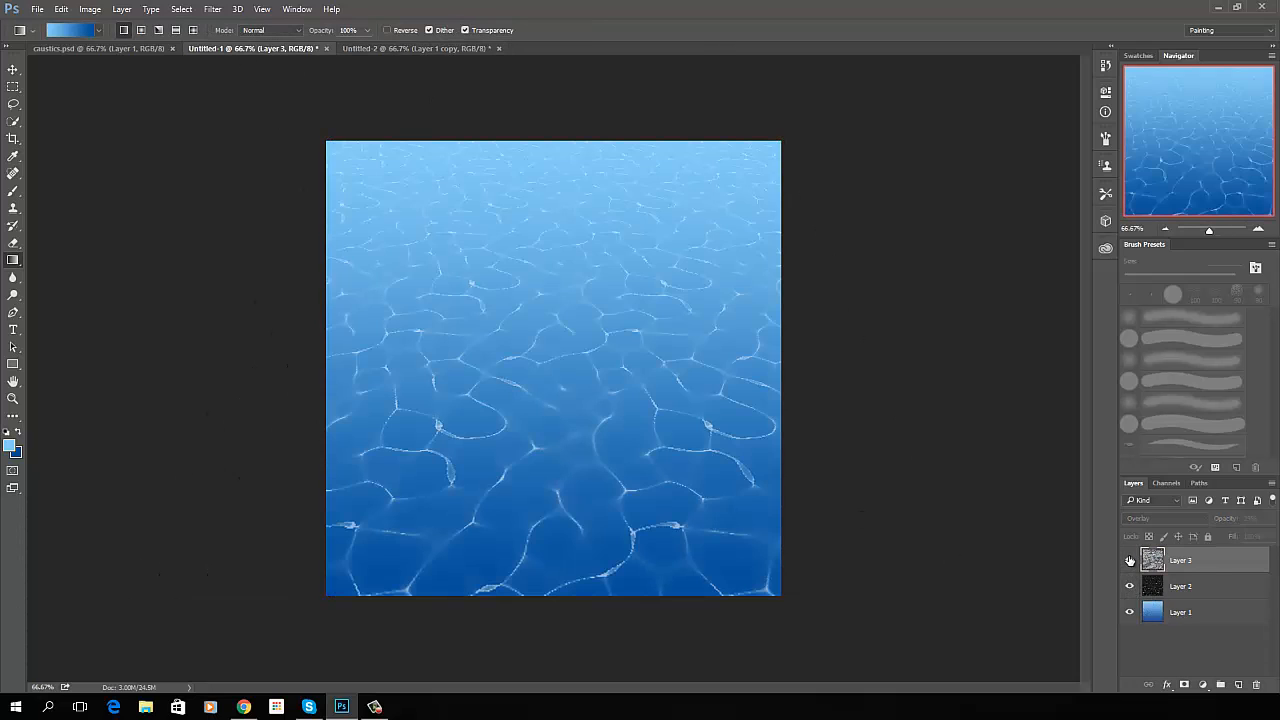